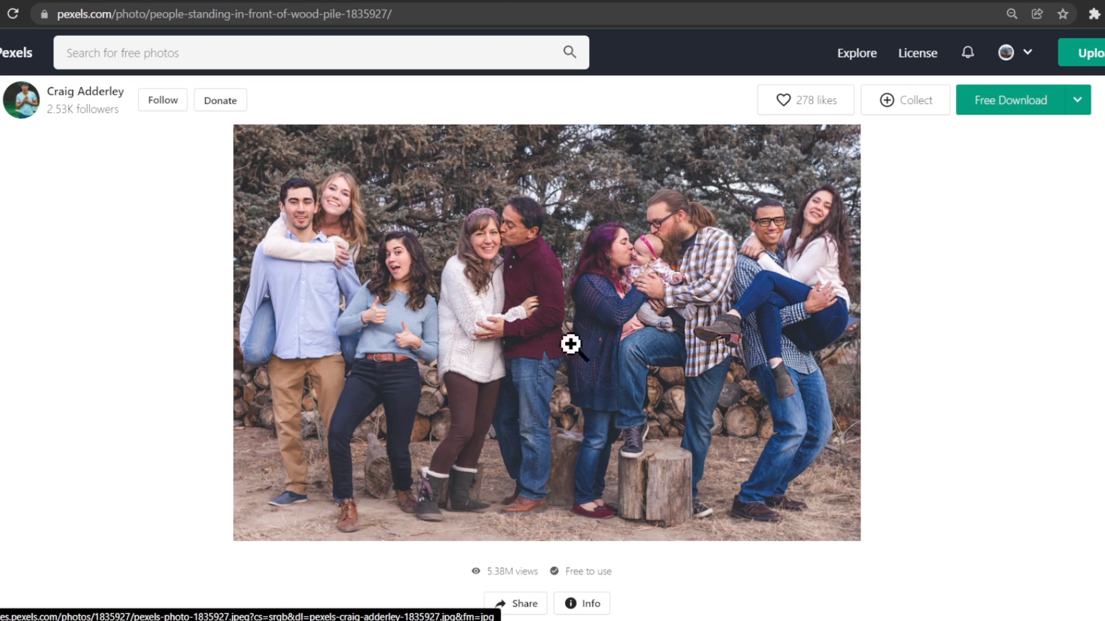
Download the family group photo at Large (1920 x 1372) and the walking man's photo at Large (1920 x 2400).
{"action": "left_click", "coordinate": [1082, 104]}
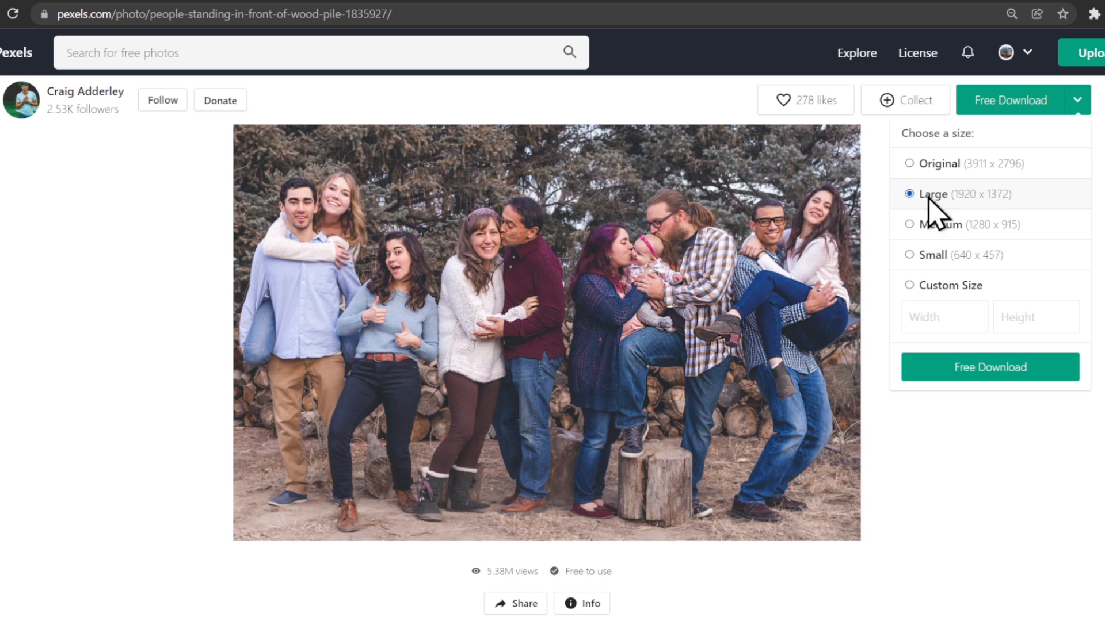
{"action": "left_click", "coordinate": [978, 369]}
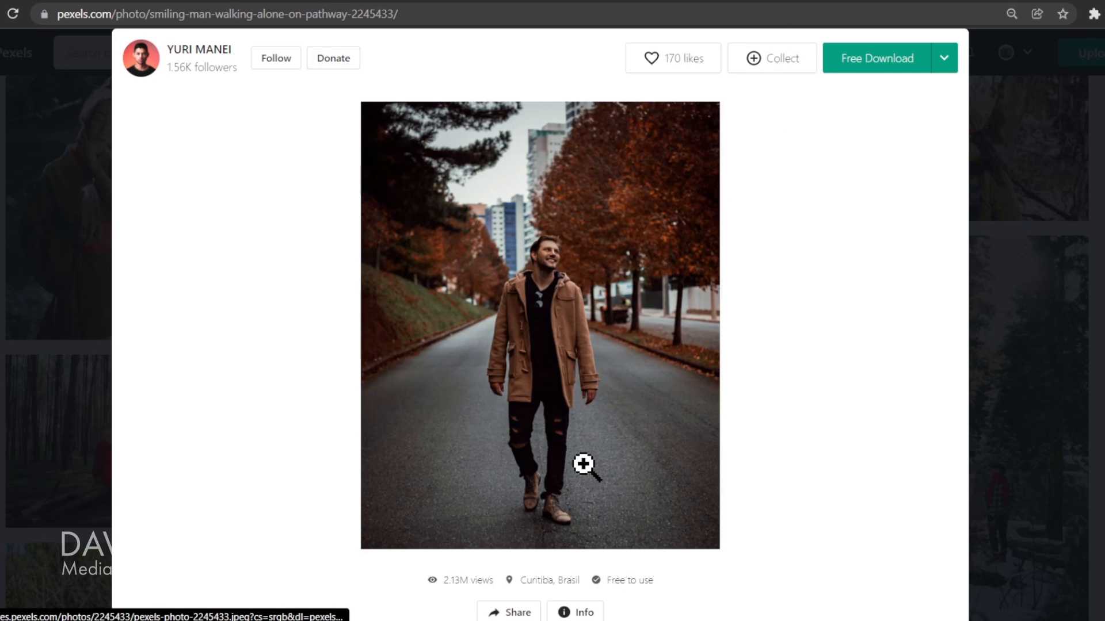
{"action": "left_click", "coordinate": [584, 465]}
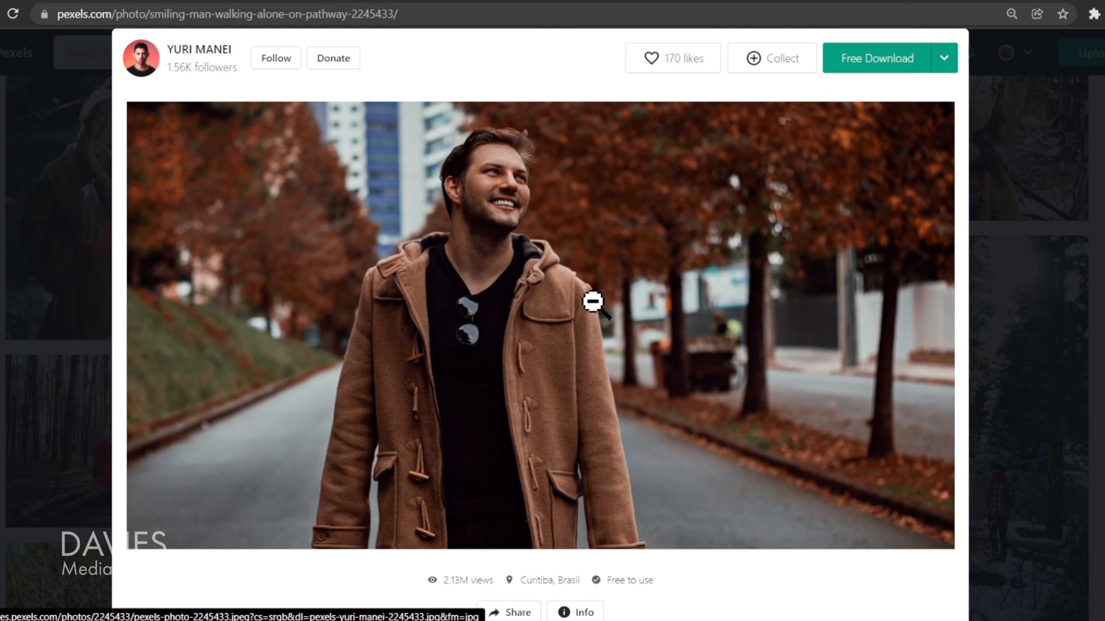
{"action": "left_click", "coordinate": [593, 301]}
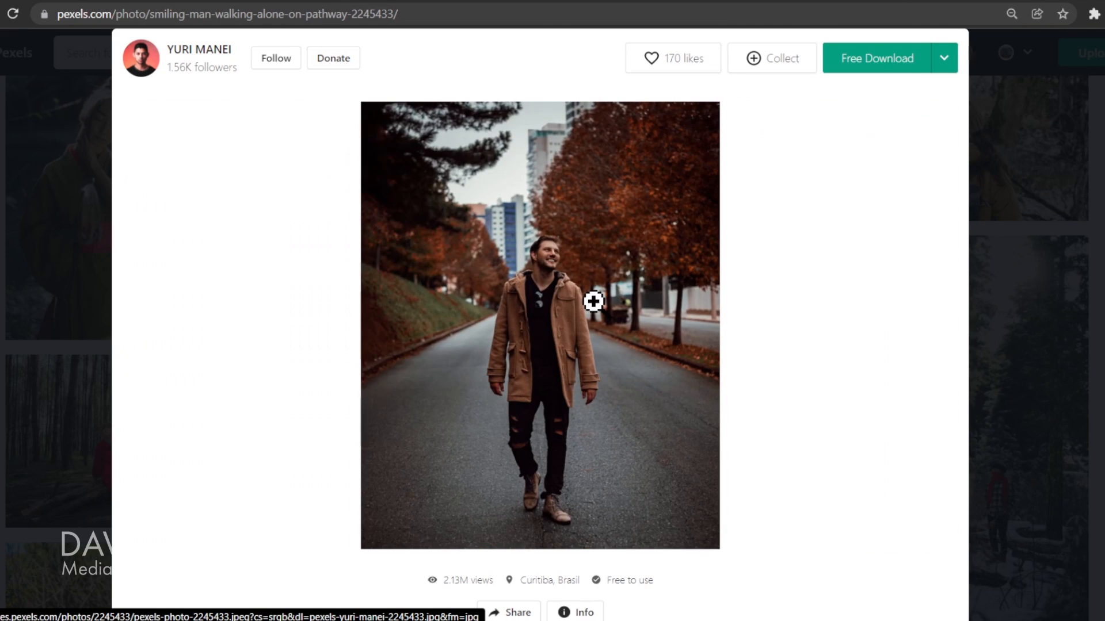
{"action": "left_click", "coordinate": [945, 64]}
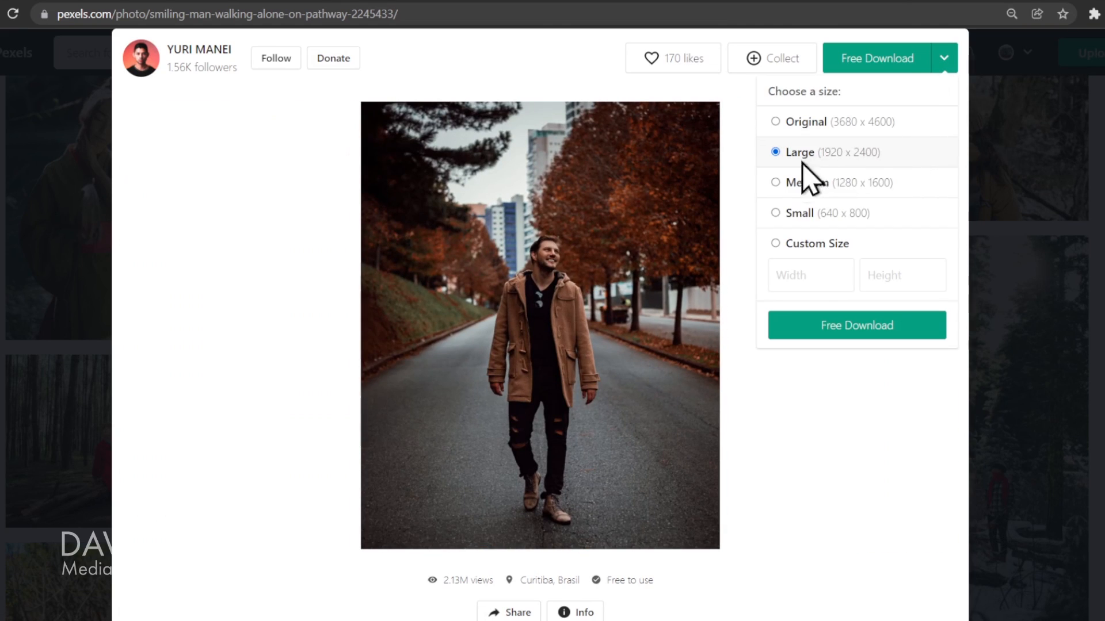
{"action": "left_click", "coordinate": [845, 329]}
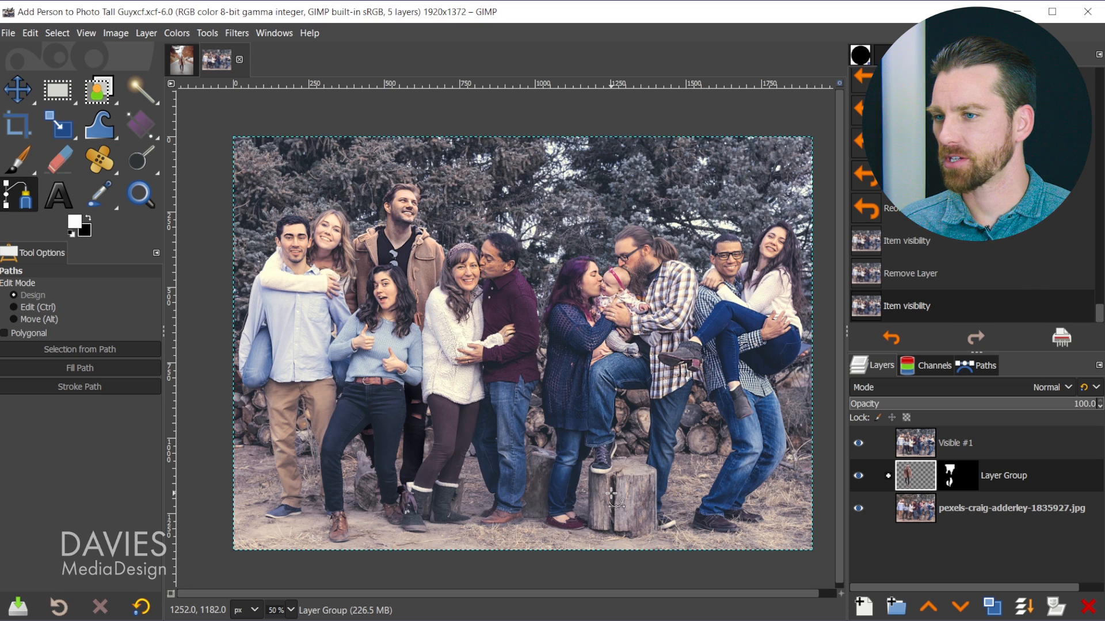
Hide and show the Visible #1 layer again to compare the group composite with and without it.
{"action": "left_click", "coordinate": [858, 443]}
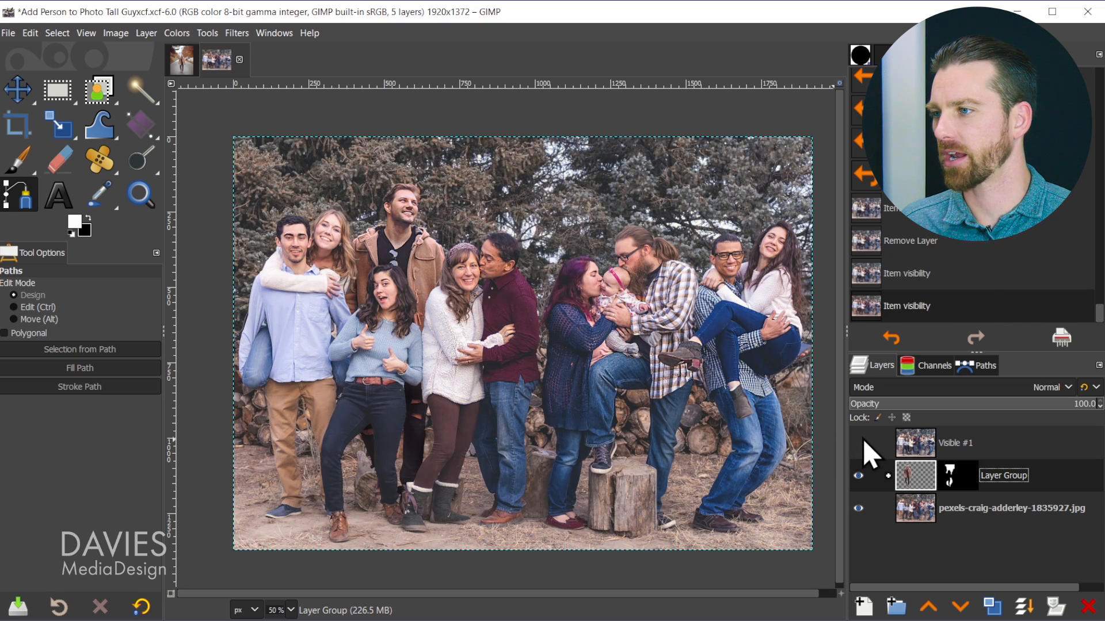
{"action": "left_click", "coordinate": [859, 443]}
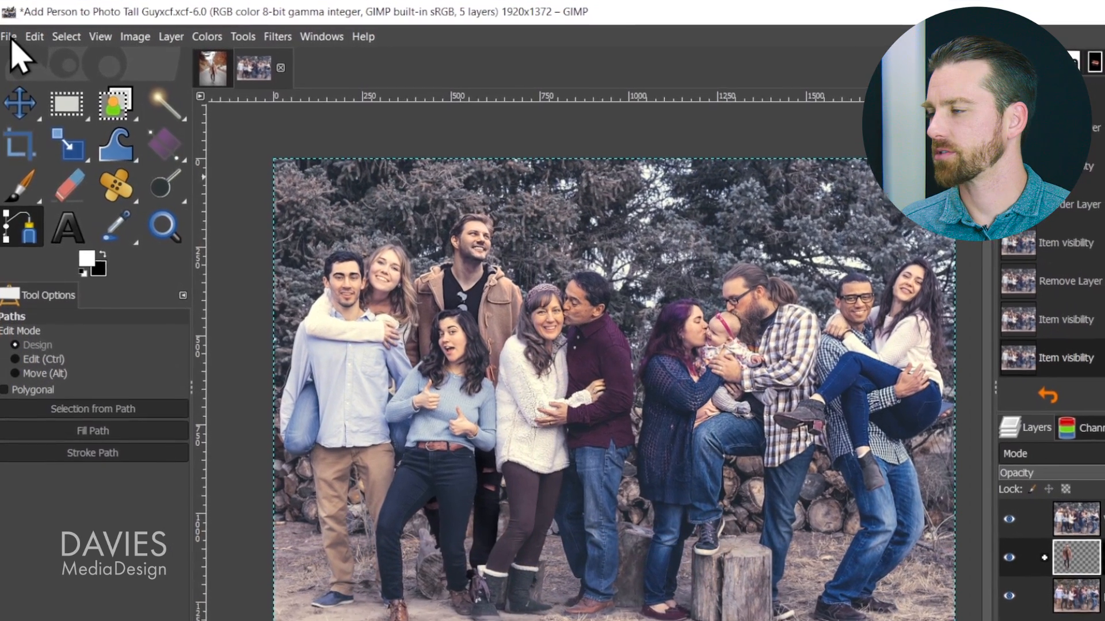
Open the recent walking-man JPG ending in 2245433 and convert it to the GIMP built-in sRGB profile.
{"action": "left_click", "coordinate": [8, 33]}
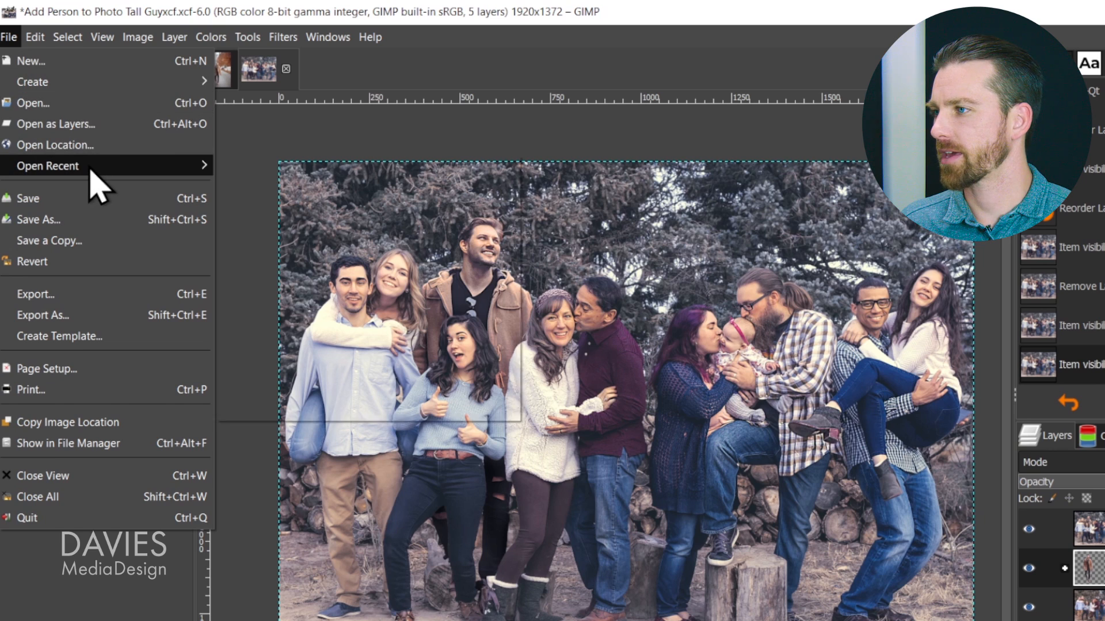
{"action": "mouse_move", "coordinate": [91, 176]}
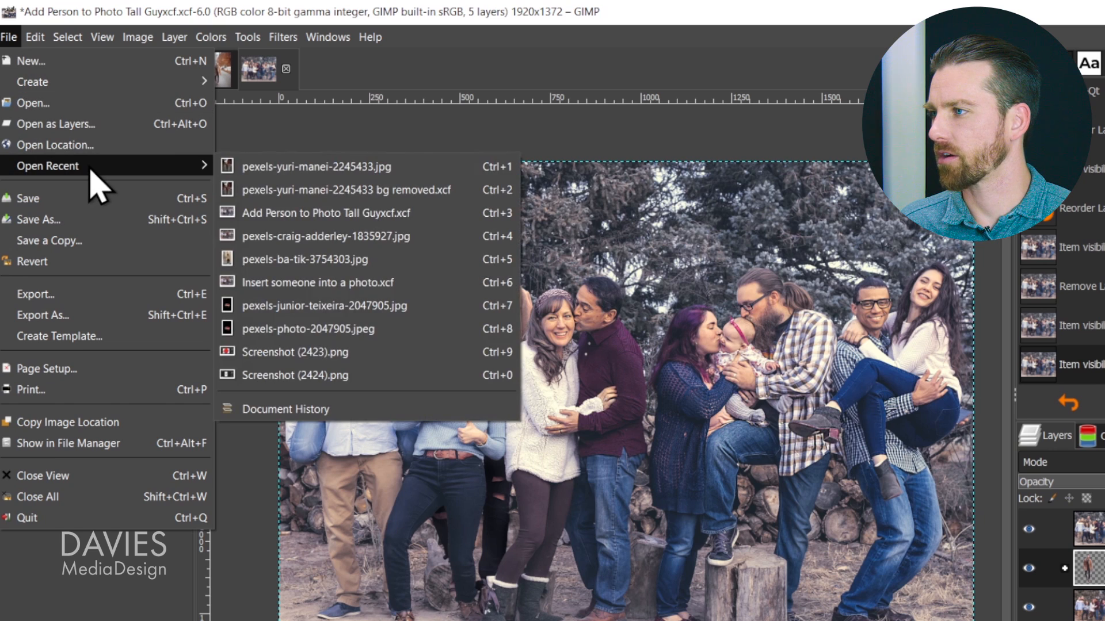
{"action": "left_click", "coordinate": [315, 173]}
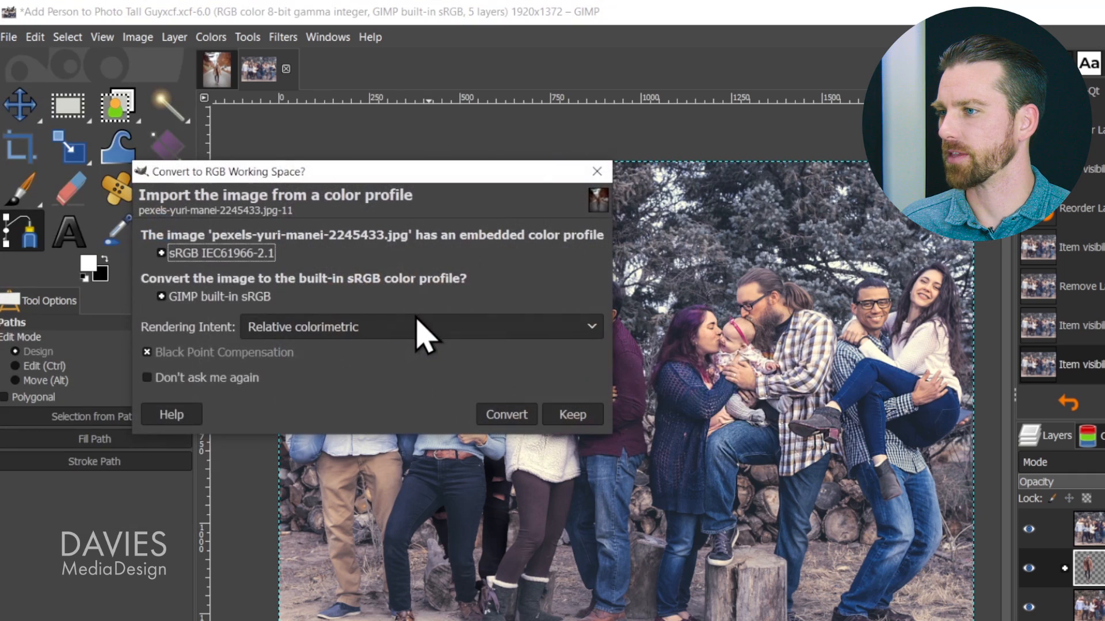
{"action": "left_click", "coordinate": [510, 414]}
Open the recent group-photo JPG ending in 1835927 and convert it to the GIMP built-in sRGB profile.
{"action": "left_click", "coordinate": [8, 34]}
{"action": "left_click", "coordinate": [8, 34]}
{"action": "left_click", "coordinate": [8, 33]}
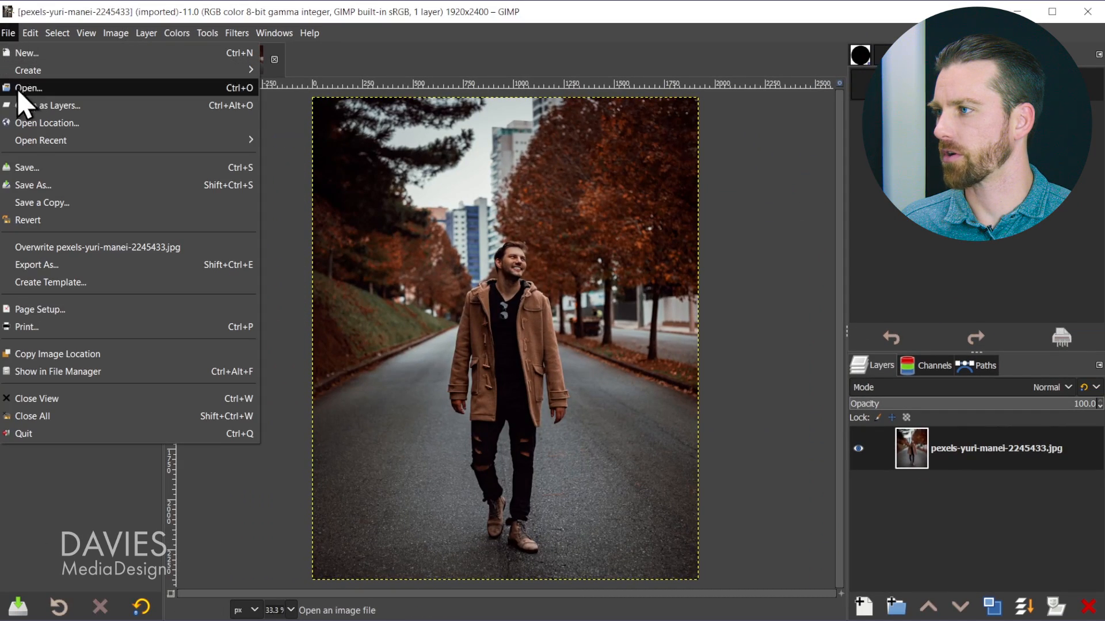
{"action": "mouse_move", "coordinate": [31, 140]}
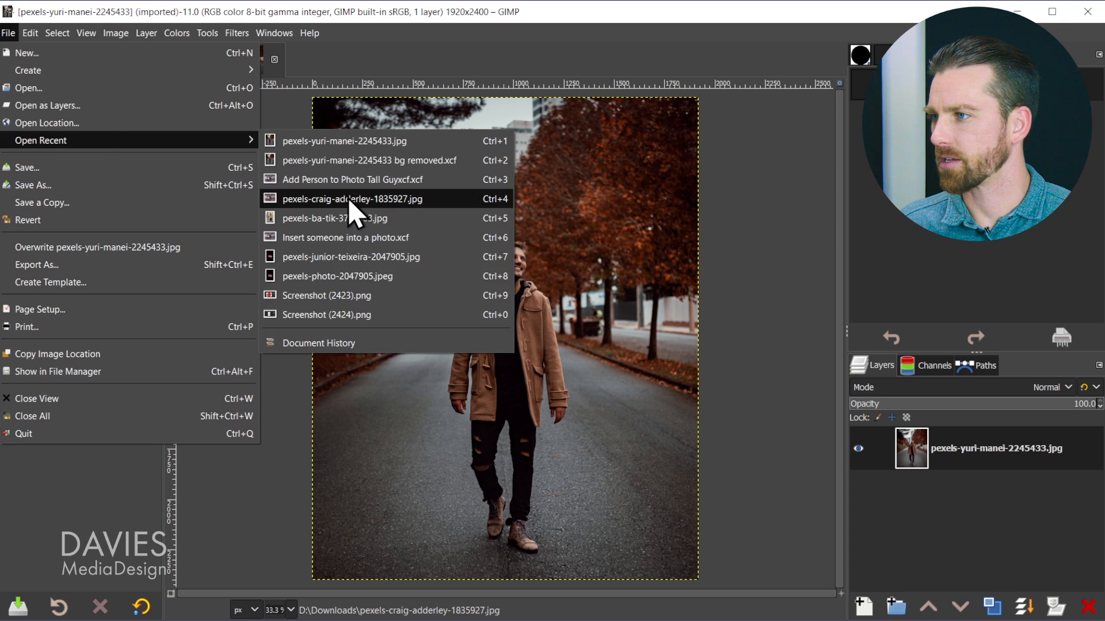
{"action": "left_click", "coordinate": [333, 201]}
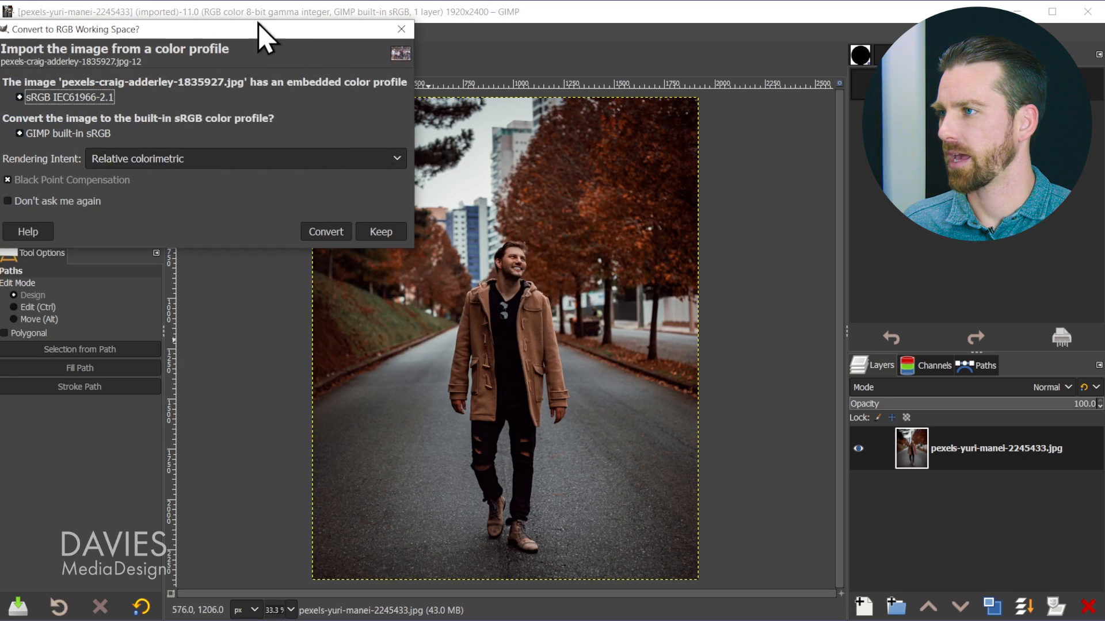
{"action": "left_click_drag", "start_coordinate": [258, 23], "coordinate": [367, 39]}
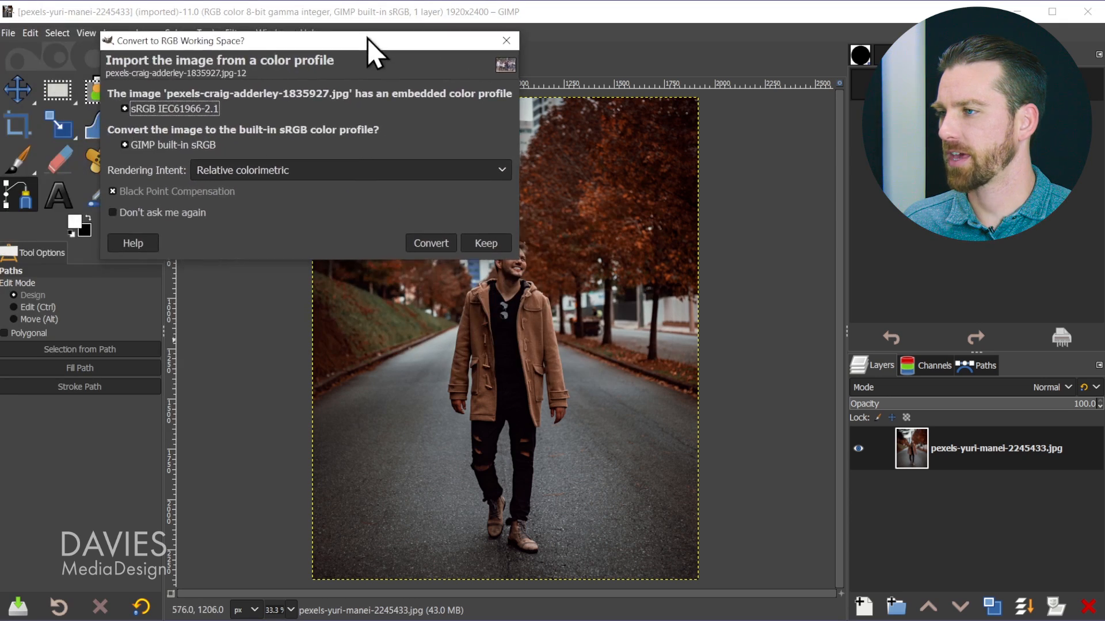
{"action": "left_click", "coordinate": [433, 245]}
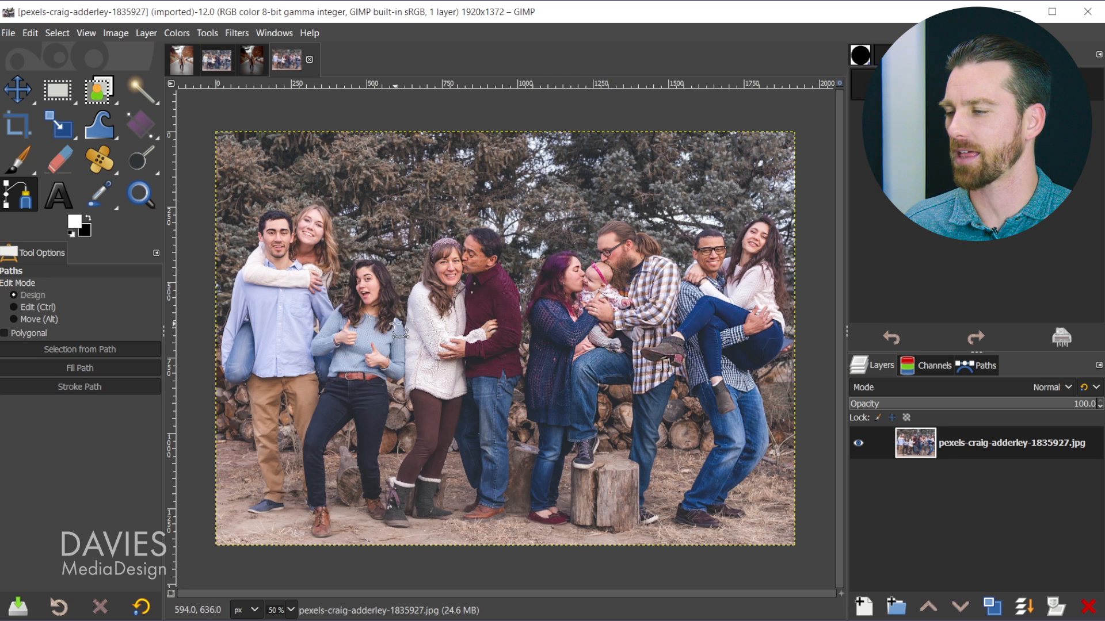
In the walking man's image, duplicate the photo layer and brighten the copy with Levels, moving the white and midtone inputs towards black.
{"action": "left_click", "coordinate": [253, 61]}
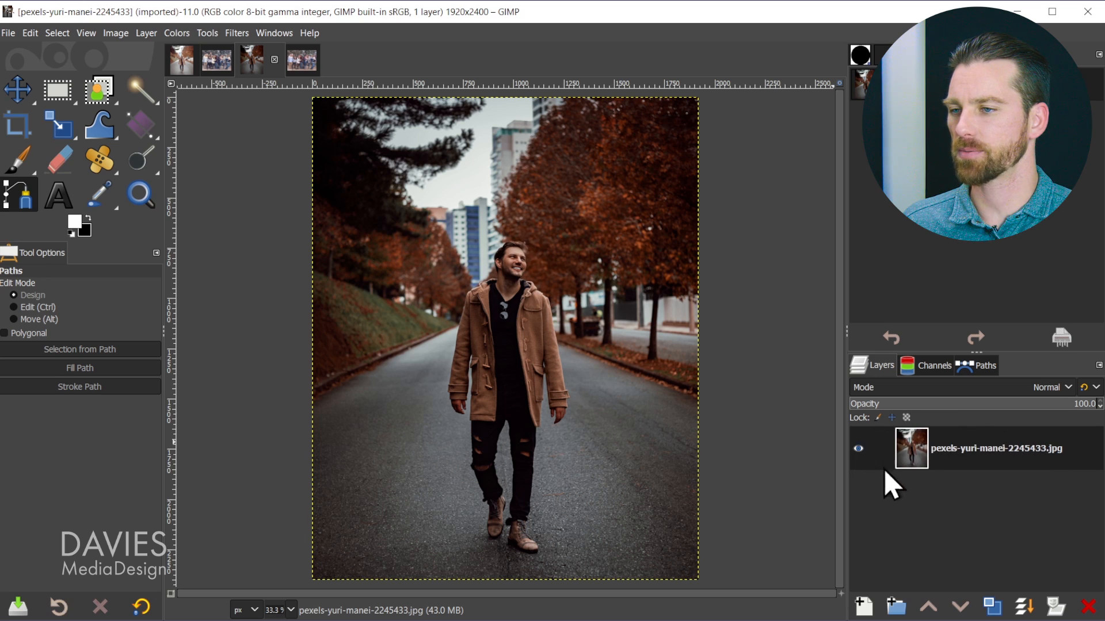
{"action": "left_click", "coordinate": [993, 606]}
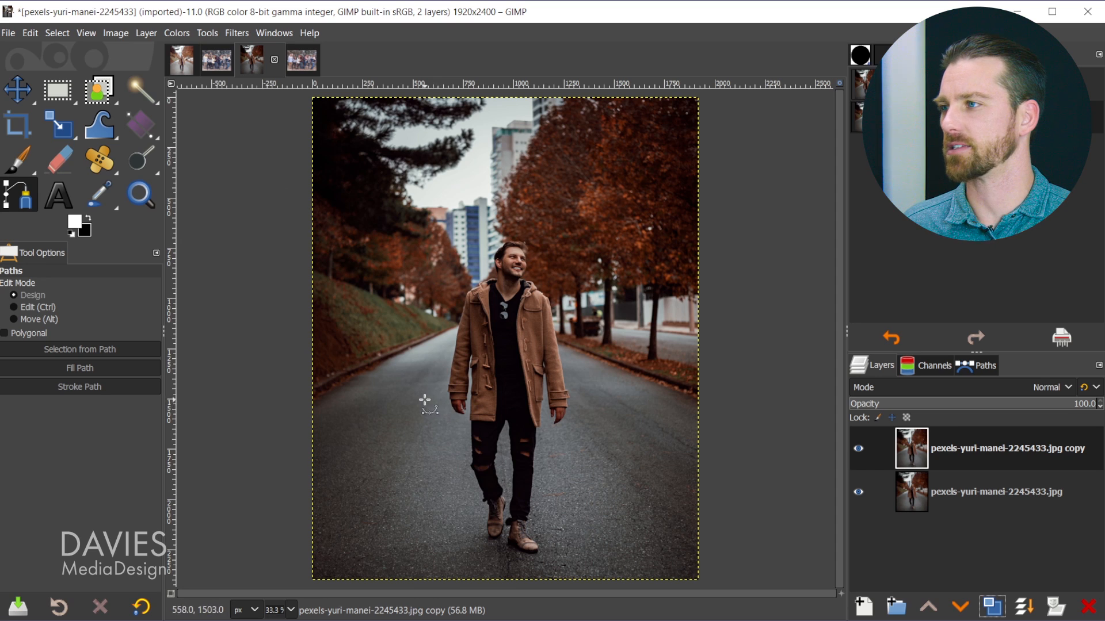
{"action": "left_click", "coordinate": [178, 36]}
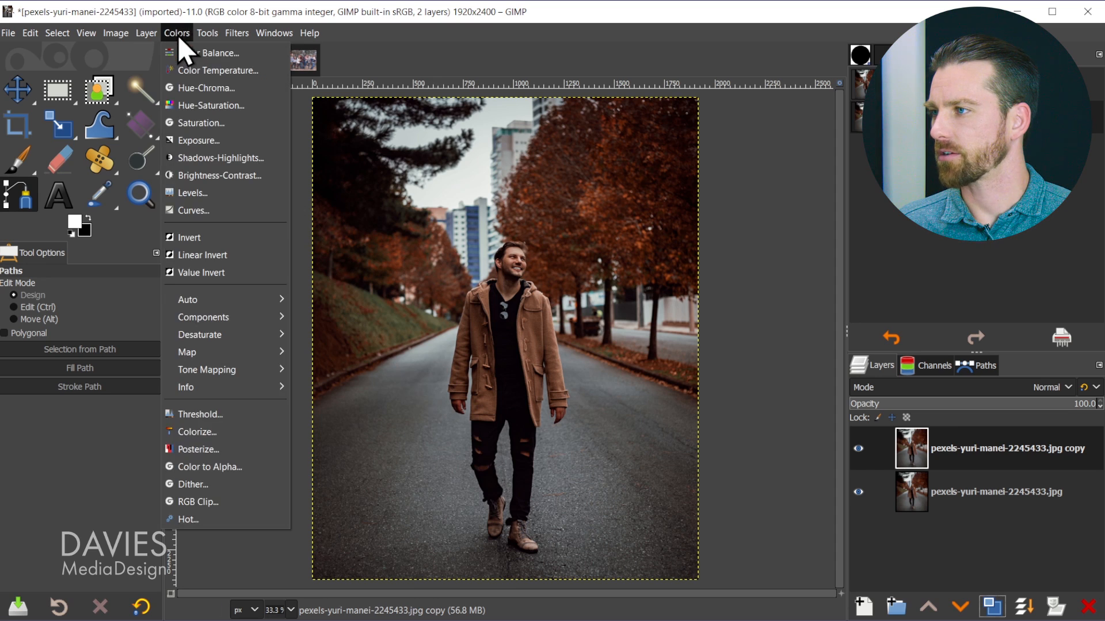
{"action": "left_click", "coordinate": [193, 190]}
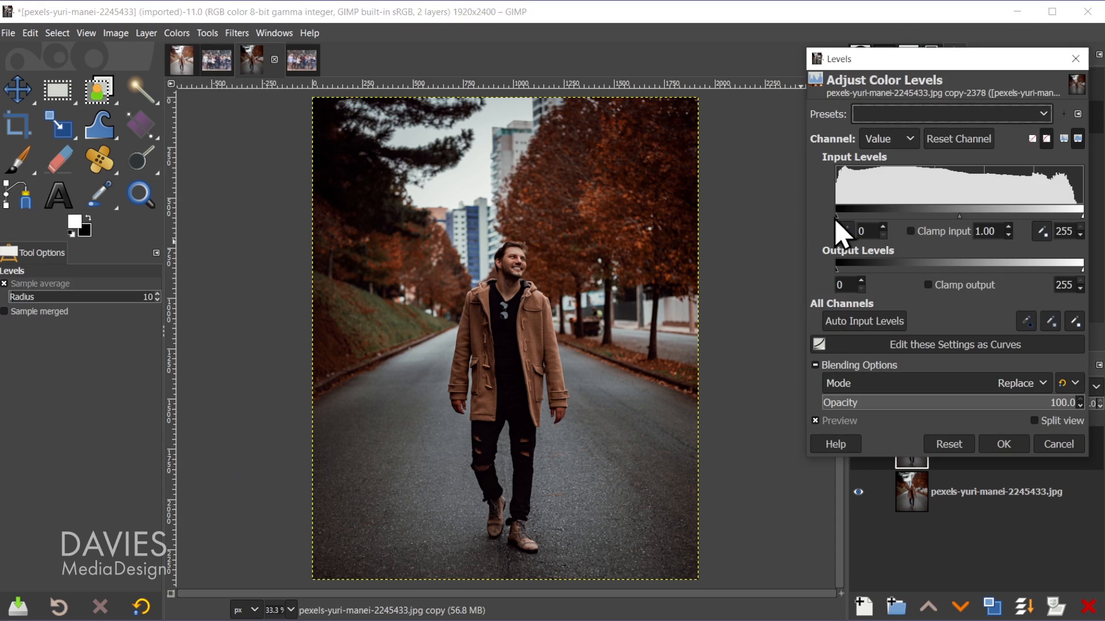
{"action": "left_click_drag", "start_coordinate": [1069, 217], "coordinate": [1037, 218]}
{"action": "left_click_drag", "start_coordinate": [936, 218], "coordinate": [909, 218]}
{"action": "left_click", "coordinate": [1003, 444]}
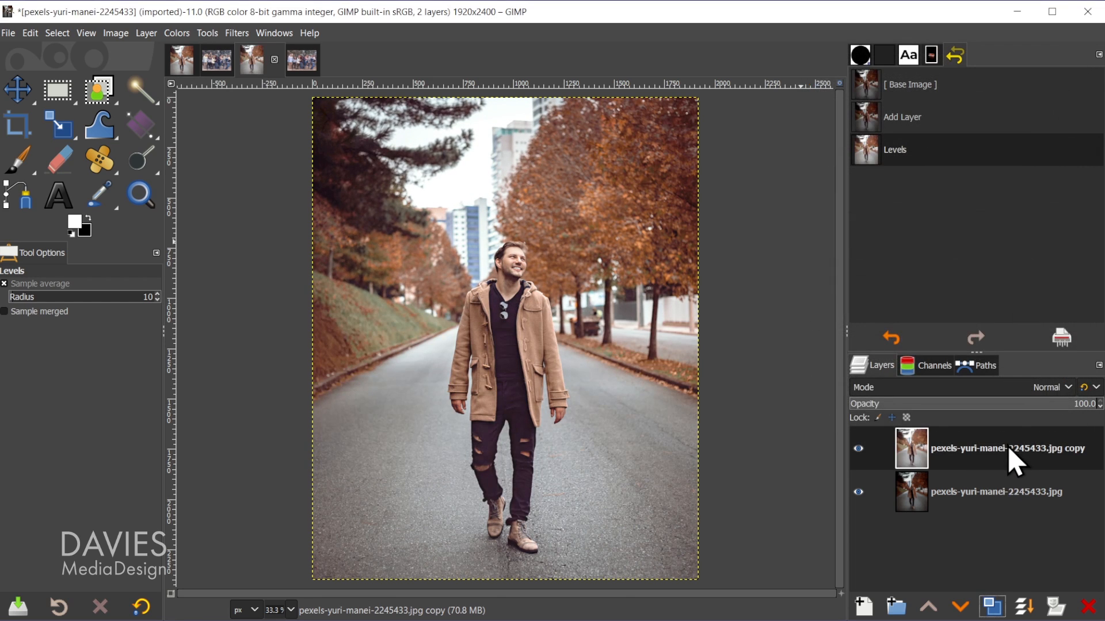
Start a path with the Paths tool at the man's left-side wrist, tracing the sleeve end's outer edge up to the cuff strap's lower corner.
{"action": "left_click", "coordinate": [18, 195]}
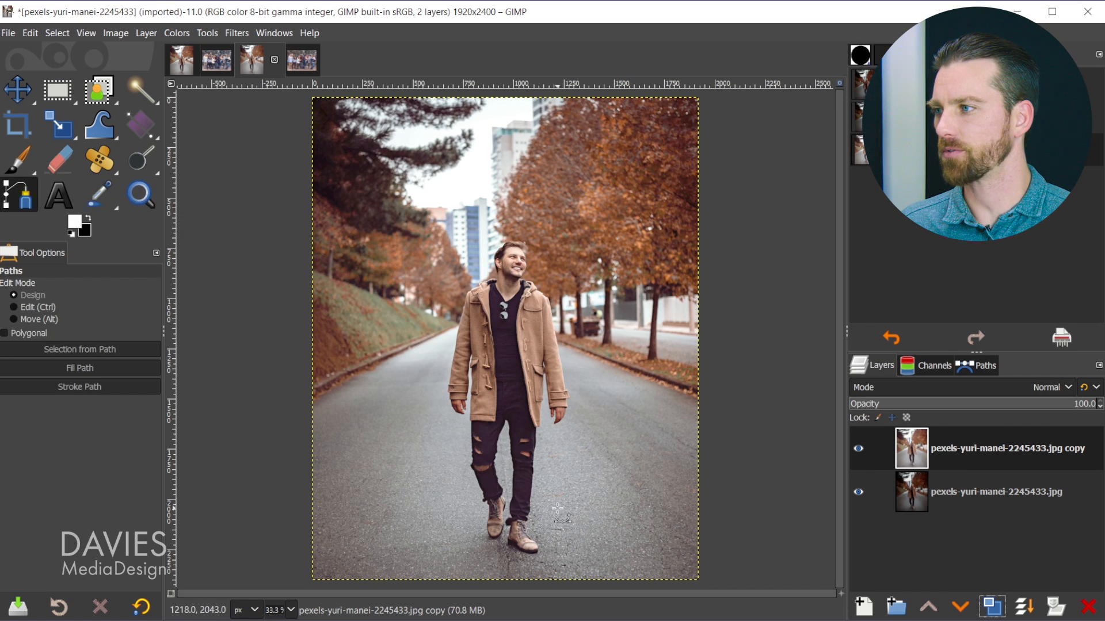
{"action": "scroll", "coordinate": [453, 393], "scroll_direction": "up", "scroll_amount": 4}
{"action": "scroll", "coordinate": [452, 393], "scroll_direction": "up", "scroll_amount": 6}
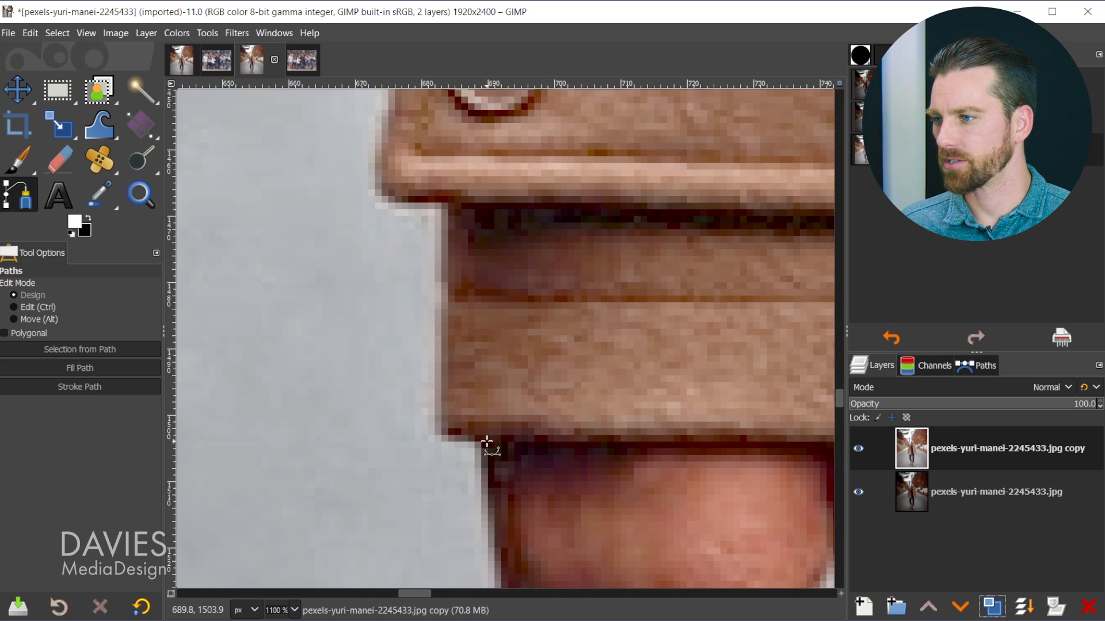
{"action": "left_click", "coordinate": [482, 437]}
{"action": "left_click", "coordinate": [441, 433]}
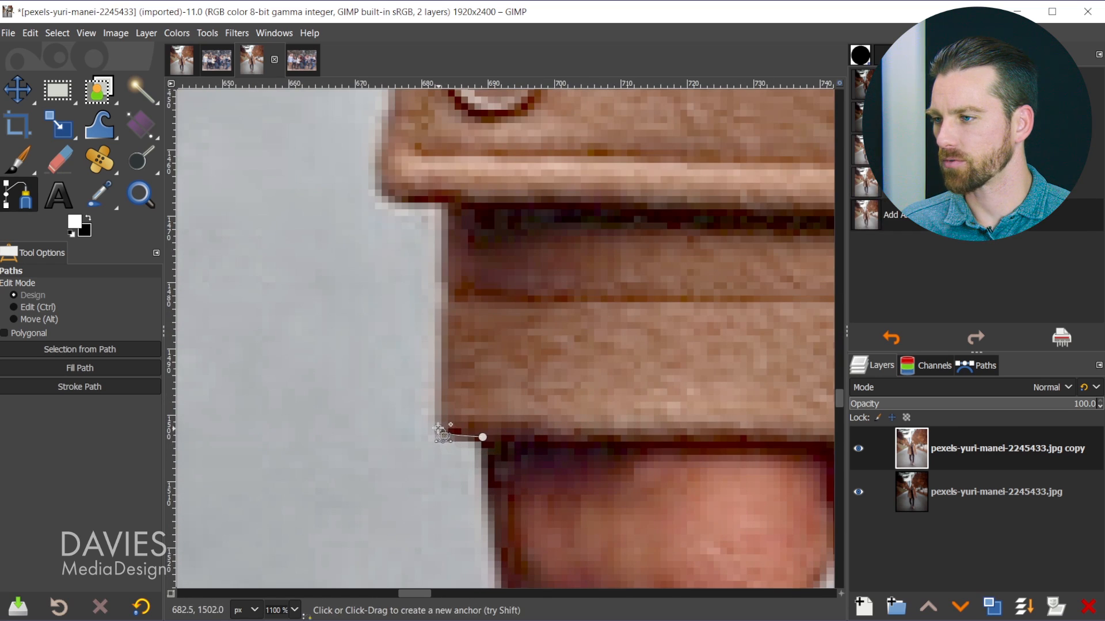
{"action": "left_click", "coordinate": [441, 388]}
{"action": "left_click", "coordinate": [442, 300]}
{"action": "left_click", "coordinate": [445, 291]}
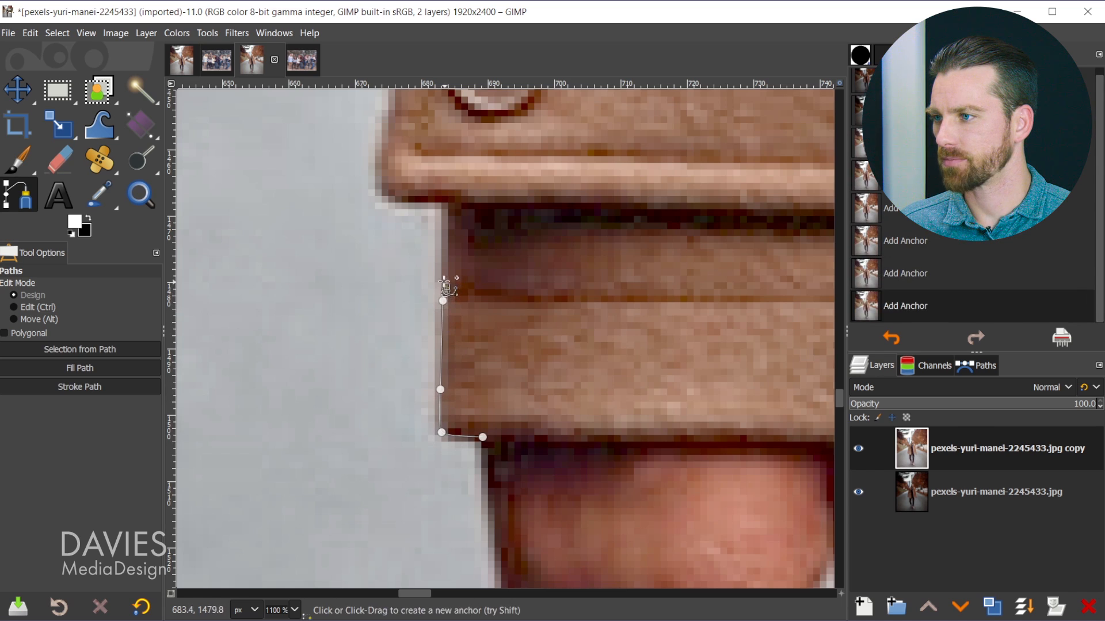
{"action": "left_click", "coordinate": [441, 280]}
{"action": "left_click", "coordinate": [443, 214]}
{"action": "left_click", "coordinate": [441, 200]}
{"action": "left_click", "coordinate": [392, 198]}
Continue the path around the outer edge of the cuff strap, up to where the sleeve resumes above it.
{"action": "left_click_drag", "start_coordinate": [420, 187], "coordinate": [496, 396]}
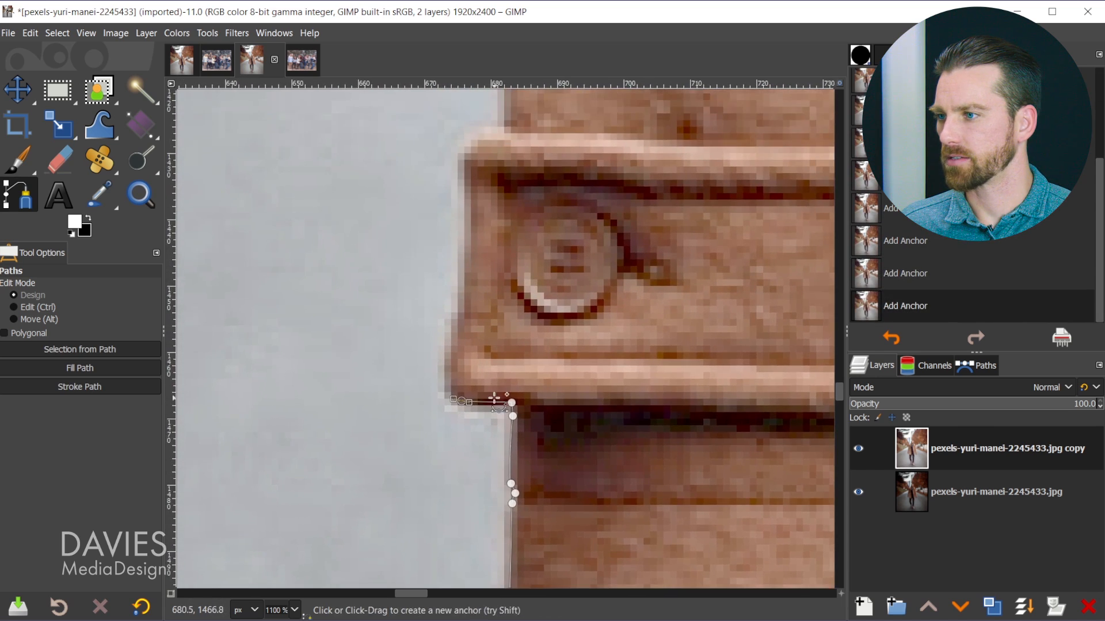
{"action": "scroll", "coordinate": [488, 369], "scroll_direction": "up", "scroll_amount": 1}
{"action": "left_click_drag", "start_coordinate": [429, 343], "coordinate": [433, 300]}
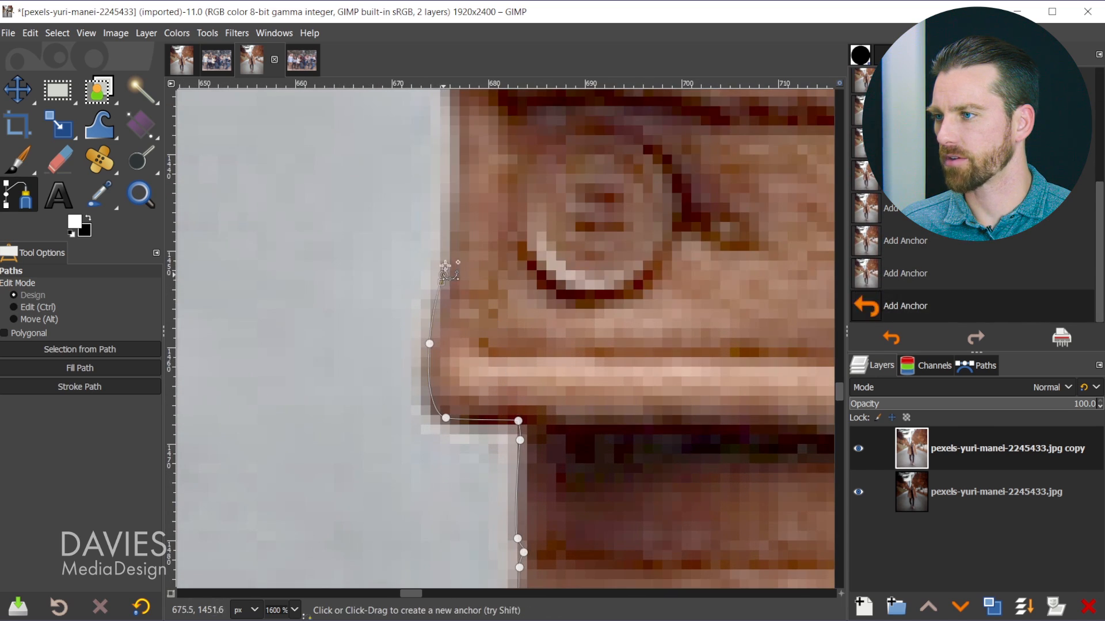
{"action": "scroll", "coordinate": [434, 300], "scroll_direction": "down", "scroll_amount": 2}
{"action": "left_click_drag", "start_coordinate": [483, 406], "coordinate": [498, 309]}
{"action": "left_click", "coordinate": [465, 360]}
Extend the path with curved anchors along the outer edge of the lower sleeve above the cuff strap.
{"action": "scroll", "coordinate": [528, 269], "scroll_direction": "down", "scroll_amount": 2}
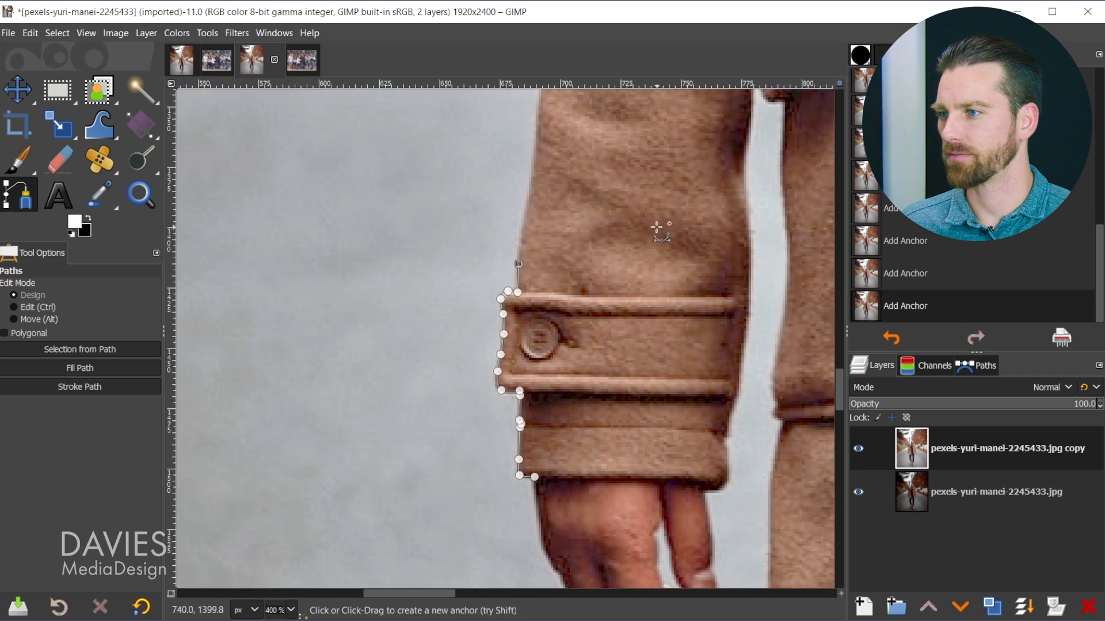
{"action": "left_click_drag", "start_coordinate": [623, 285], "coordinate": [582, 436]}
{"action": "left_click", "coordinate": [479, 380]}
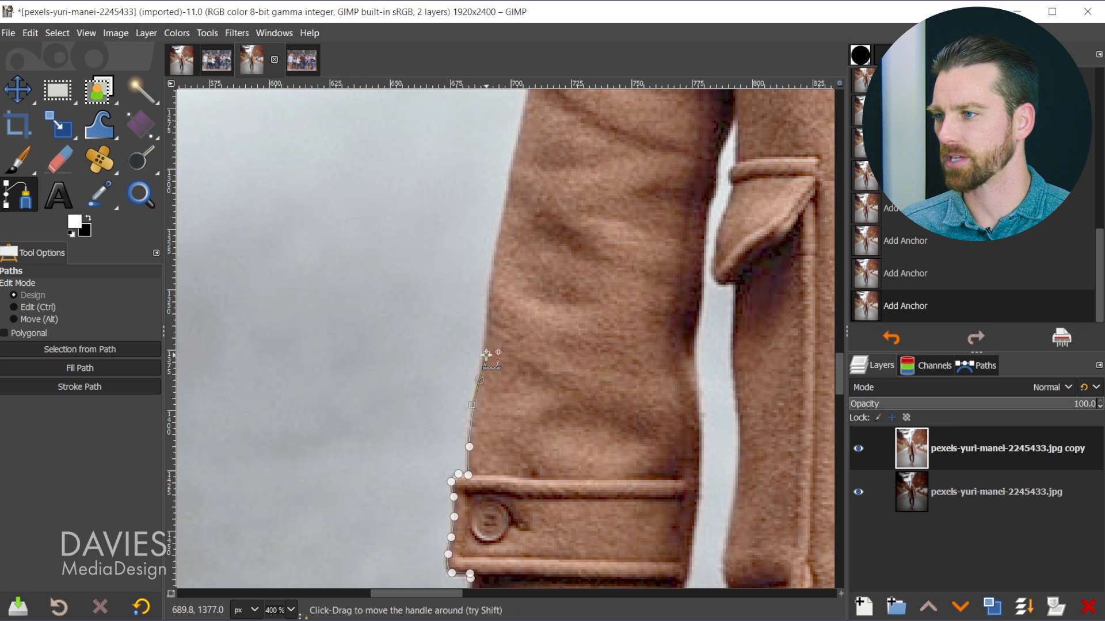
{"action": "left_click_drag", "start_coordinate": [489, 303], "coordinate": [490, 290]}
{"action": "left_click", "coordinate": [499, 230]}
{"action": "left_click_drag", "start_coordinate": [507, 195], "coordinate": [507, 171]}
Continue the path up the outer edge of the coat's upper sleeve towards the shoulder.
{"action": "left_click_drag", "start_coordinate": [574, 202], "coordinate": [509, 425]}
{"action": "left_click_drag", "start_coordinate": [491, 354], "coordinate": [496, 332]}
{"action": "left_click_drag", "start_coordinate": [508, 270], "coordinate": [511, 251]}
{"action": "left_click_drag", "start_coordinate": [566, 164], "coordinate": [497, 428]}
{"action": "left_click_drag", "start_coordinate": [464, 371], "coordinate": [467, 354]}
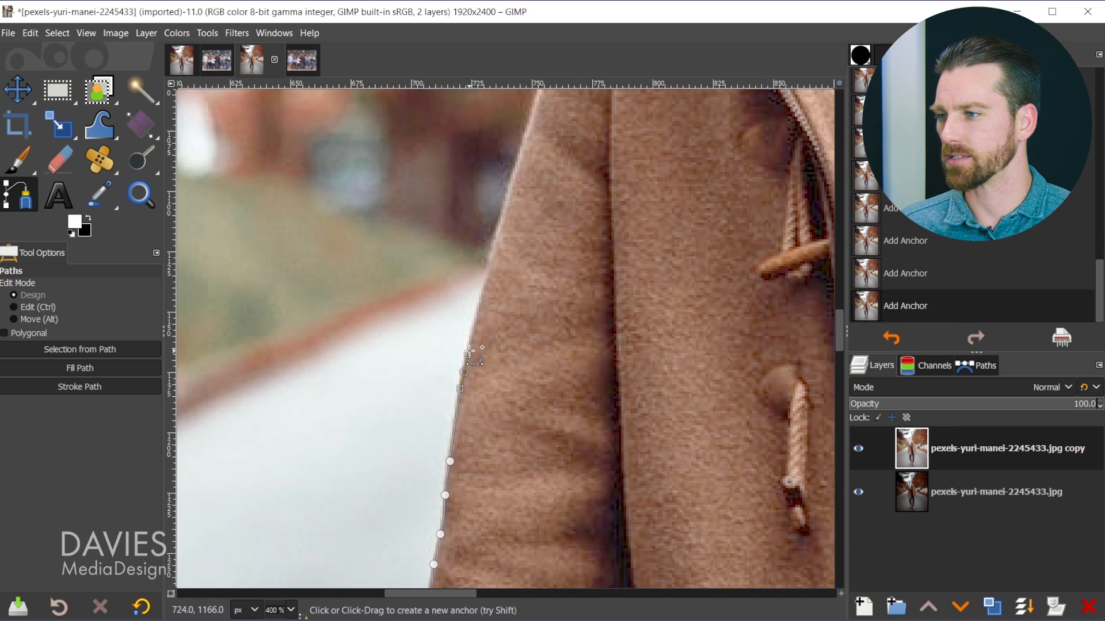
{"action": "left_click_drag", "start_coordinate": [485, 287], "coordinate": [493, 268]}
{"action": "left_click_drag", "start_coordinate": [514, 180], "coordinate": [519, 160]}
{"action": "scroll", "coordinate": [613, 421], "scroll_direction": "down", "scroll_amount": 6}
{"action": "scroll", "coordinate": [638, 442], "scroll_direction": "down", "scroll_amount": 2}
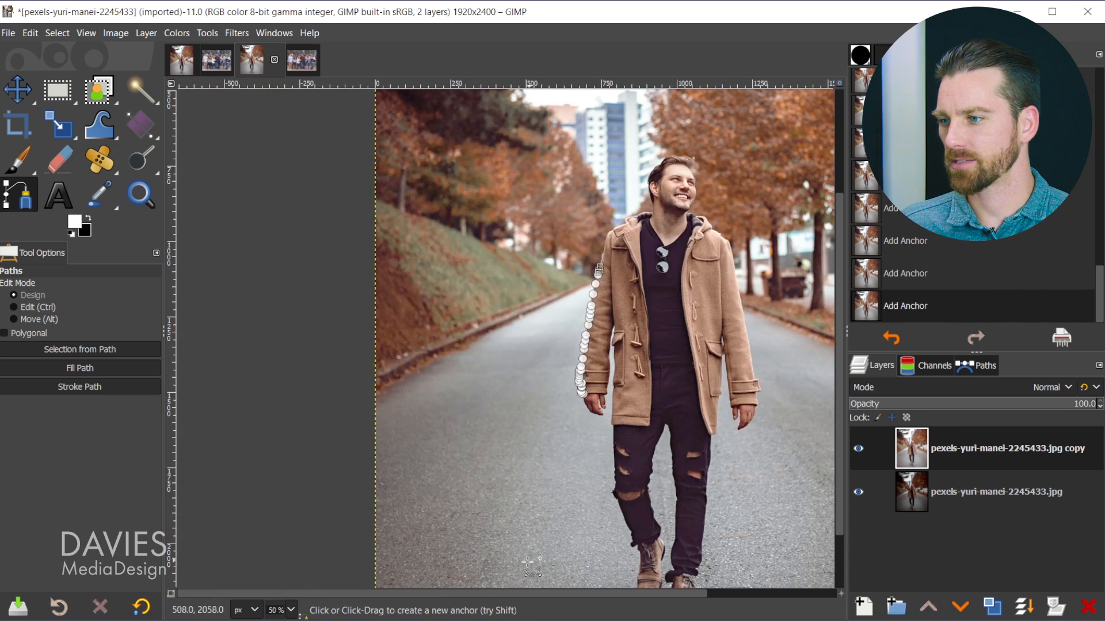
{"action": "scroll", "coordinate": [544, 550], "scroll_direction": "right", "scroll_amount": 5}
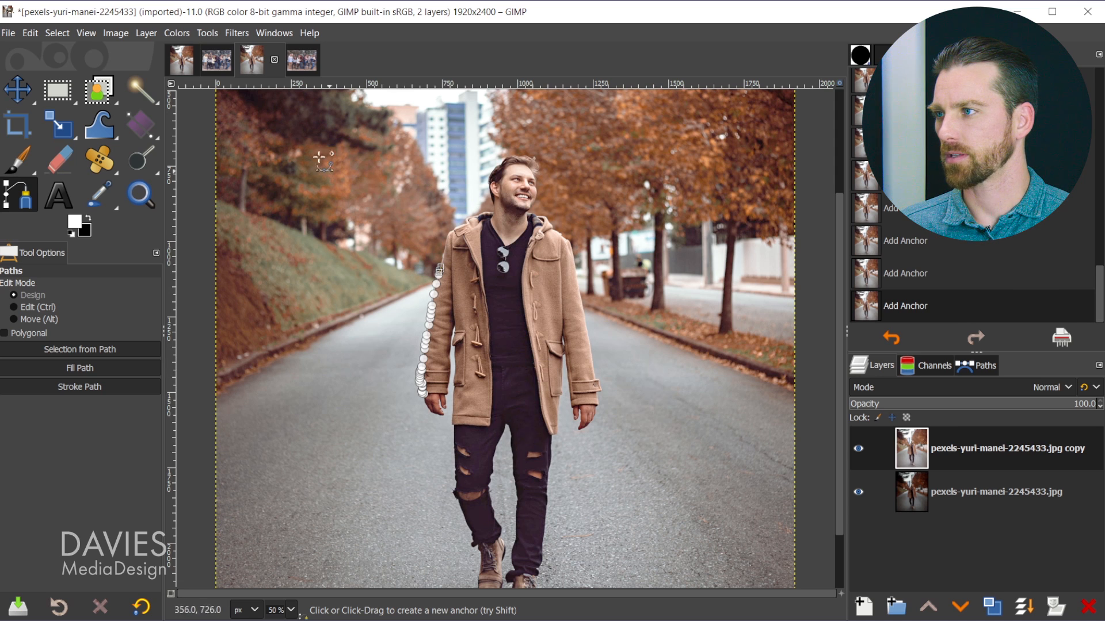
In the prepared walking-man image, hide the brightened copy layer and select the original photo layer.
{"action": "left_click", "coordinate": [180, 60]}
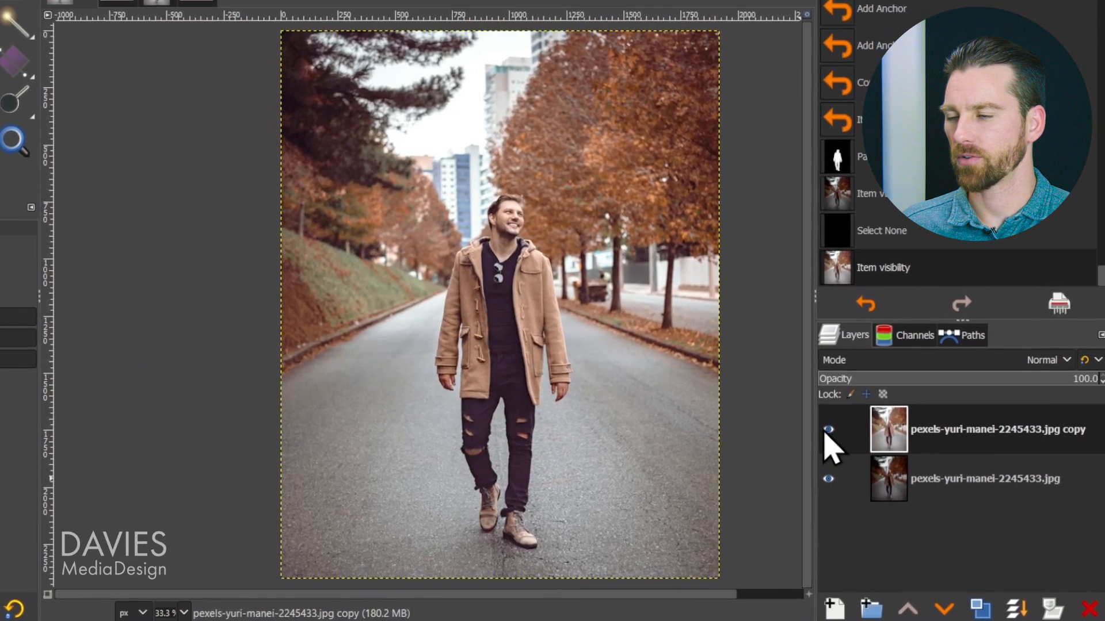
{"action": "left_click", "coordinate": [858, 448]}
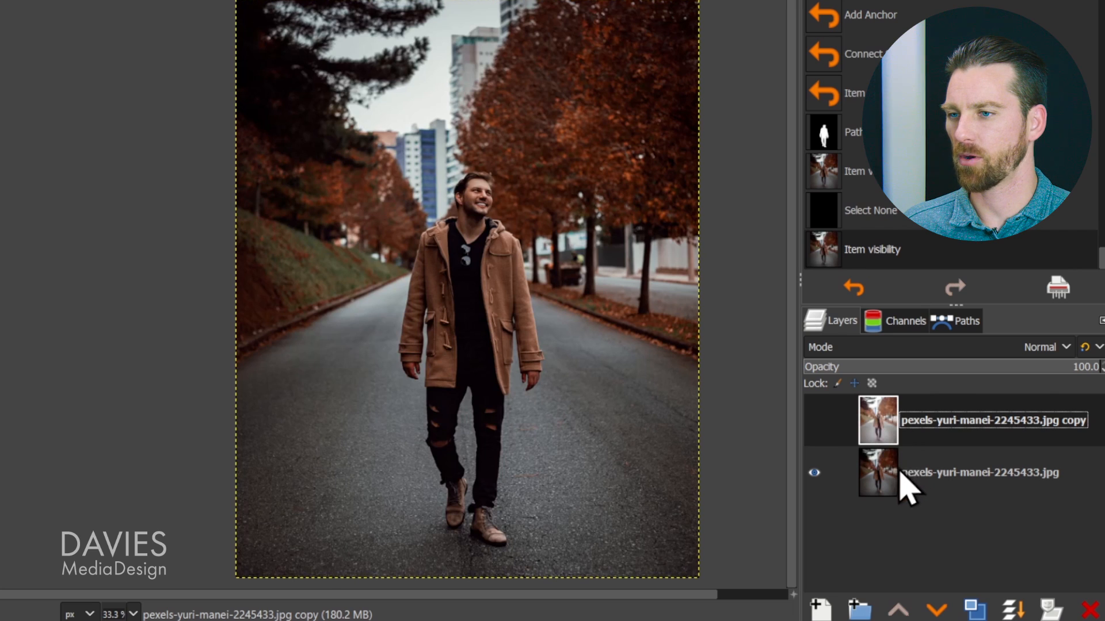
{"action": "left_click", "coordinate": [884, 482]}
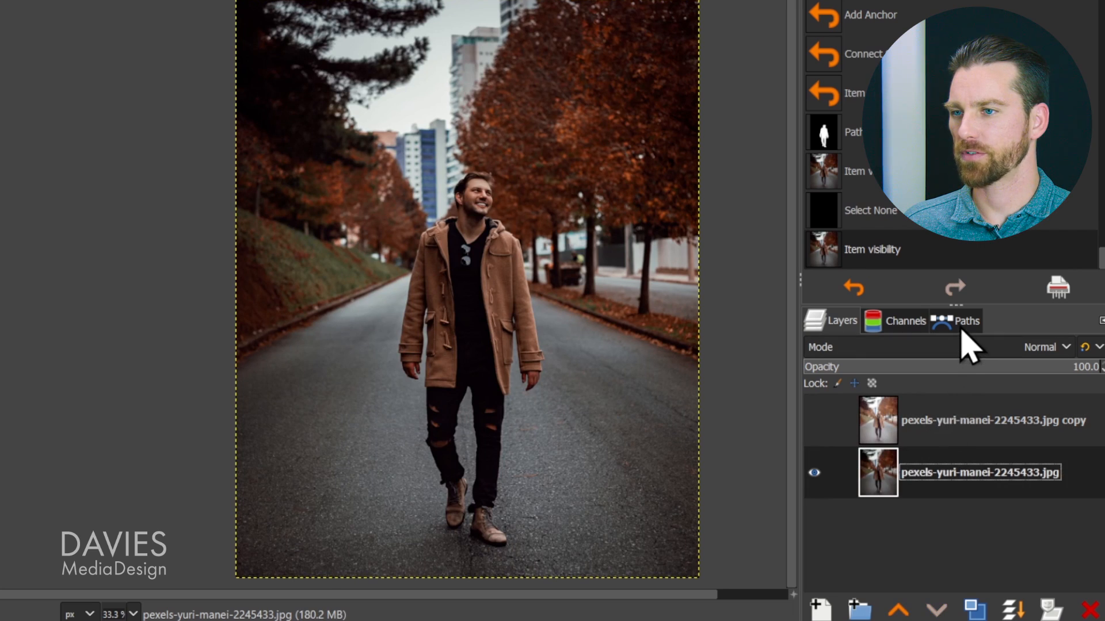
Show the path outlining the man, activate it for editing and create a selection from it.
{"action": "left_click", "coordinate": [958, 326]}
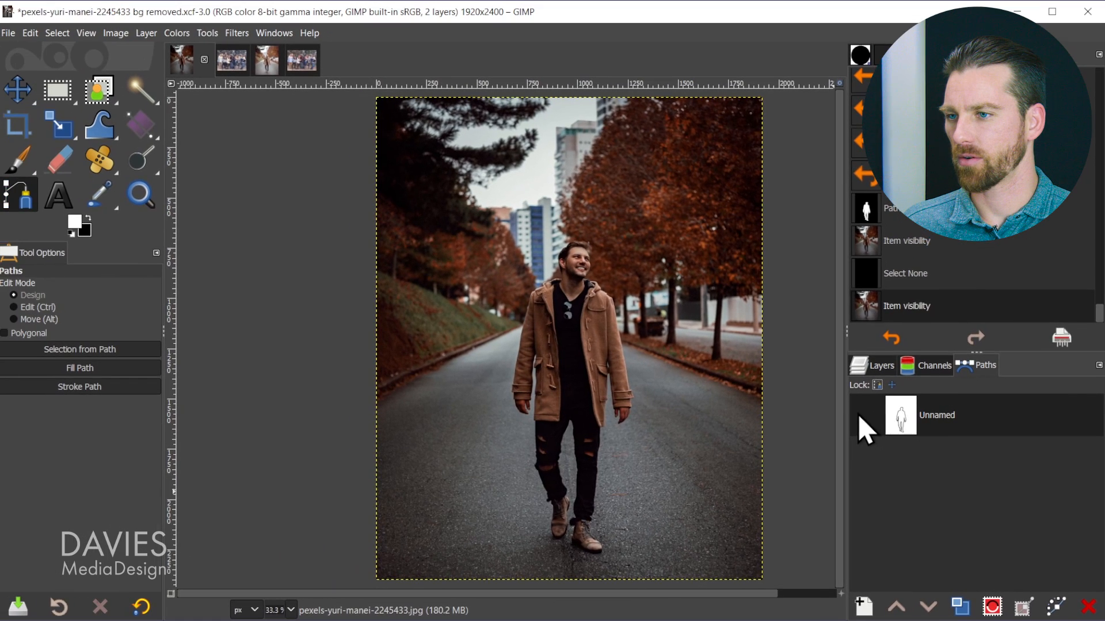
{"action": "left_click", "coordinate": [818, 384]}
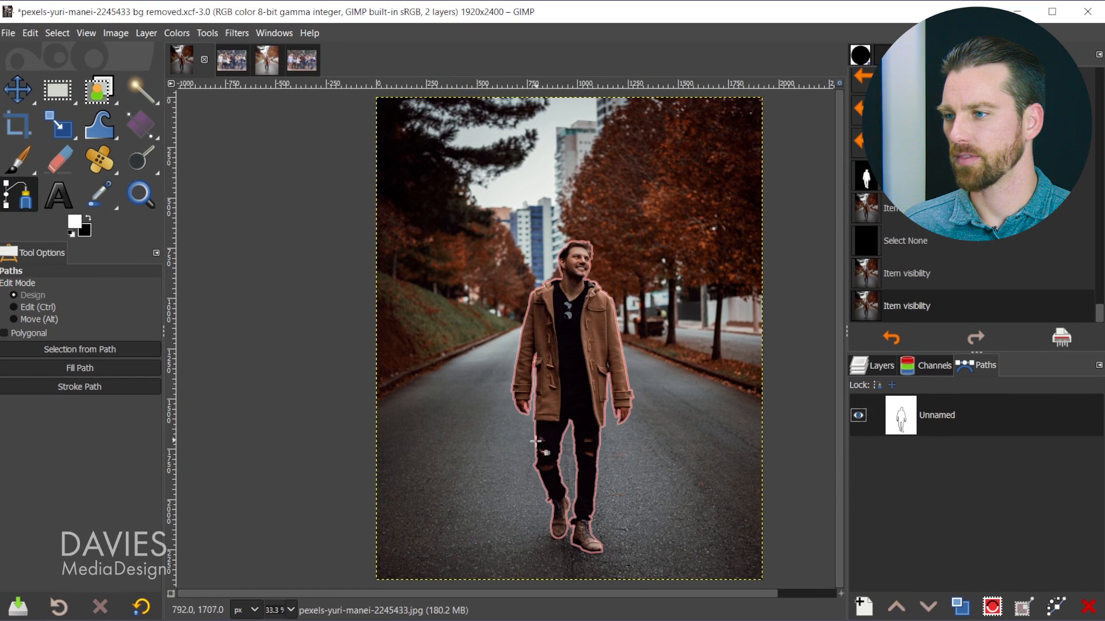
{"action": "scroll", "coordinate": [619, 393], "scroll_direction": "up", "scroll_amount": 2}
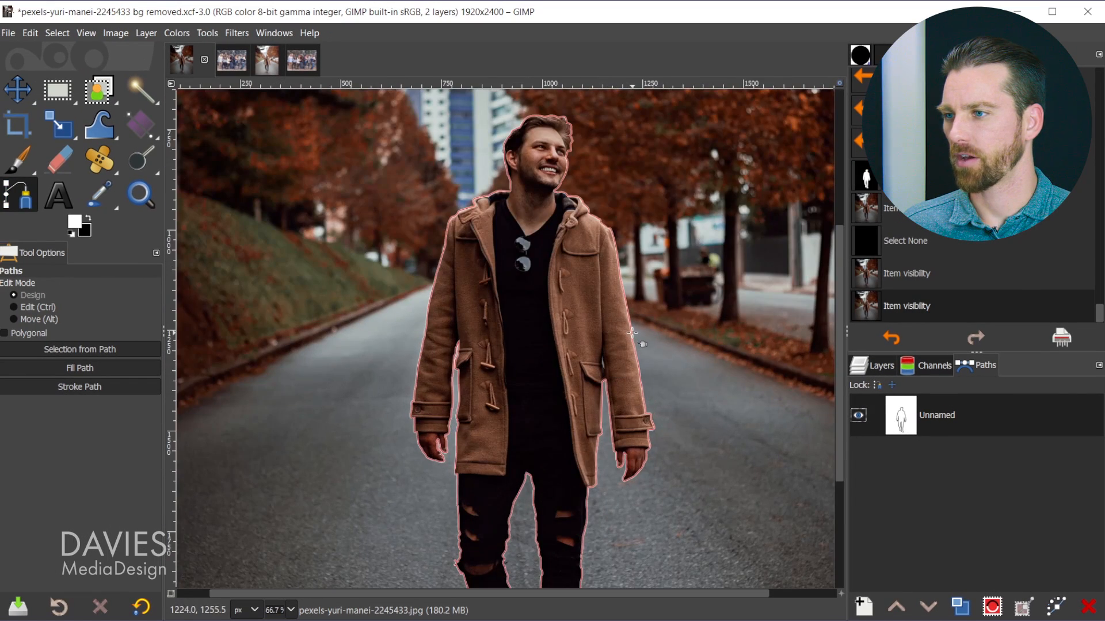
{"action": "left_click", "coordinate": [630, 330]}
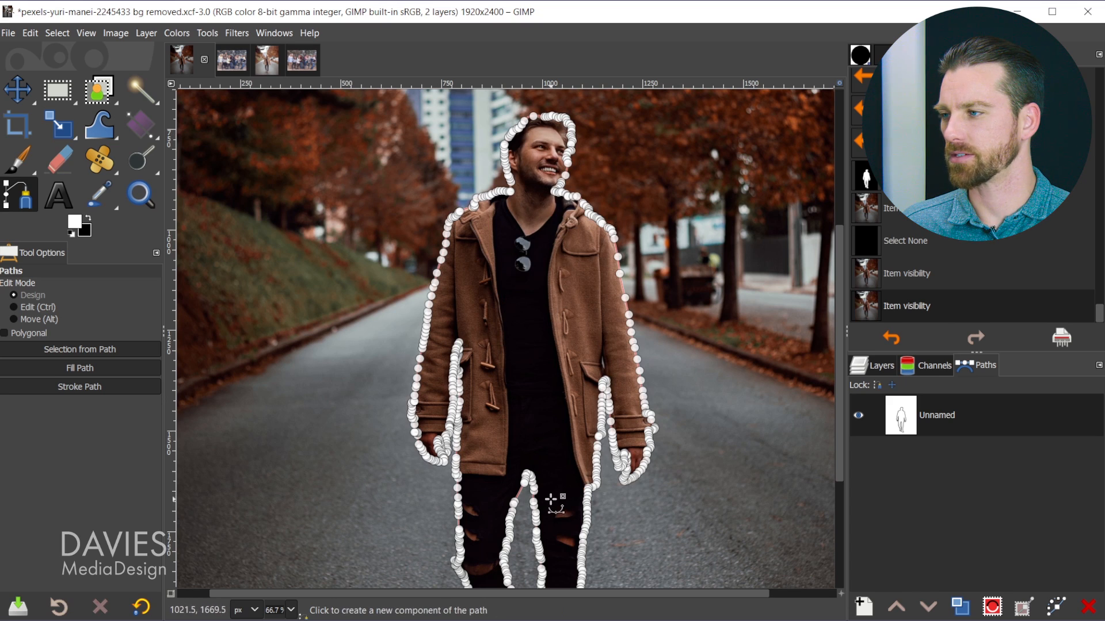
{"action": "left_click", "coordinate": [96, 349]}
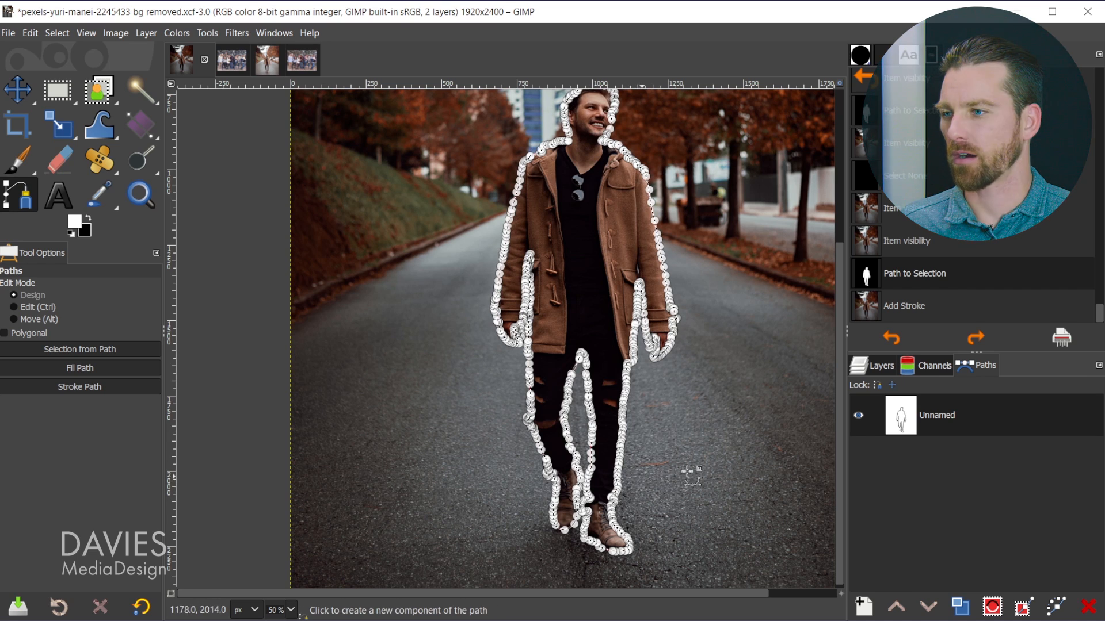
Add an alpha channel to the original walking-man photo layer.
{"action": "left_click", "coordinate": [875, 366]}
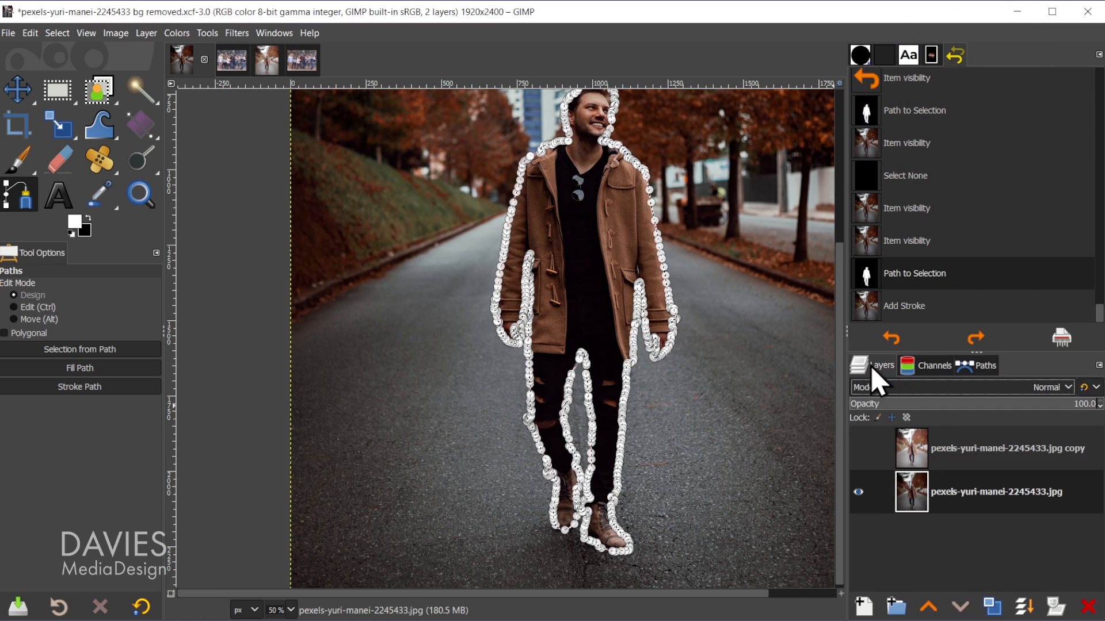
{"action": "right_click", "coordinate": [916, 493]}
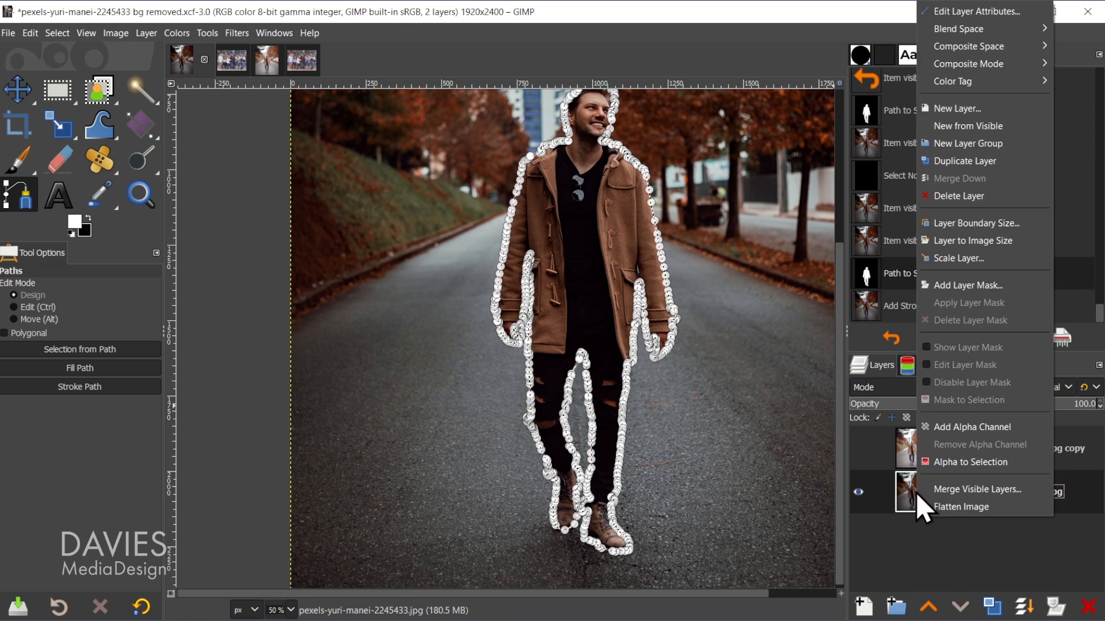
{"action": "left_click", "coordinate": [980, 429]}
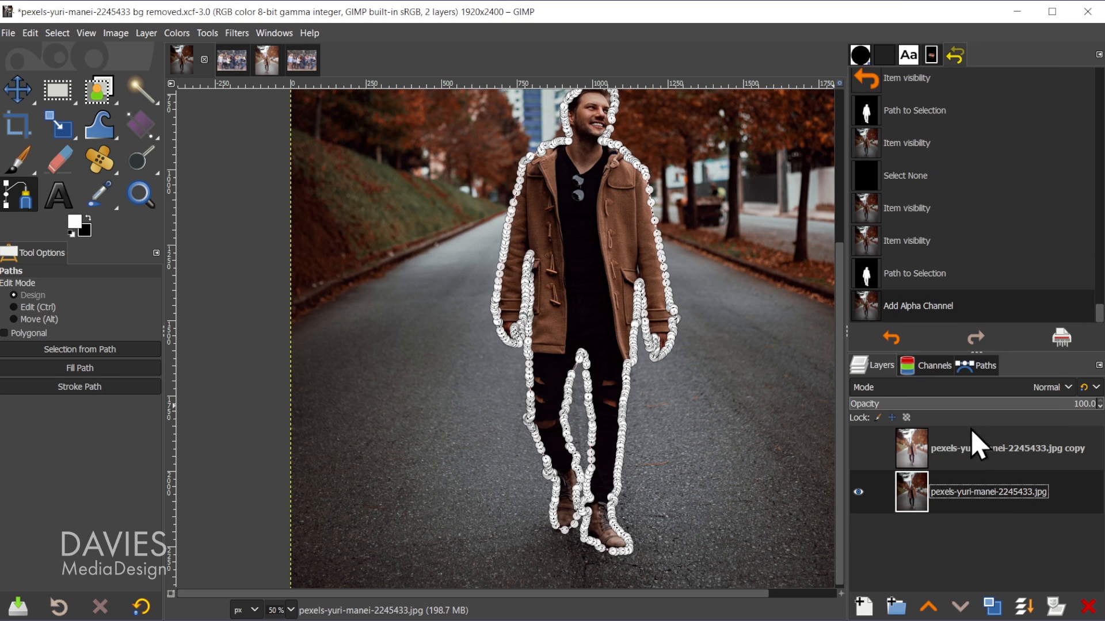
Add a layer mask initialized from Selection to the walking-man layer, and clear the selection.
{"action": "right_click", "coordinate": [920, 498]}
{"action": "left_click", "coordinate": [978, 285]}
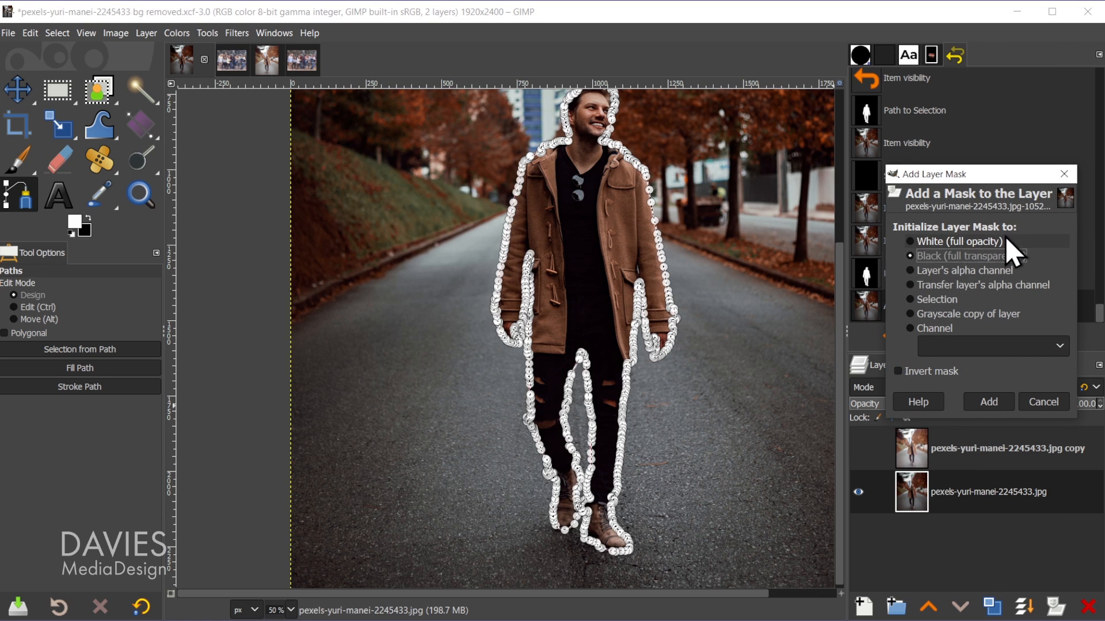
{"action": "left_click", "coordinate": [935, 299]}
{"action": "left_click", "coordinate": [987, 401]}
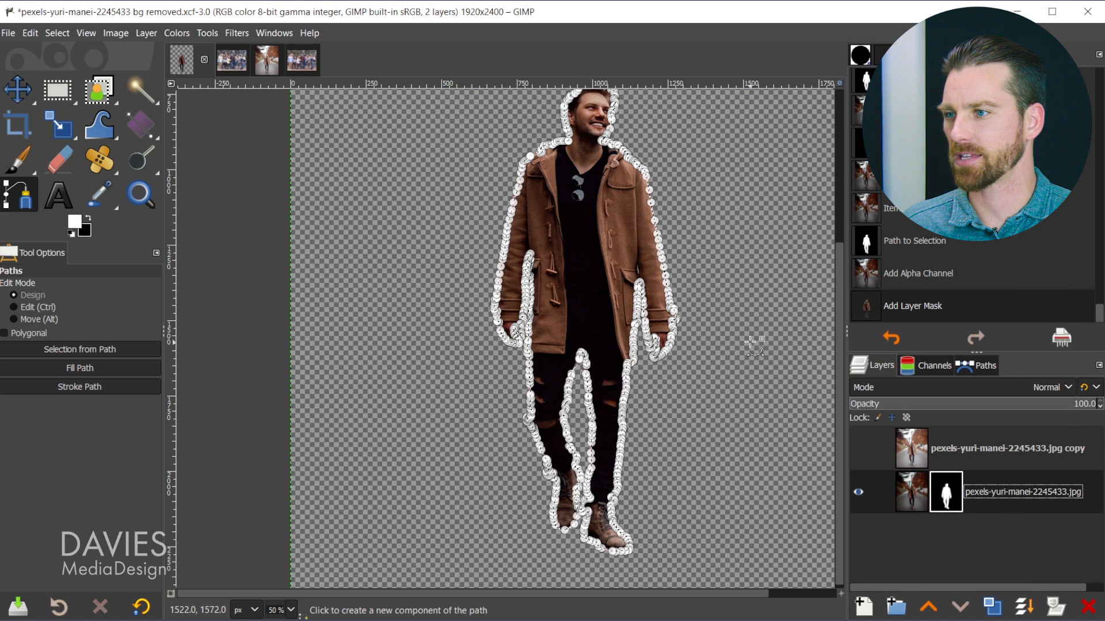
{"action": "key", "text": "ctrl+shift+a"}
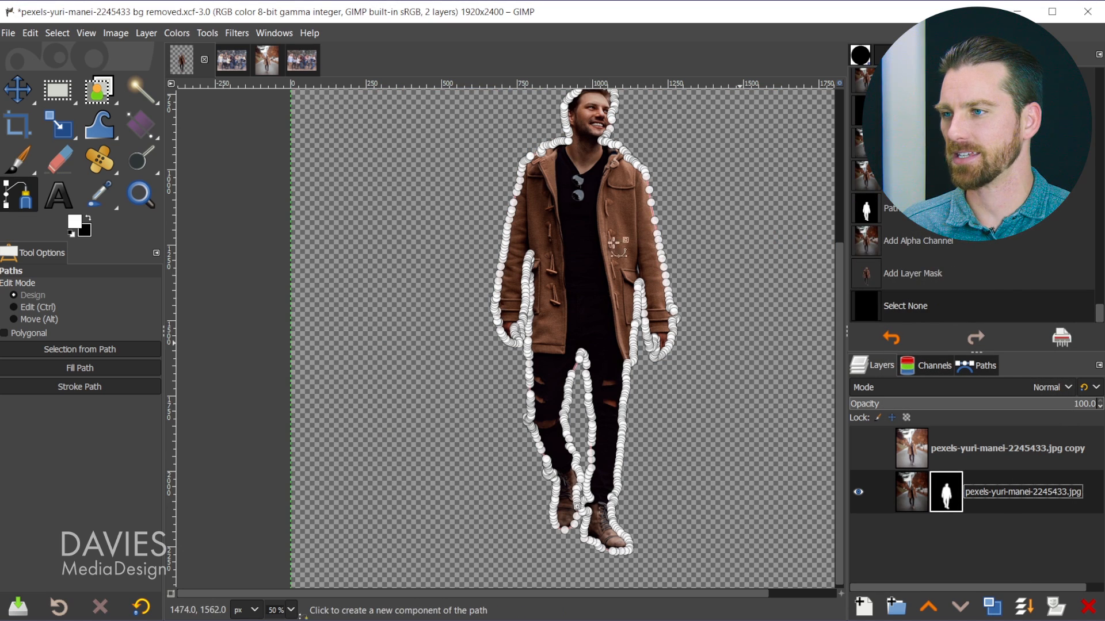
{"action": "left_click", "coordinate": [58, 32]}
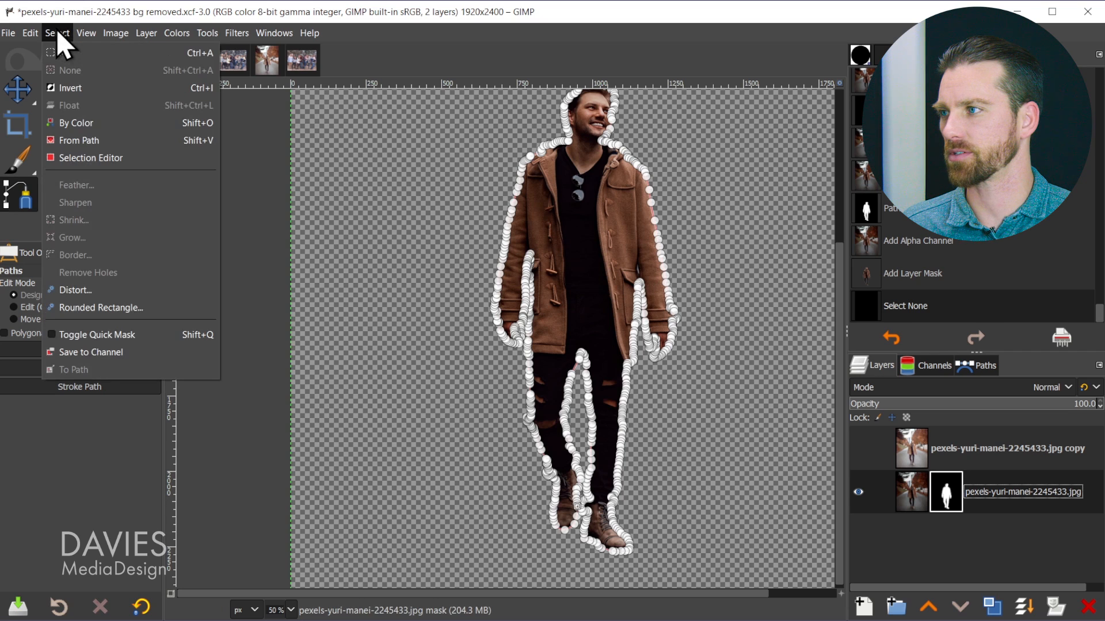
{"action": "left_click", "coordinate": [65, 39]}
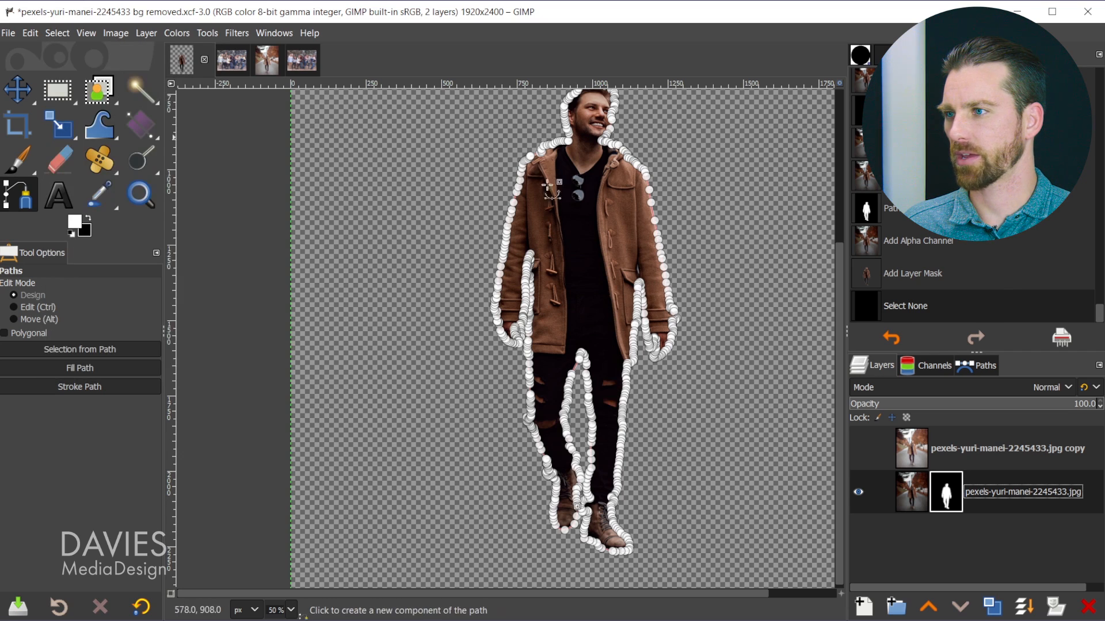
Copy the masked walking-man layer into the family group photo and move him up and towards the group's left side.
{"action": "left_click", "coordinate": [14, 87]}
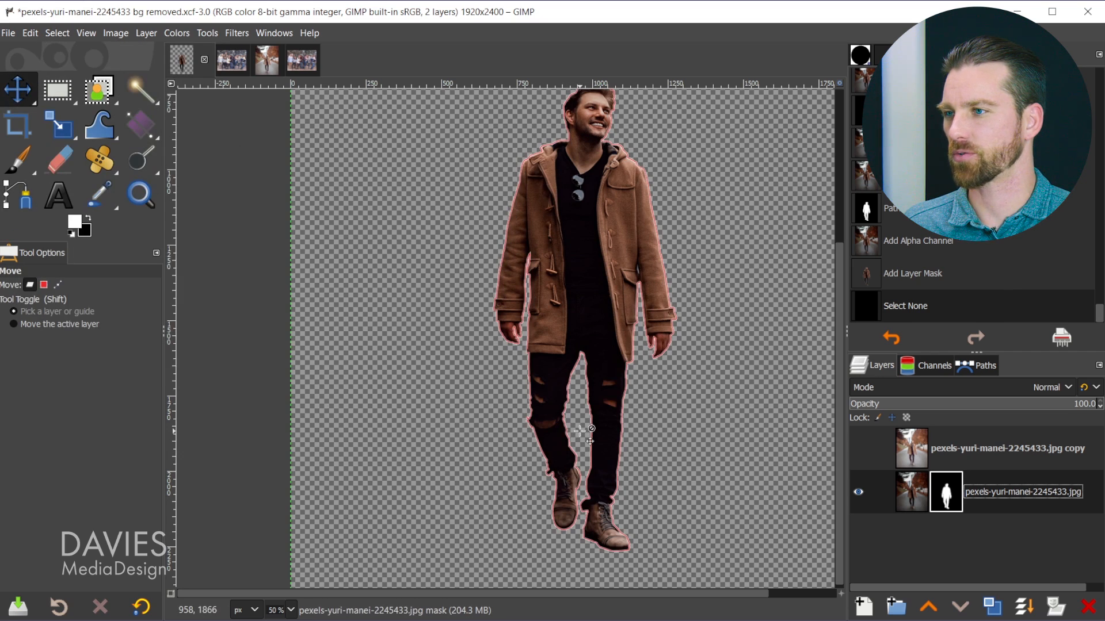
{"action": "left_click", "coordinate": [911, 492]}
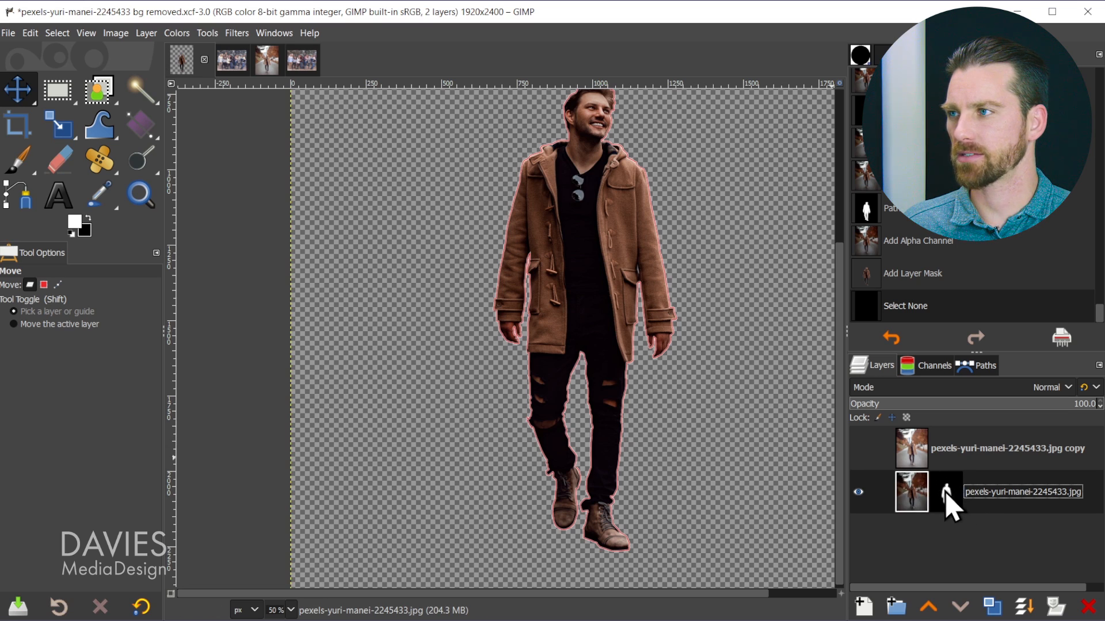
{"action": "left_click_drag", "start_coordinate": [916, 507], "coordinate": [347, 247]}
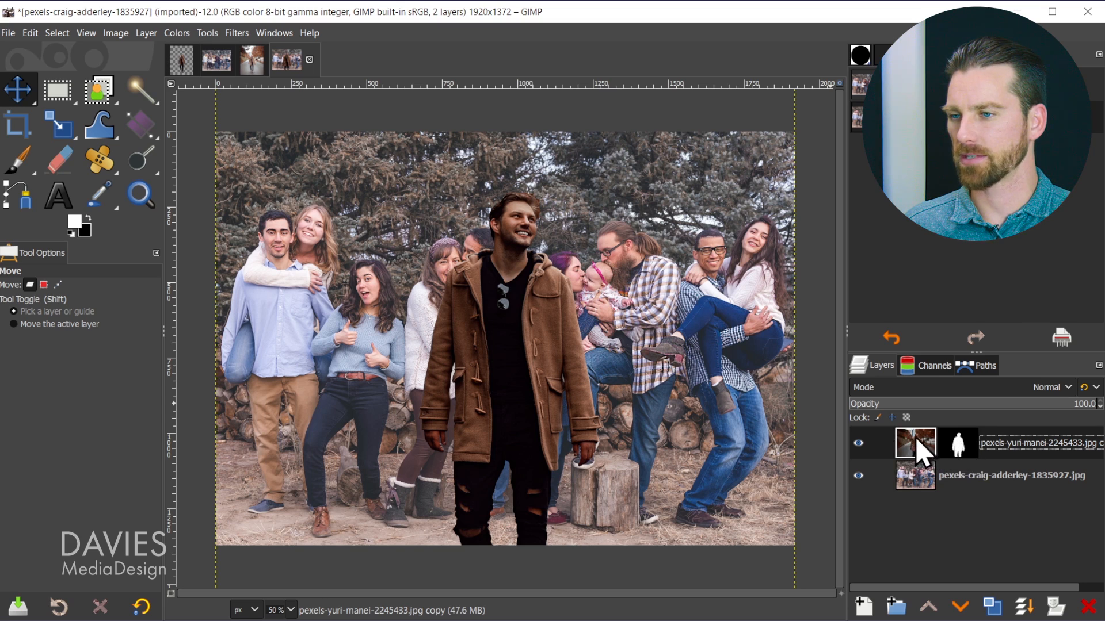
{"action": "left_click_drag", "start_coordinate": [511, 340], "coordinate": [413, 285]}
Scale the man's layer down proportionally to about 1225 × 1532 px, keeping the Scale transform open.
{"action": "scroll", "coordinate": [633, 322], "scroll_direction": "down", "scroll_amount": 1}
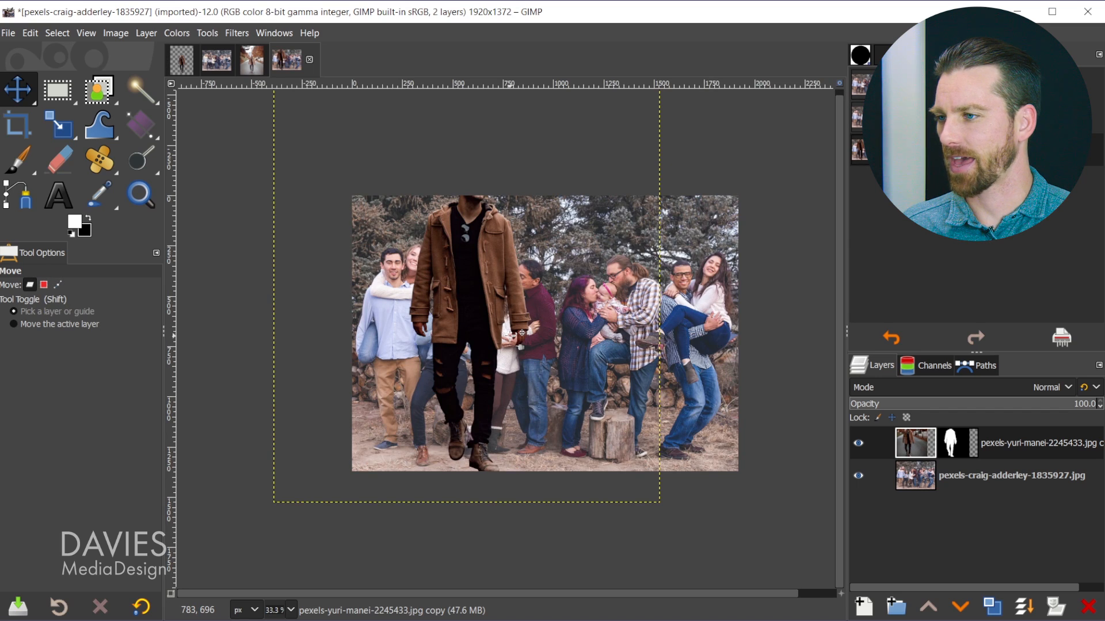
{"action": "key", "text": "shift+s"}
{"action": "left_click", "coordinate": [507, 332]}
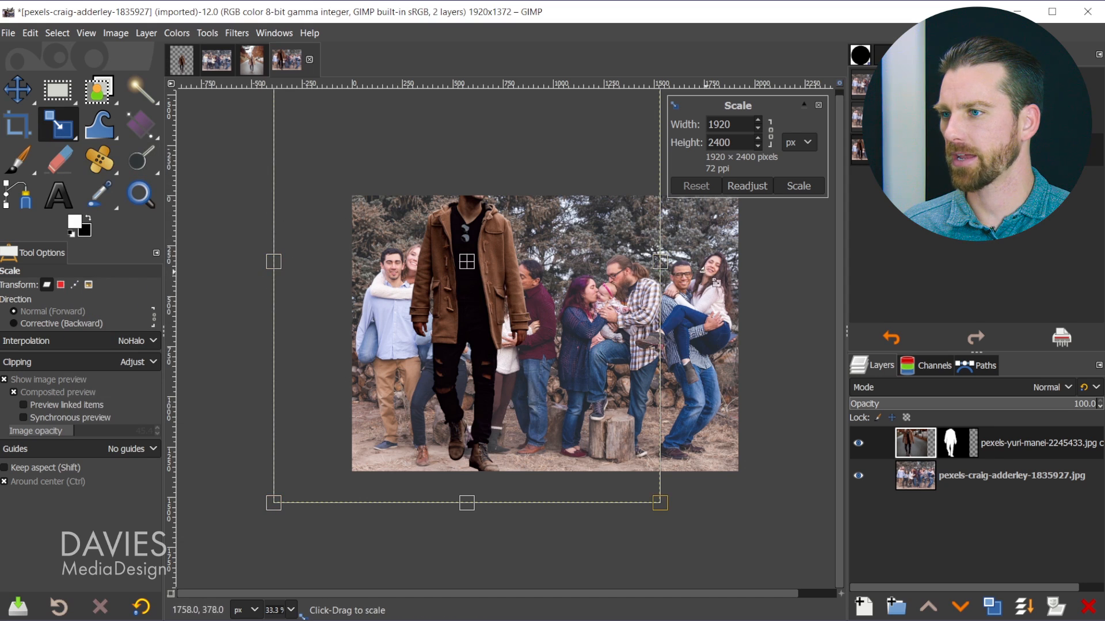
{"action": "left_click_drag", "start_coordinate": [660, 264], "coordinate": [598, 275]}
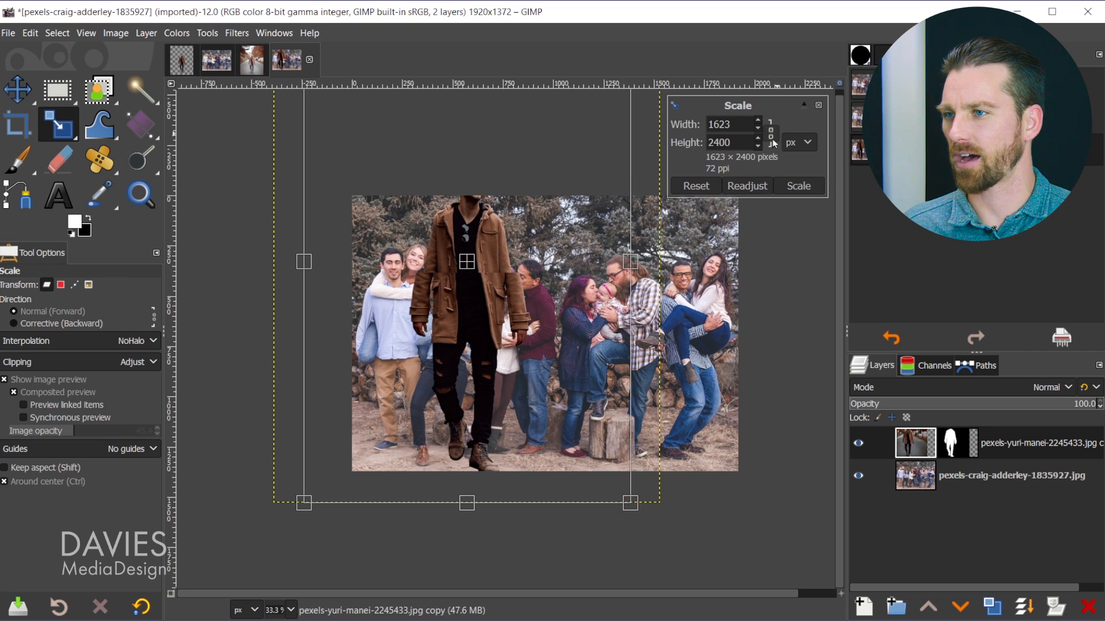
{"action": "left_click_drag", "start_coordinate": [631, 261], "coordinate": [590, 265]}
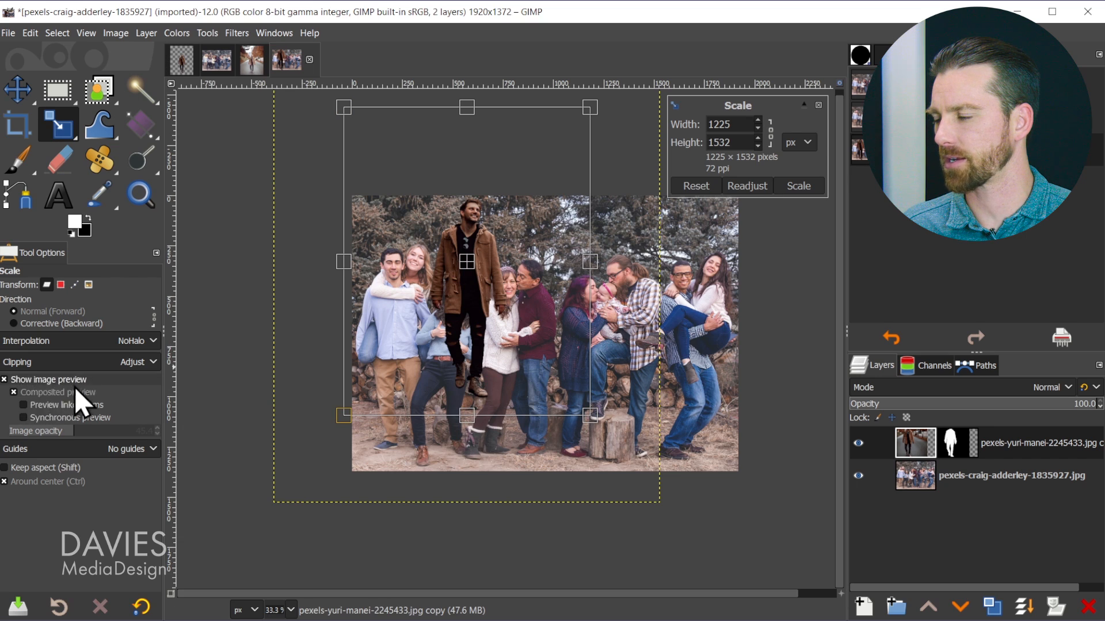
Turn off the composited preview, enlarge the man to about 1383 × 1729 px and lower him to the group's ground level.
{"action": "double_click", "coordinate": [20, 394]}
{"action": "left_click", "coordinate": [14, 392]}
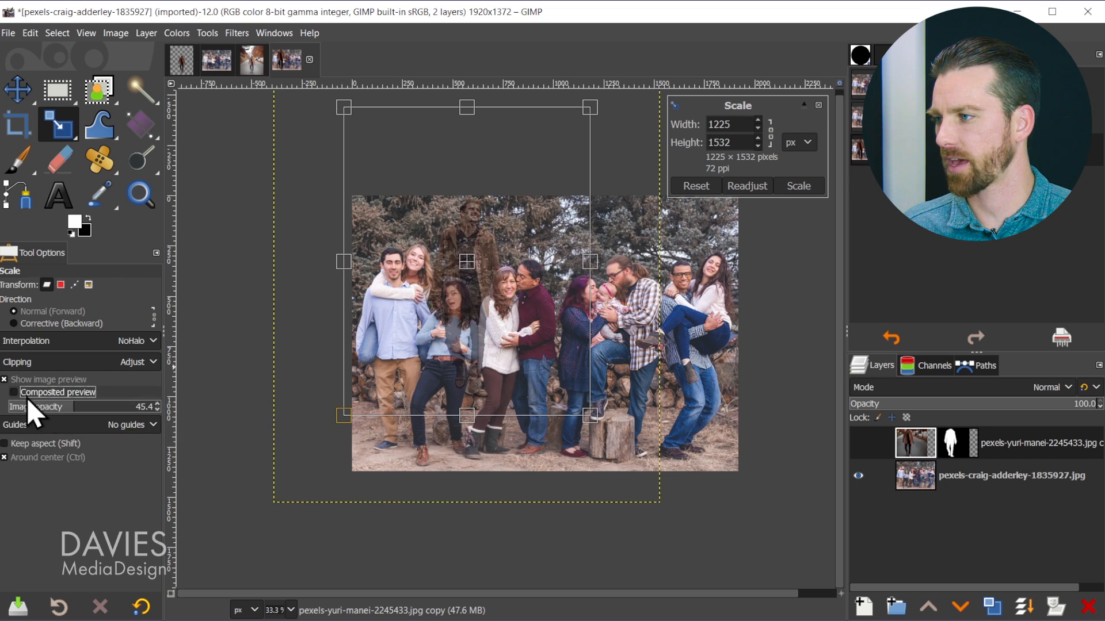
{"action": "left_click_drag", "start_coordinate": [589, 425], "coordinate": [606, 446]}
{"action": "left_click_drag", "start_coordinate": [479, 274], "coordinate": [480, 300]}
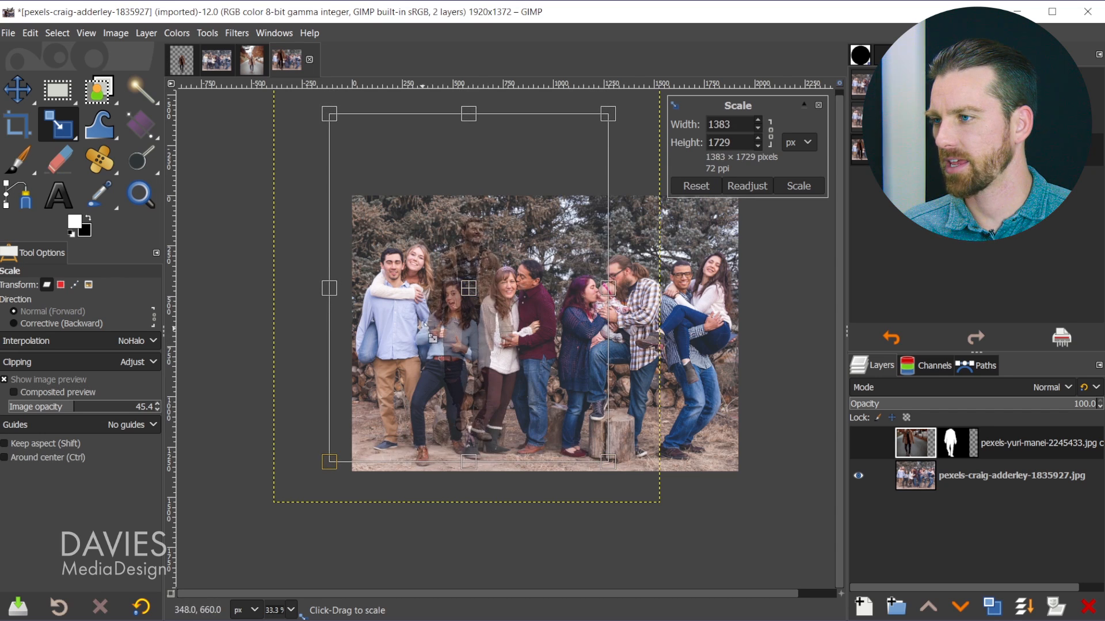
{"action": "scroll", "coordinate": [435, 338], "scroll_direction": "up", "scroll_amount": 1}
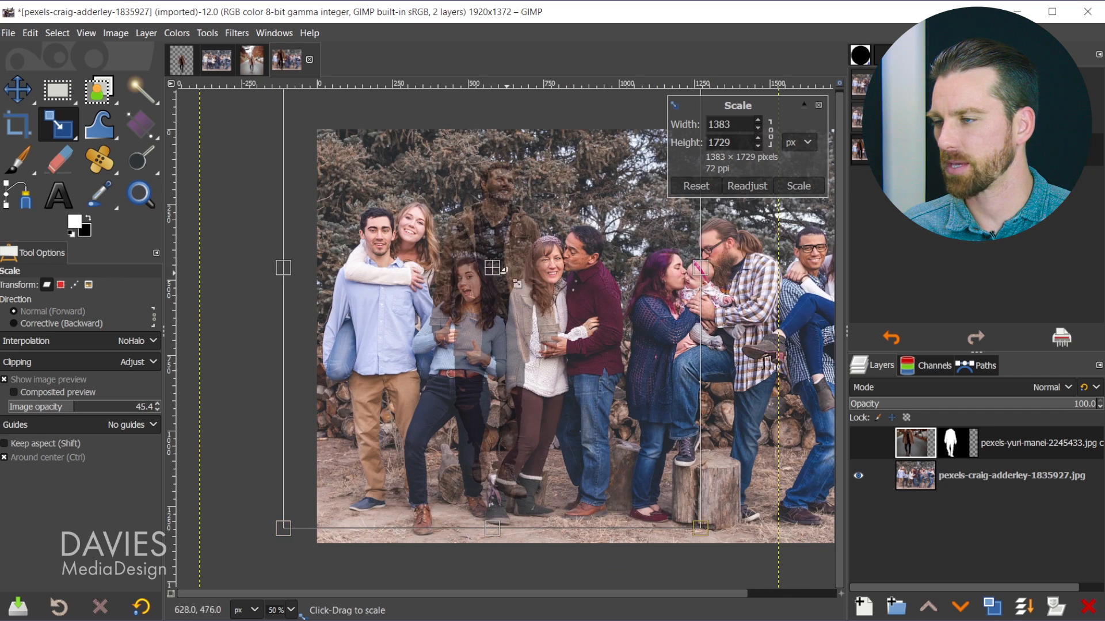
Fine-tune the man's size and position against the people beside him, and apply the scaling.
{"action": "left_click_drag", "start_coordinate": [491, 281], "coordinate": [489, 283]}
{"action": "left_click_drag", "start_coordinate": [699, 270], "coordinate": [713, 270]}
{"action": "left_click_drag", "start_coordinate": [504, 285], "coordinate": [499, 288]}
{"action": "left_click_drag", "start_coordinate": [699, 277], "coordinate": [695, 279]}
{"action": "left_click", "coordinate": [804, 193]}
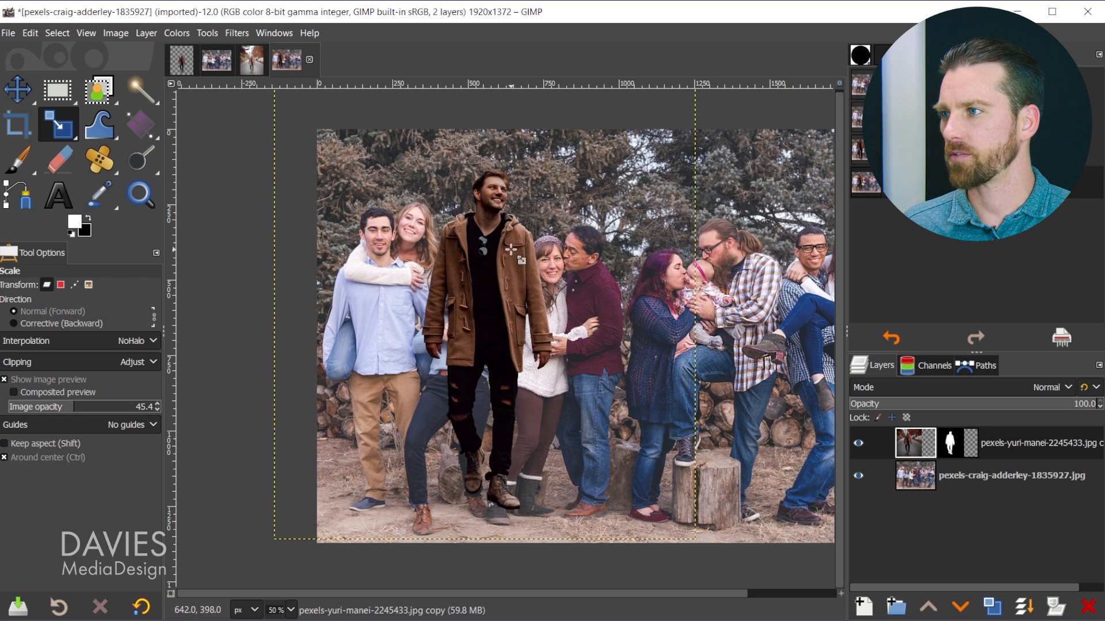
Duplicate the composite group image, check it against the original and make the duplicate active.
{"action": "key", "text": "ctrl+d"}
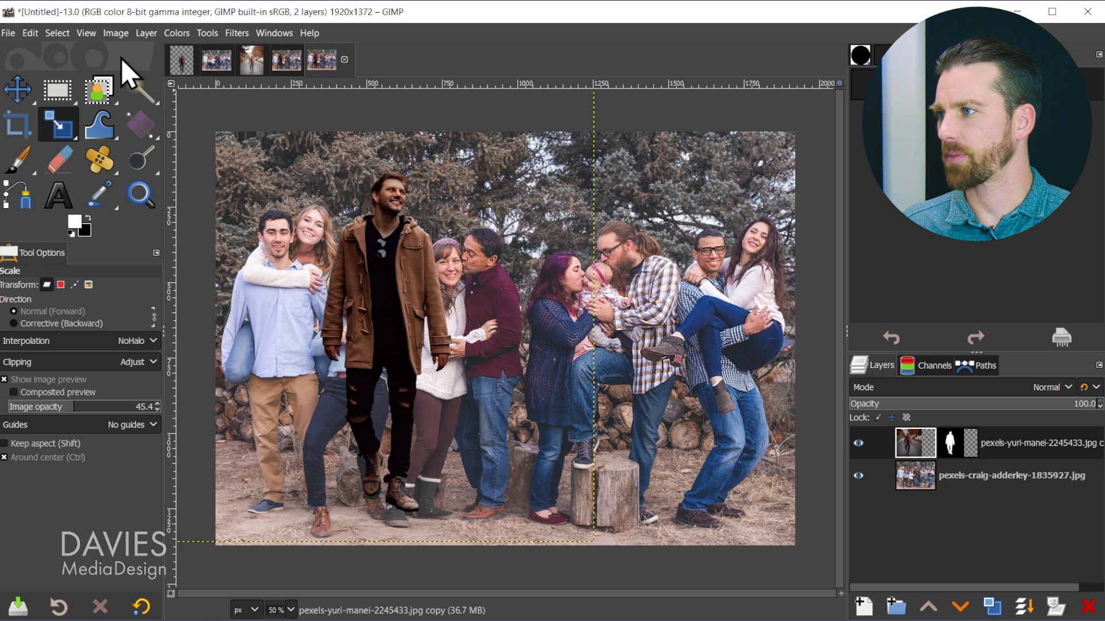
{"action": "left_click", "coordinate": [115, 34]}
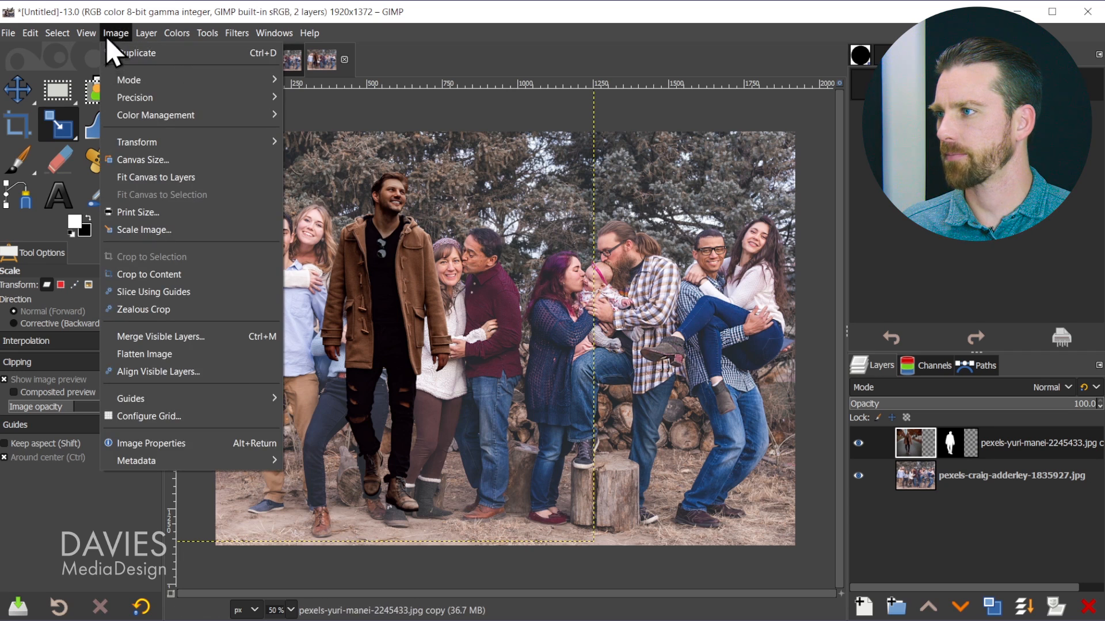
{"action": "left_click", "coordinate": [107, 35]}
{"action": "left_click", "coordinate": [285, 59]}
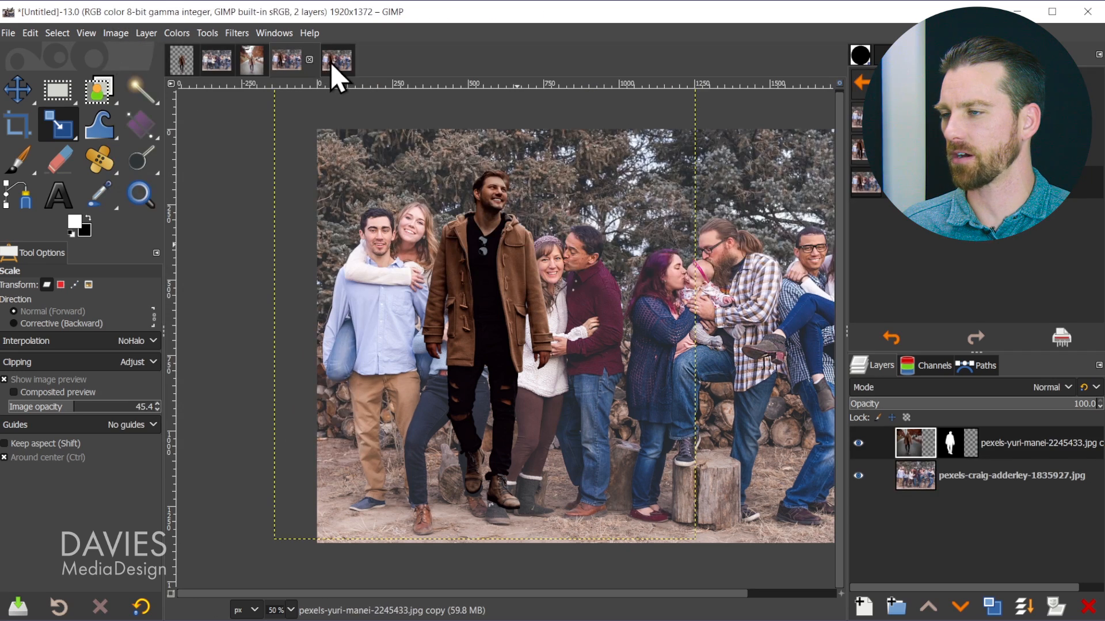
{"action": "left_click", "coordinate": [334, 61]}
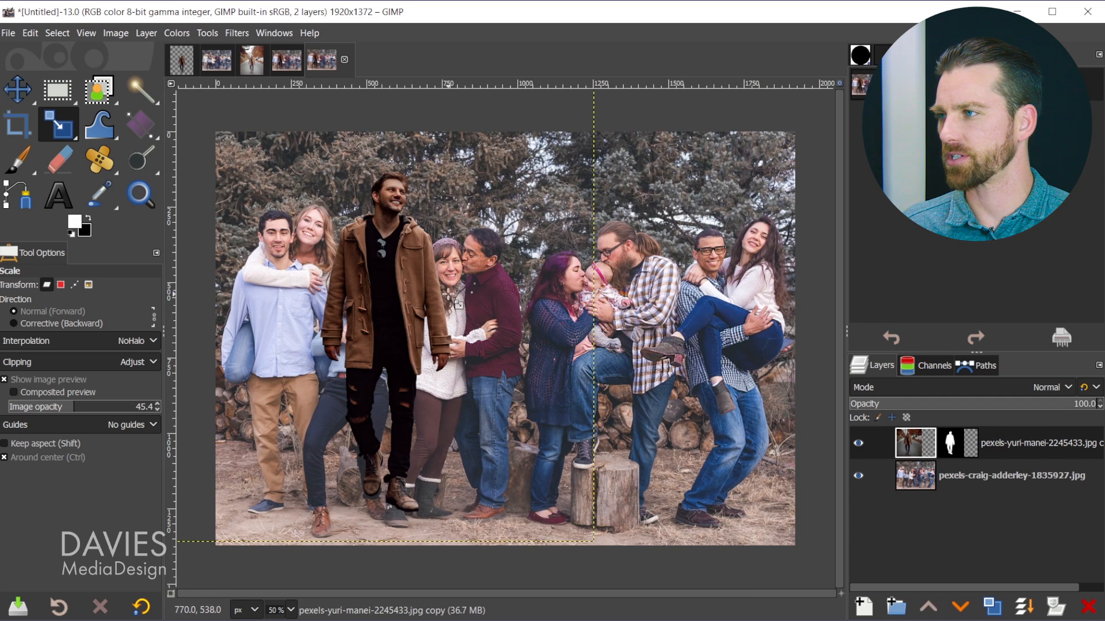
Convert the duplicated image to Grayscale mode.
{"action": "left_click", "coordinate": [114, 35]}
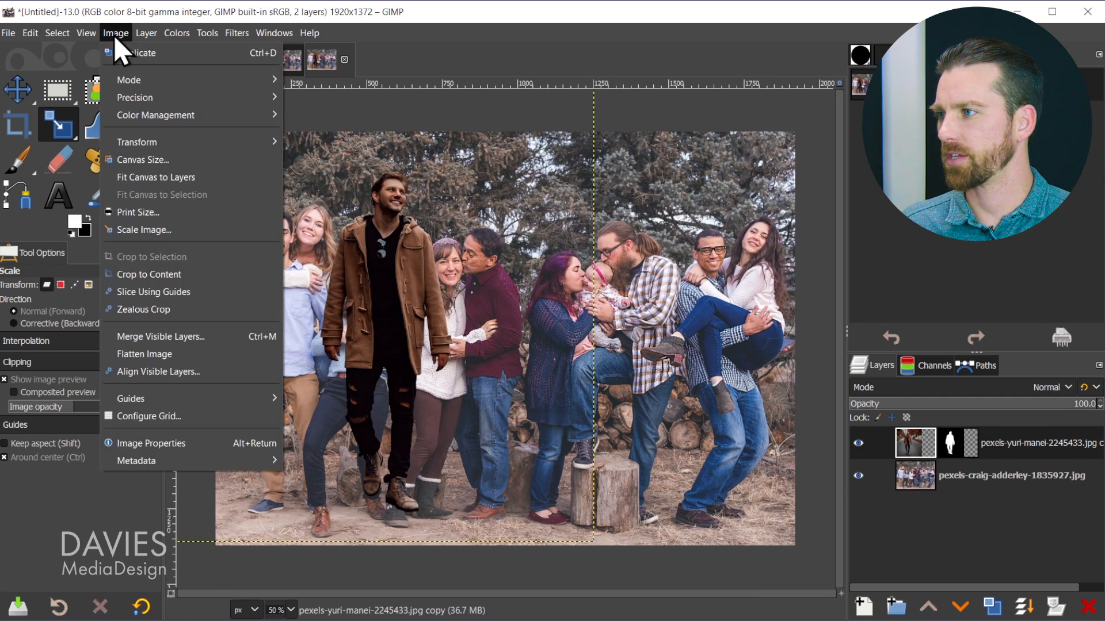
{"action": "mouse_move", "coordinate": [130, 78]}
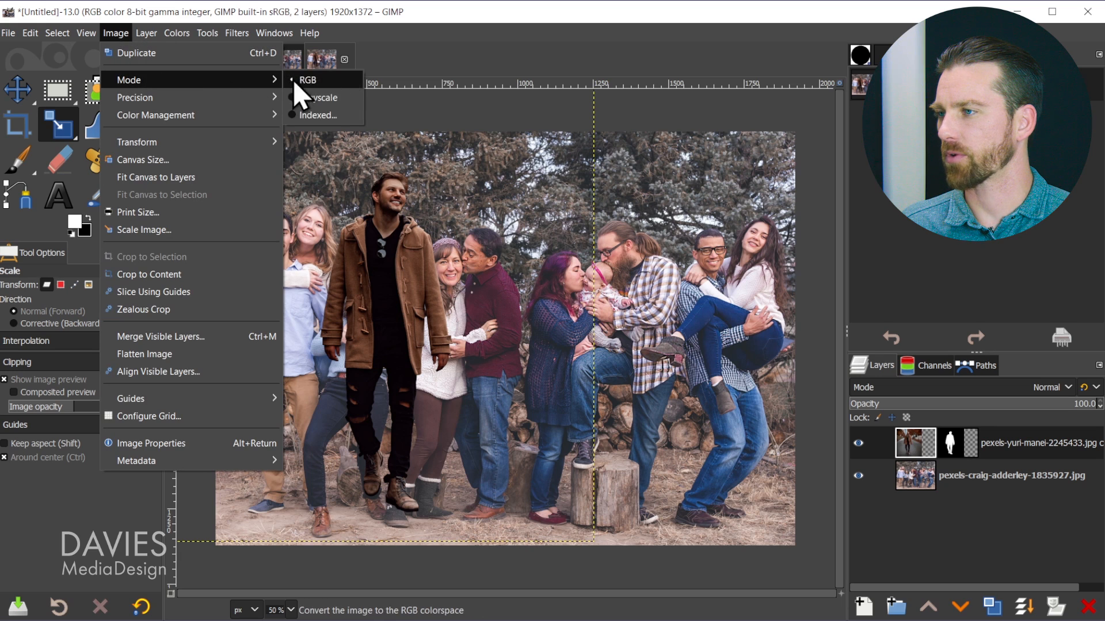
{"action": "left_click", "coordinate": [319, 98]}
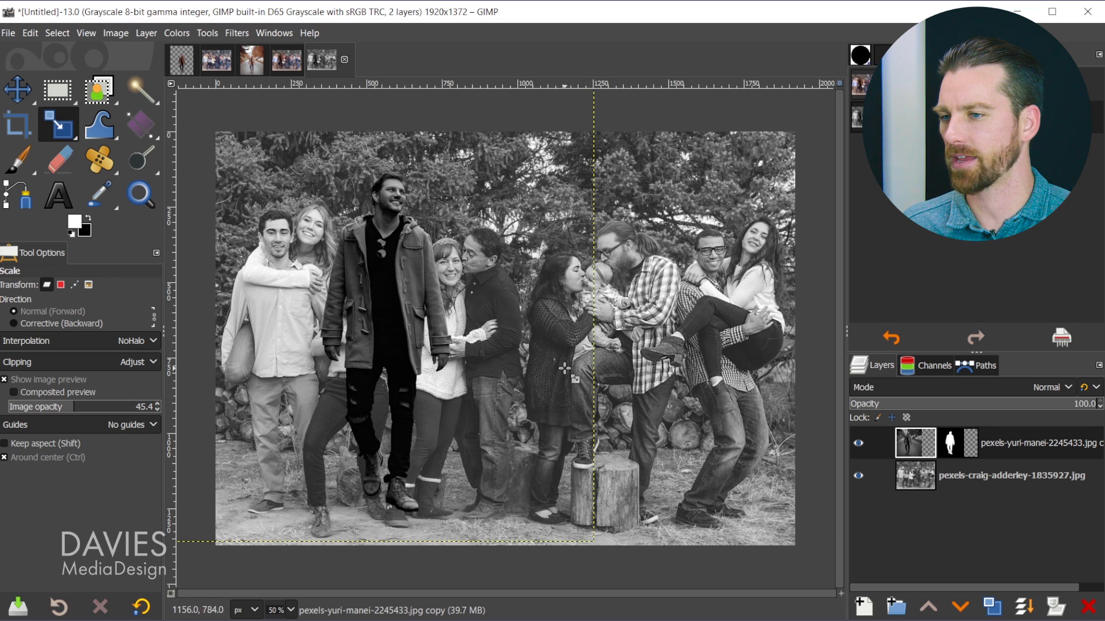
Start a Curves adjustment on the man's grayscale layer and shape its highlights with points at about 240→246 and 195→219.
{"action": "left_click", "coordinate": [920, 438]}
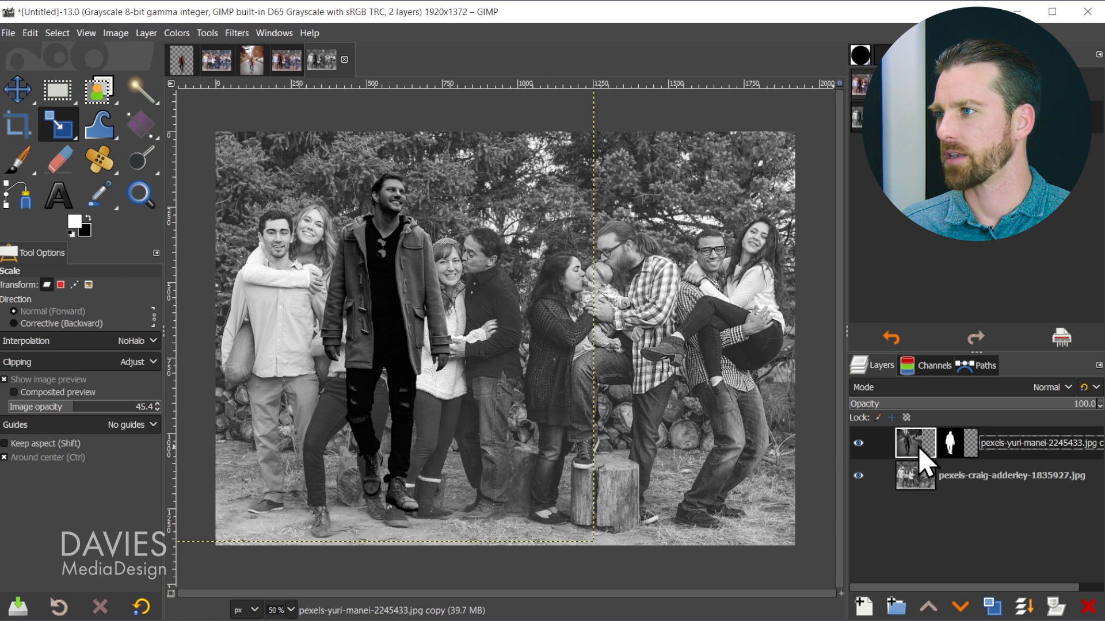
{"action": "left_click", "coordinate": [176, 33]}
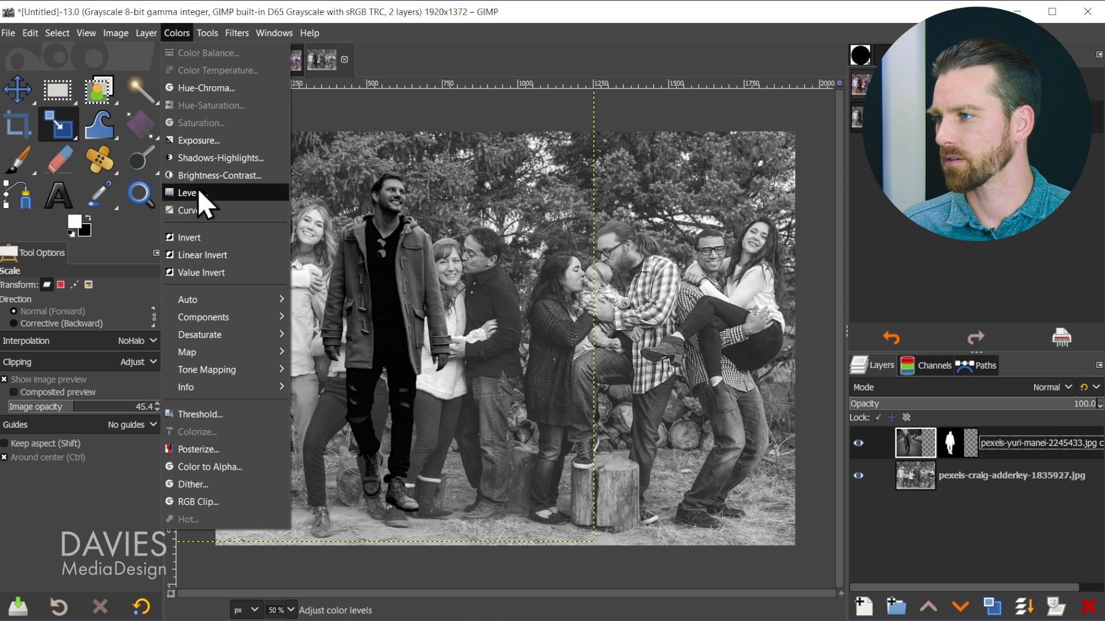
{"action": "left_click", "coordinate": [194, 211]}
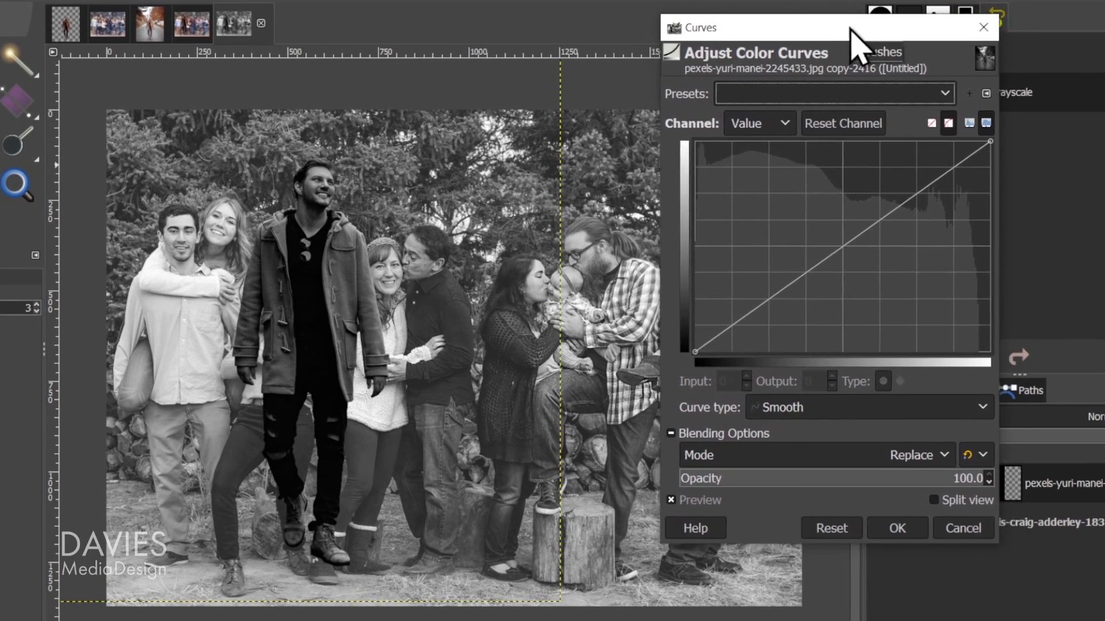
{"action": "left_click_drag", "start_coordinate": [845, 61], "coordinate": [872, 58]}
{"action": "left_click", "coordinate": [991, 148]}
{"action": "mouse_move", "coordinate": [1012, 137]}
{"action": "left_mouse_down"}
{"action": "mouse_move", "coordinate": [990, 153]}
{"action": "mouse_move", "coordinate": [1011, 136]}
{"action": "mouse_move", "coordinate": [1001, 146]}
{"action": "left_mouse_up"}
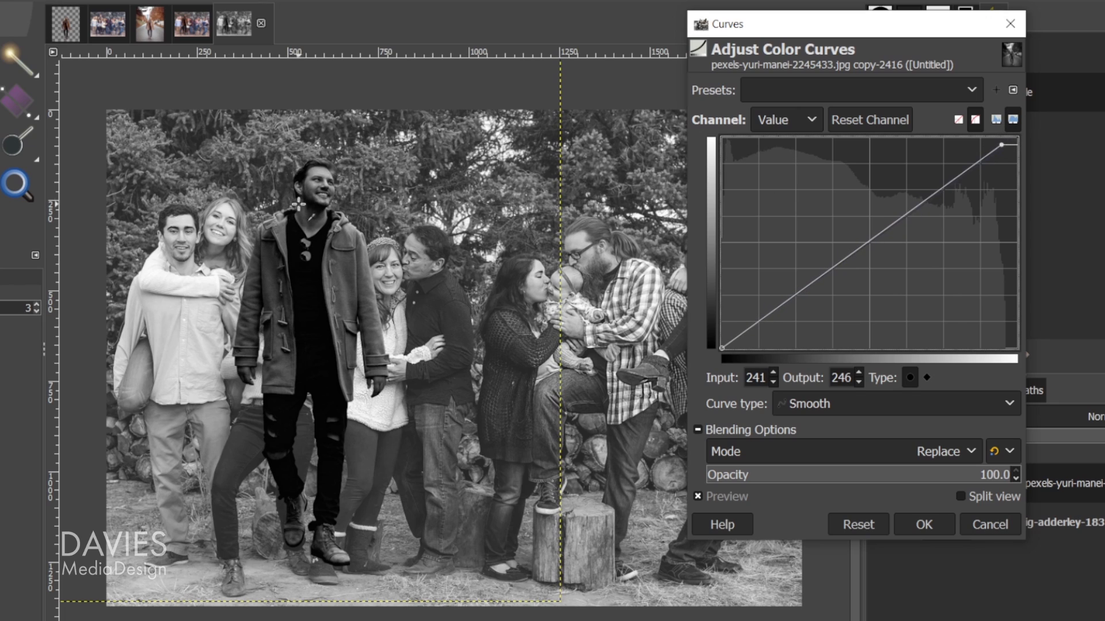
{"action": "left_click_drag", "start_coordinate": [1001, 146], "coordinate": [1000, 145]}
{"action": "left_click_drag", "start_coordinate": [933, 203], "coordinate": [946, 166]}
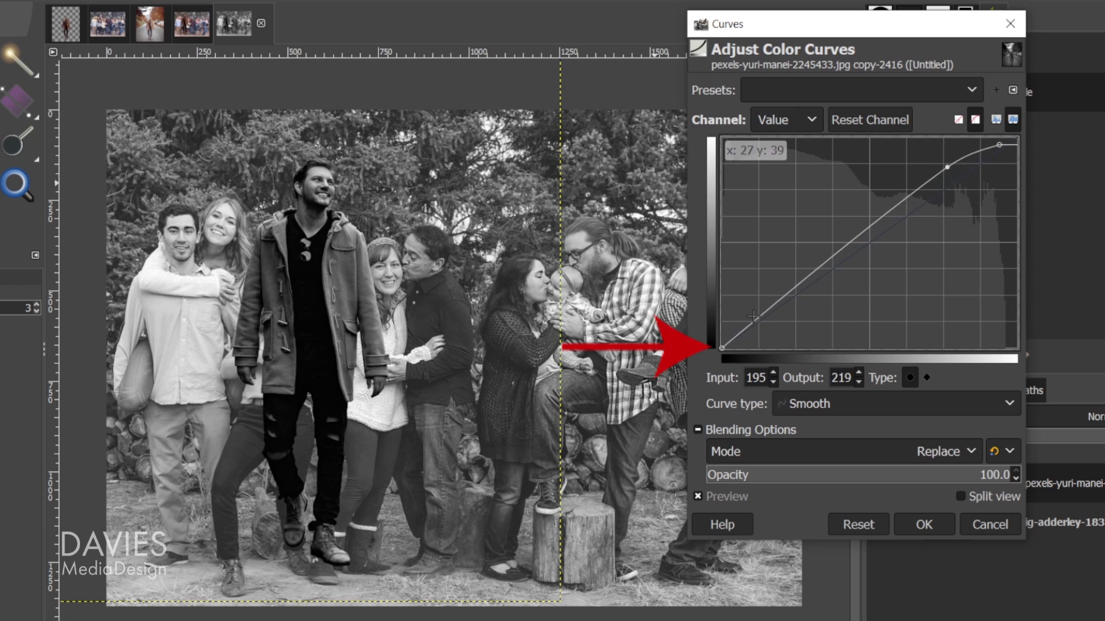
Lift the man's blacks to an output of 39 and brighten his shadows with a curve point at input 70, output 115.
{"action": "left_click_drag", "start_coordinate": [722, 348], "coordinate": [716, 324]}
{"action": "left_click_drag", "start_coordinate": [714, 322], "coordinate": [715, 317]}
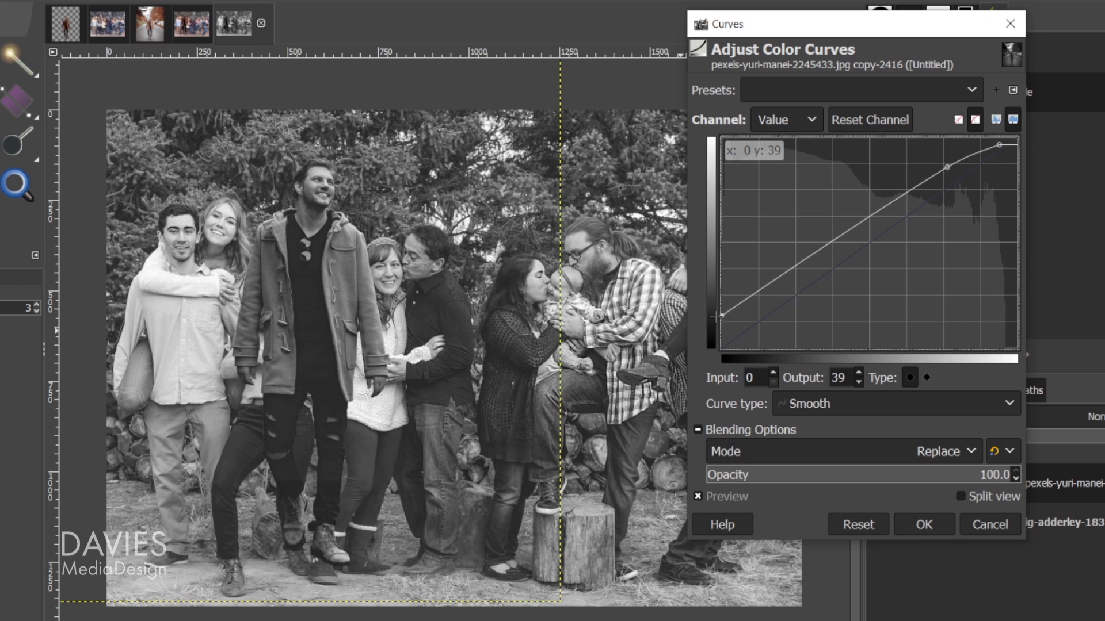
{"action": "left_click", "coordinate": [805, 261]}
{"action": "left_click_drag", "start_coordinate": [804, 261], "coordinate": [802, 254]}
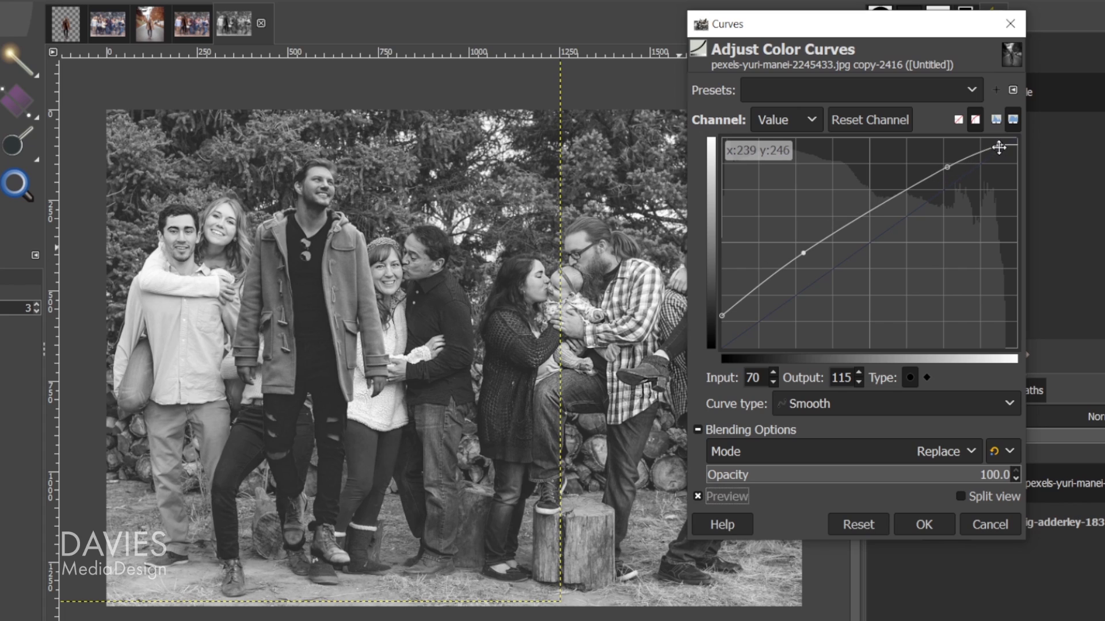
Refine the upper highlight points, setting the lower of them to 197→216, compare before and after, and apply the curve.
{"action": "mouse_move", "coordinate": [999, 146]}
{"action": "left_mouse_down"}
{"action": "mouse_move", "coordinate": [999, 166]}
{"action": "mouse_move", "coordinate": [998, 142]}
{"action": "left_mouse_up"}
{"action": "left_click_drag", "start_coordinate": [947, 168], "coordinate": [949, 171]}
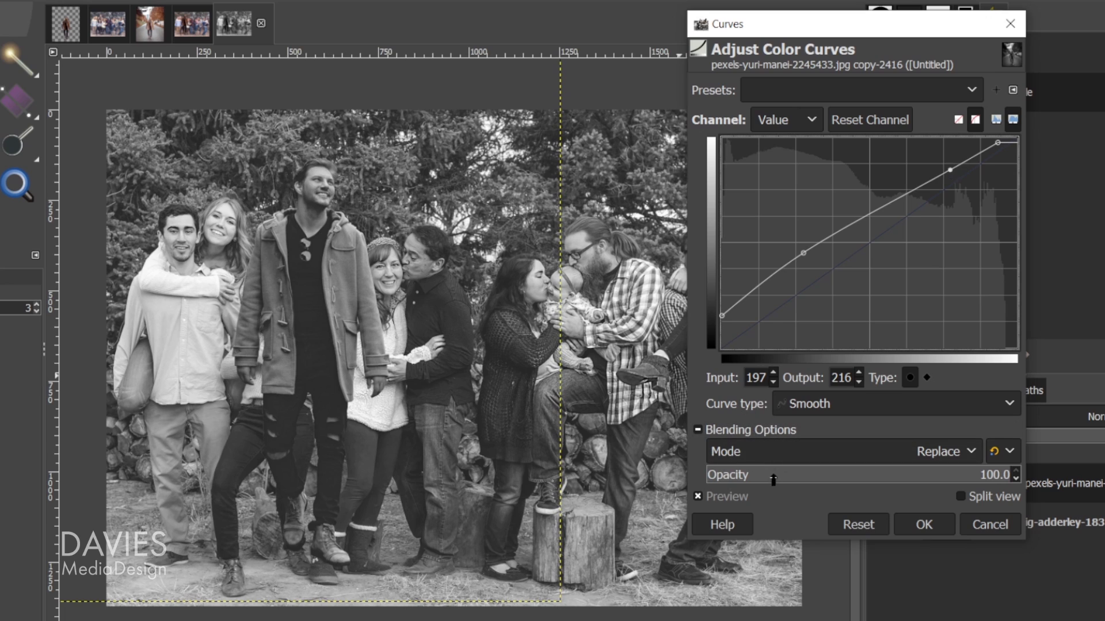
{"action": "left_click", "coordinate": [748, 499]}
{"action": "left_click", "coordinate": [748, 498]}
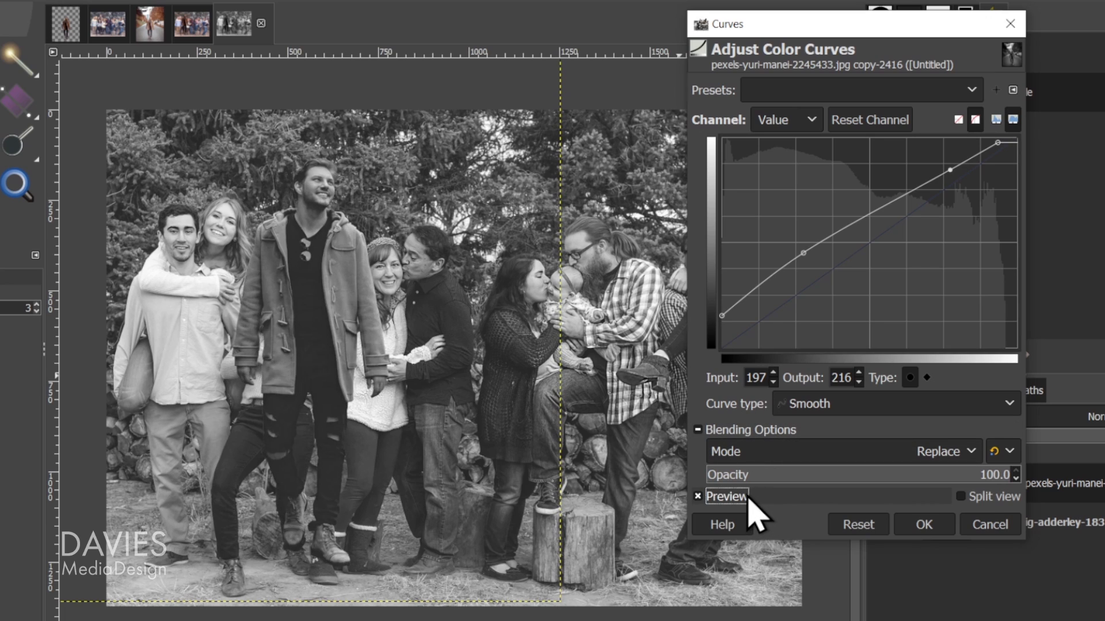
{"action": "left_click", "coordinate": [928, 524]}
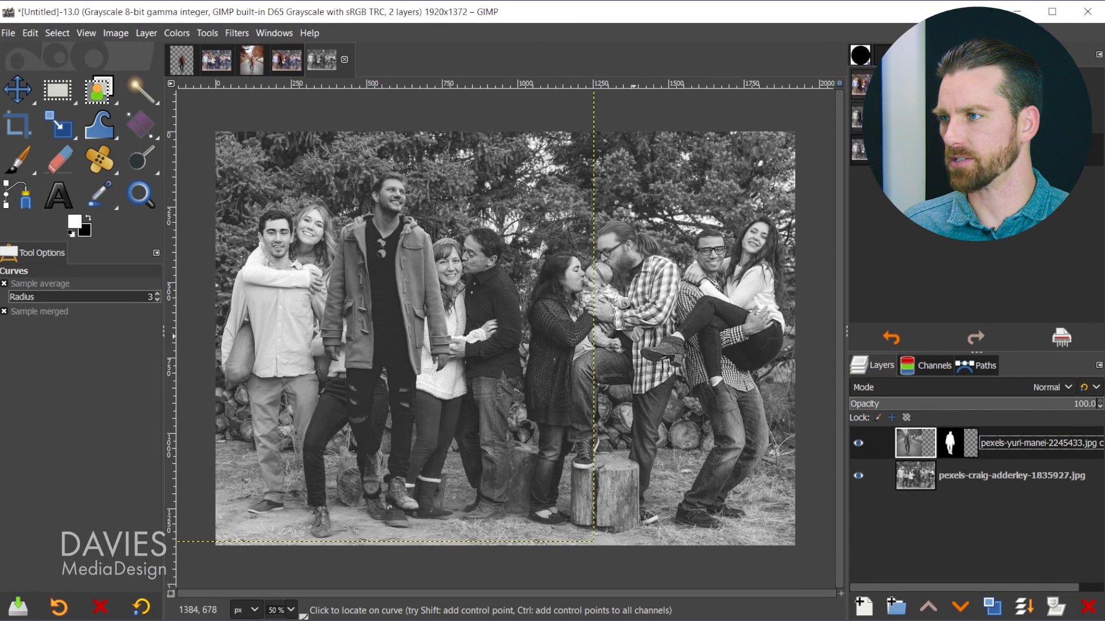
Switch to the color composite and repeat the same Curves adjustment on the man's layer.
{"action": "left_click", "coordinate": [284, 61]}
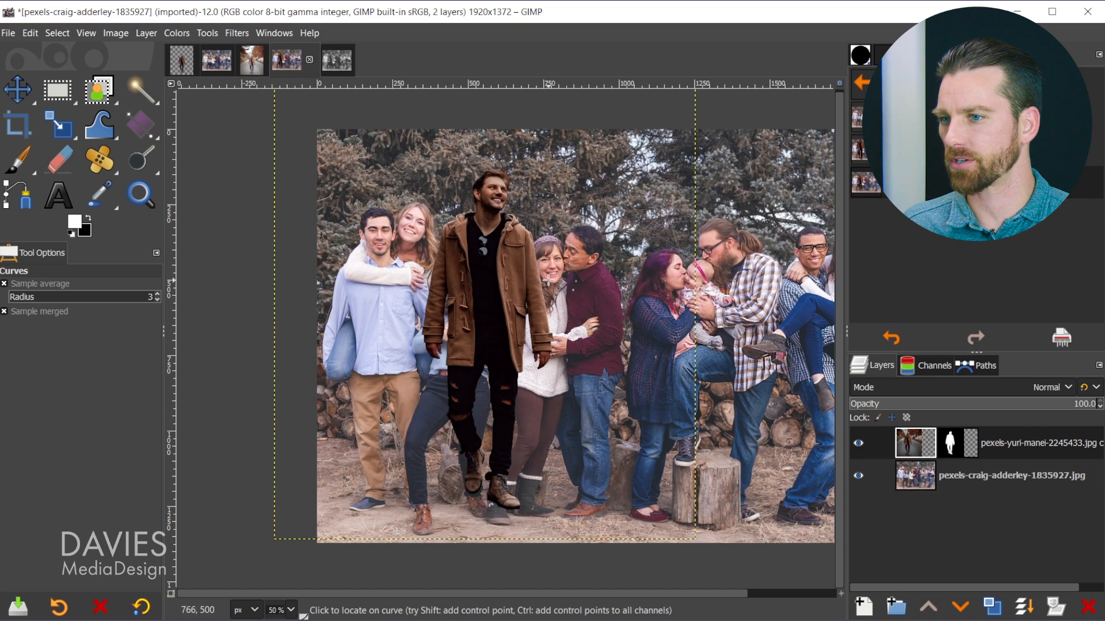
{"action": "left_click", "coordinate": [920, 444]}
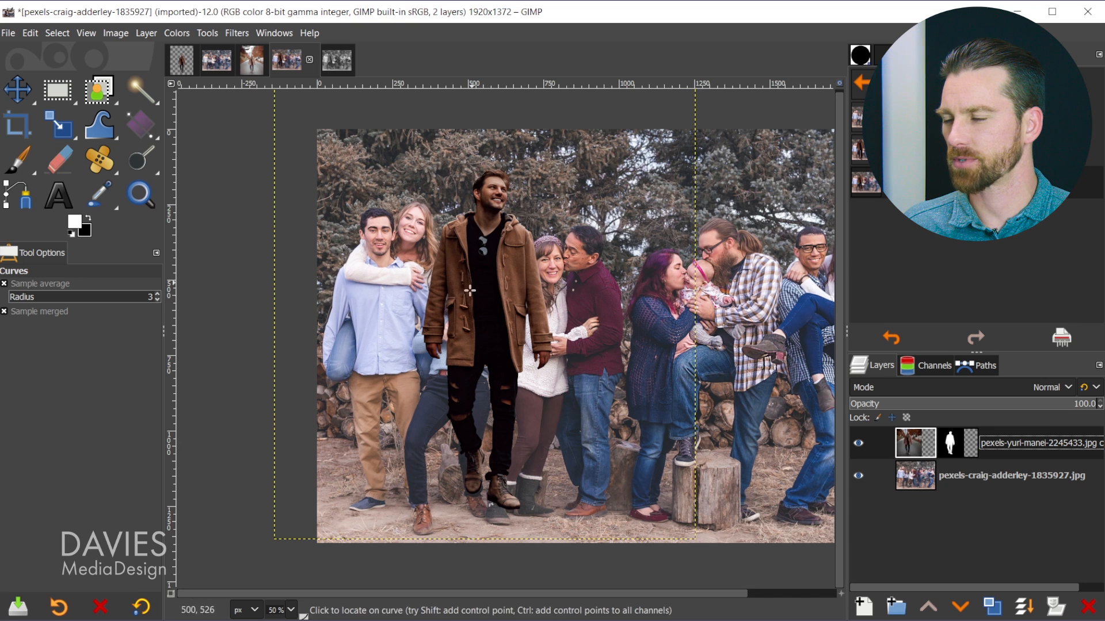
{"action": "key", "text": "ctrl+f"}
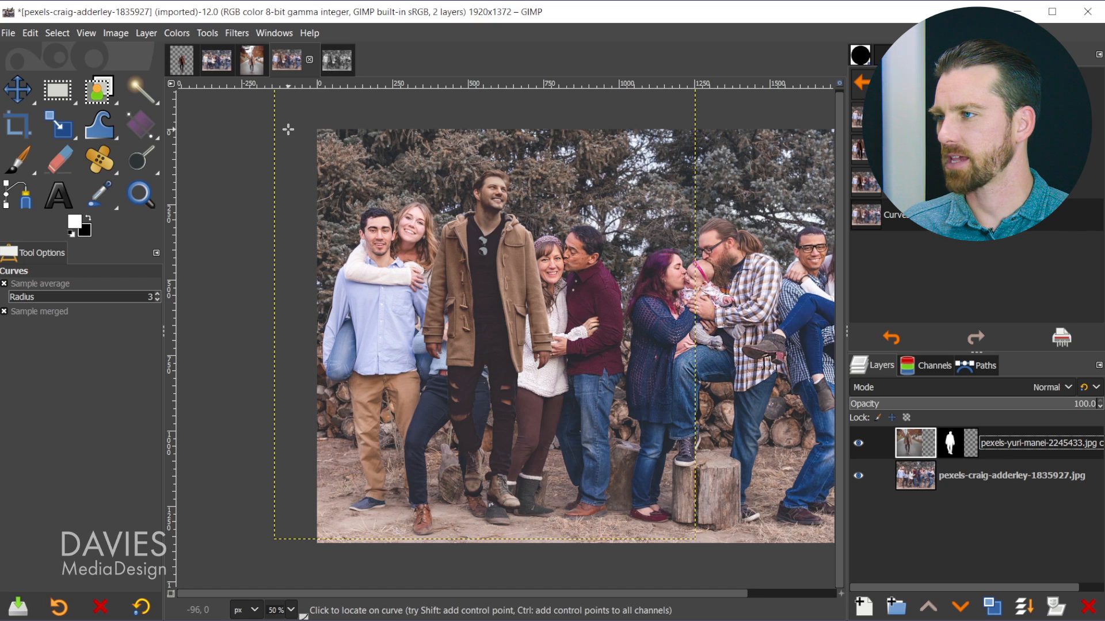
{"action": "left_click", "coordinate": [237, 33]}
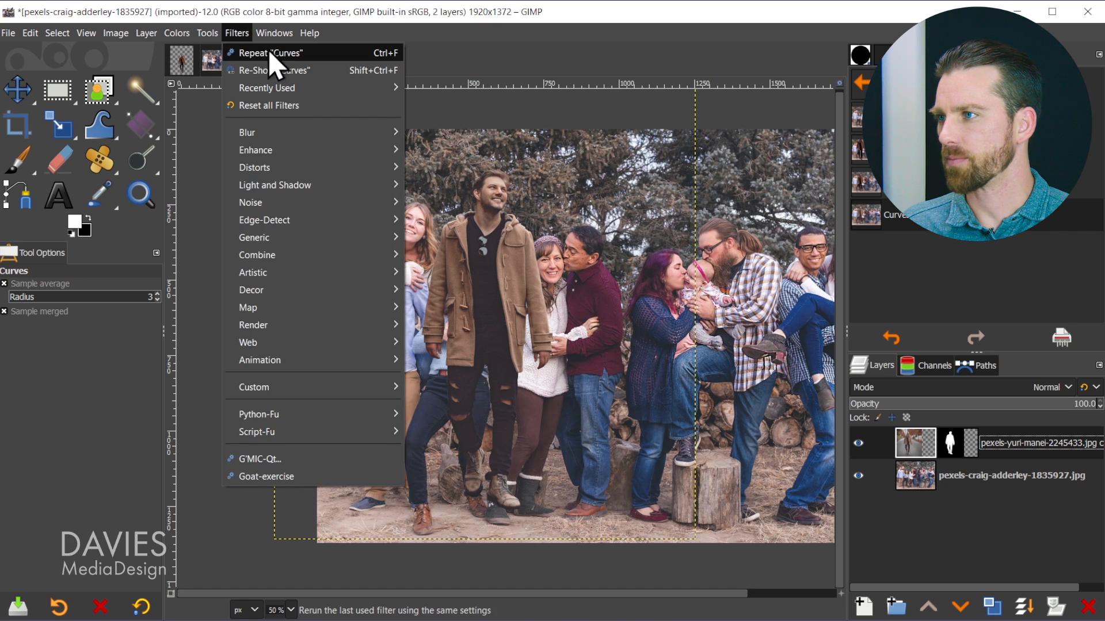
{"action": "left_click", "coordinate": [260, 50]}
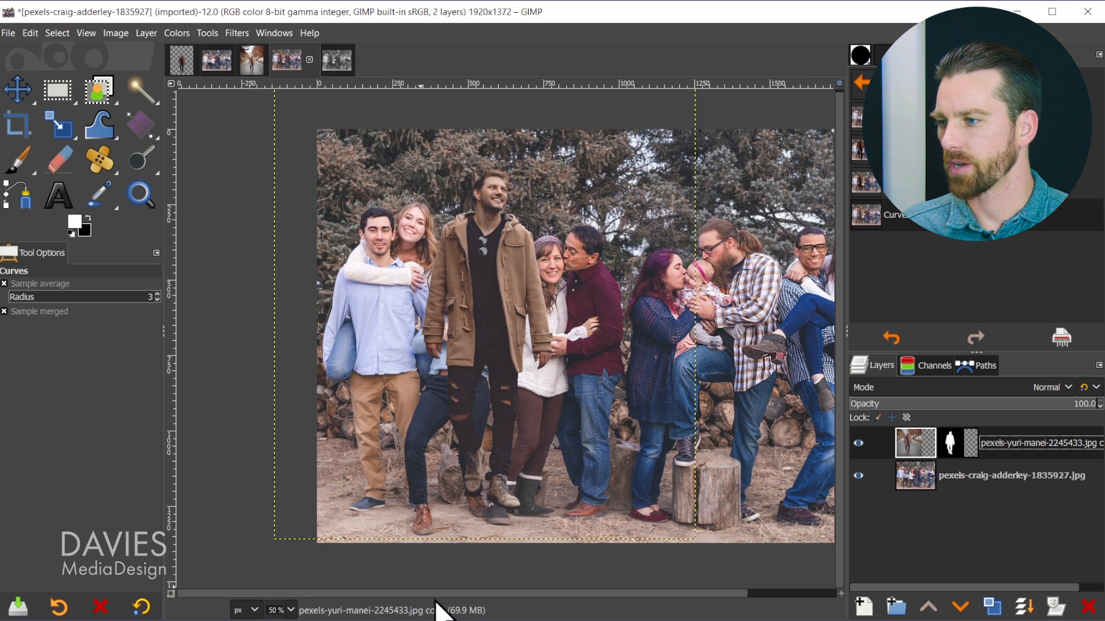
{"action": "scroll", "coordinate": [517, 426], "scroll_direction": "right", "scroll_amount": 5}
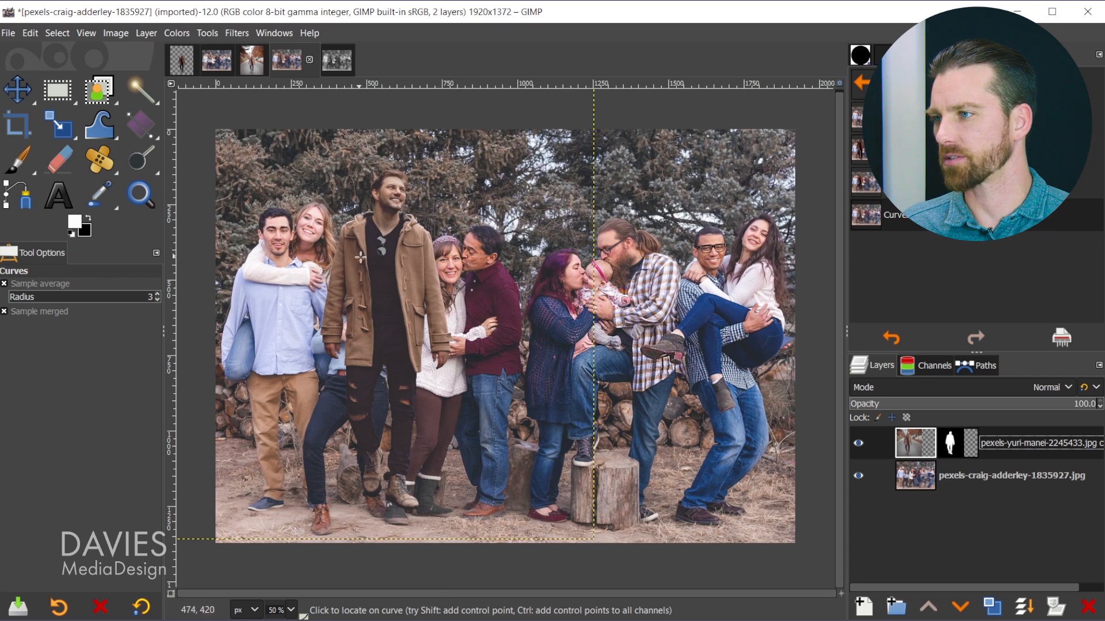
Start a Levels adjustment on the man's layer, set the red channel's white input to 249 and gamma to 0.91, and compare before and after.
{"action": "left_click", "coordinate": [176, 33]}
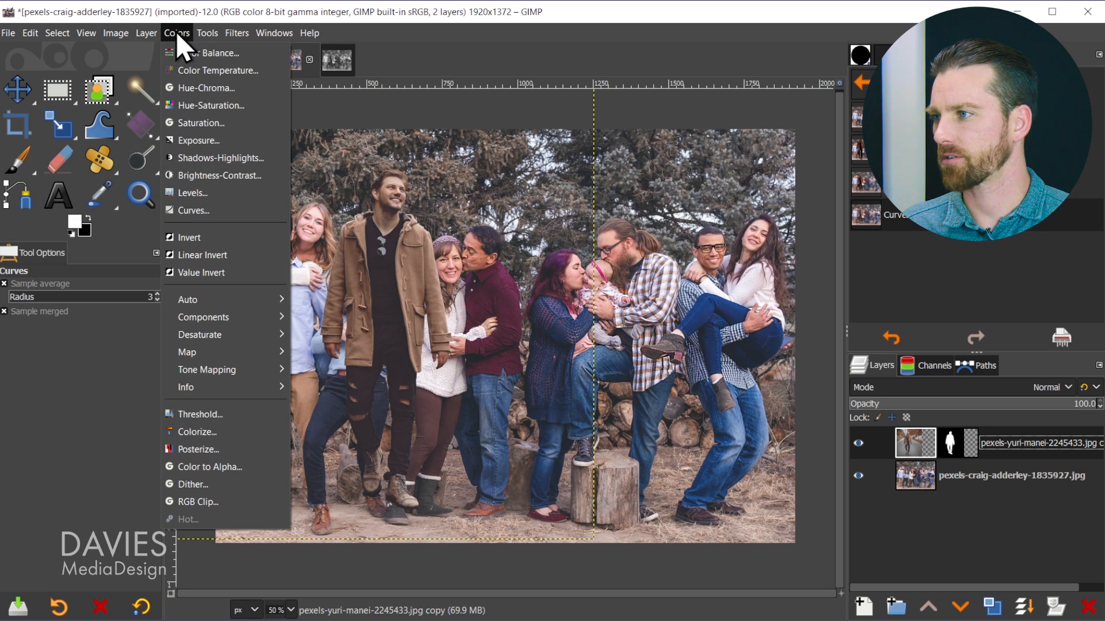
{"action": "left_click", "coordinate": [195, 192]}
{"action": "left_click_drag", "start_coordinate": [695, 54], "coordinate": [709, 47]}
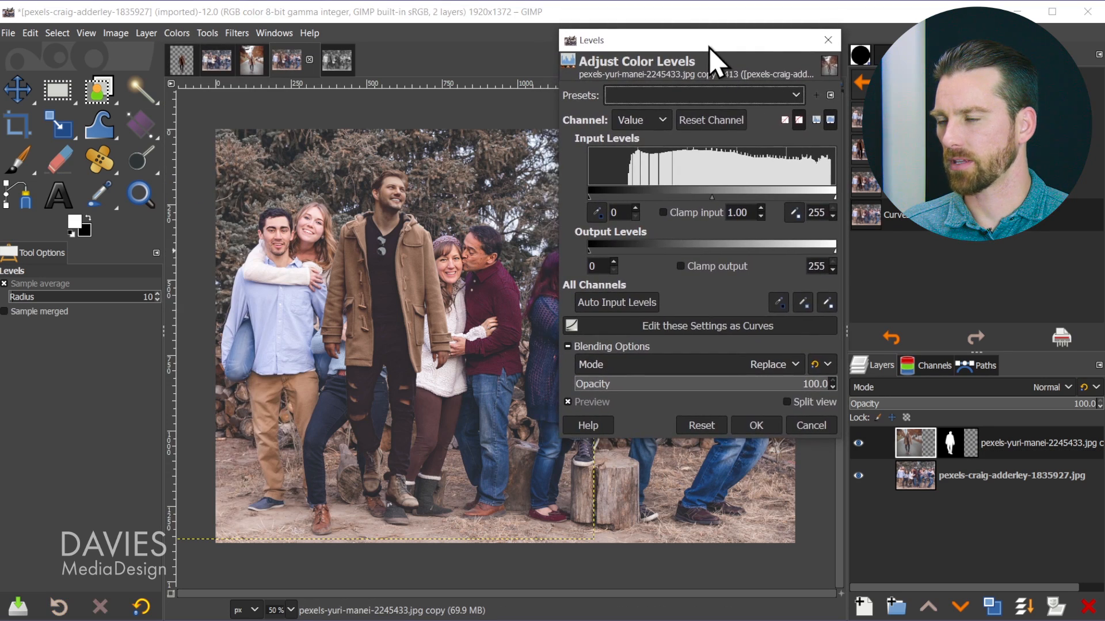
{"action": "left_click", "coordinate": [643, 121]}
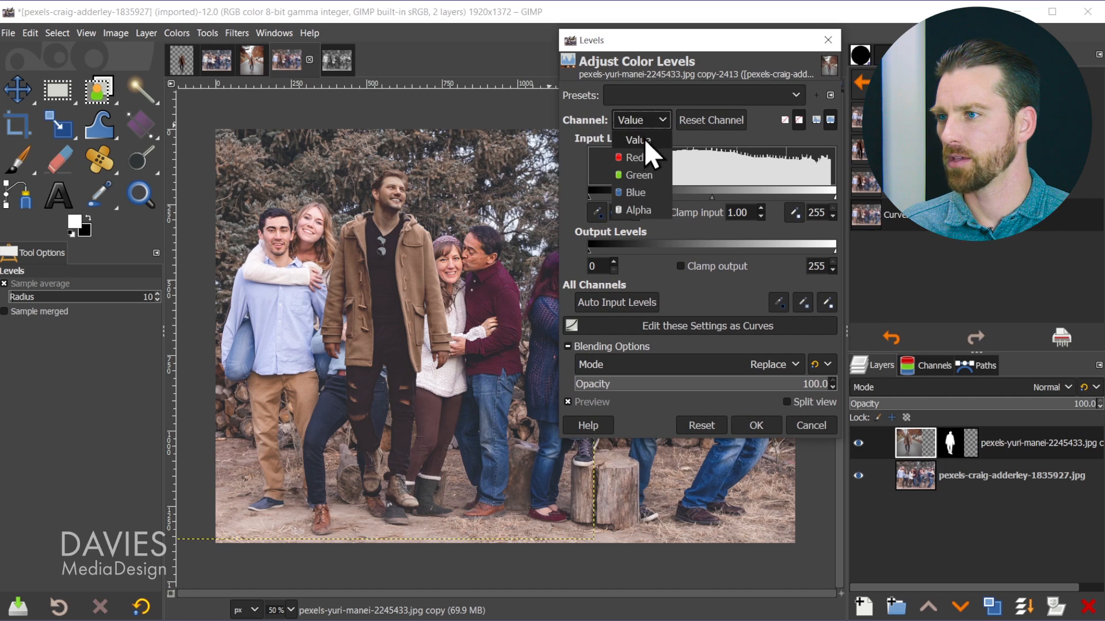
{"action": "left_click", "coordinate": [636, 157]}
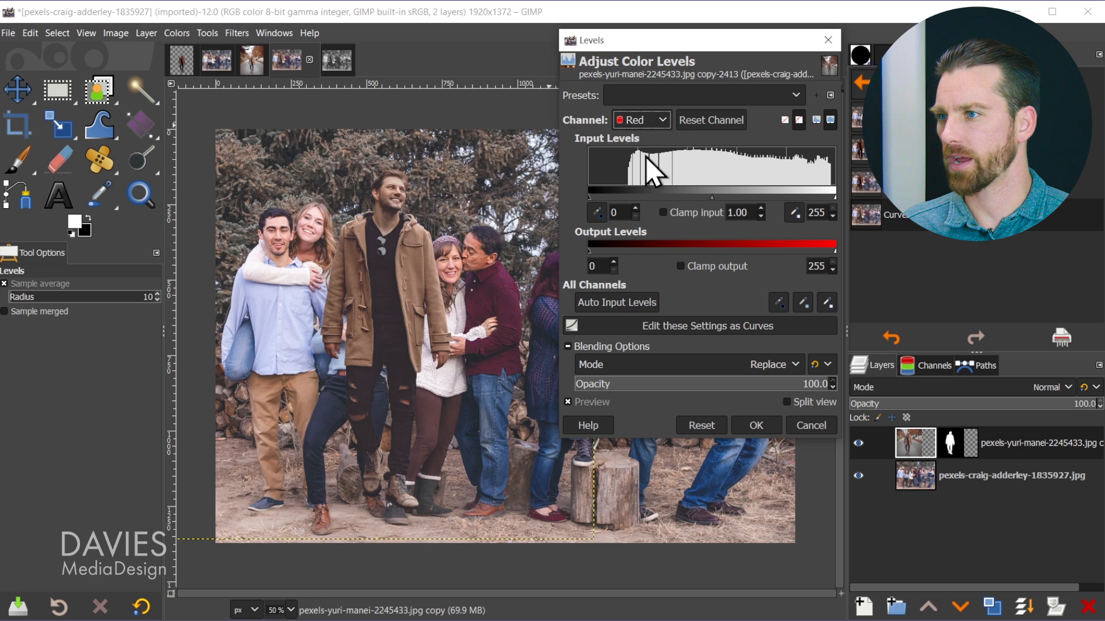
{"action": "mouse_move", "coordinate": [589, 197]}
{"action": "left_mouse_down"}
{"action": "mouse_move", "coordinate": [600, 197]}
{"action": "mouse_move", "coordinate": [588, 198]}
{"action": "left_mouse_up"}
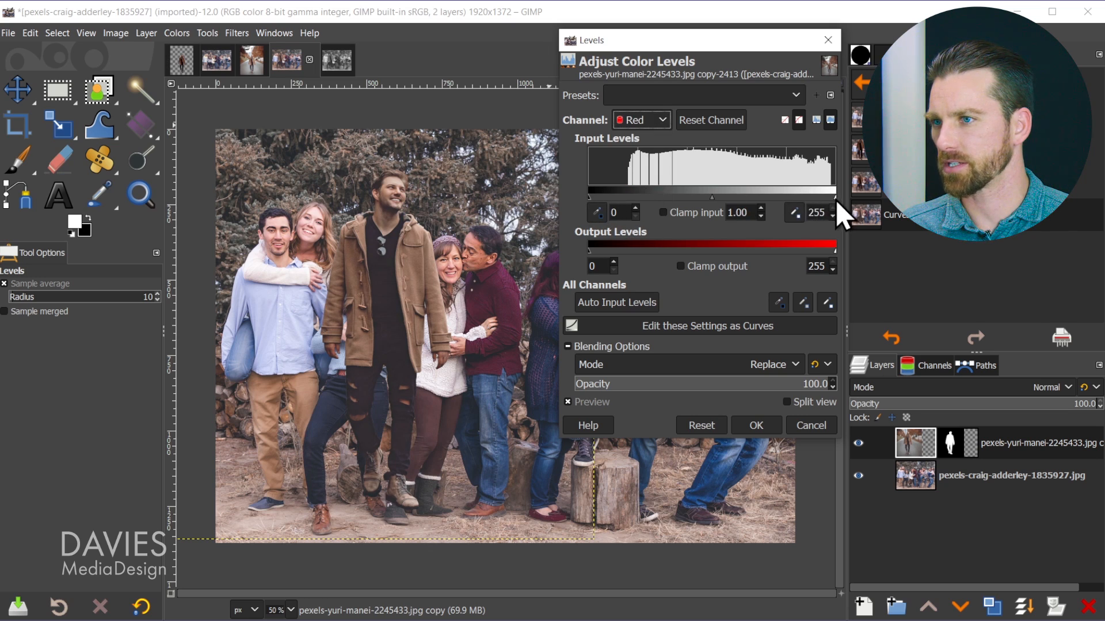
{"action": "left_click_drag", "start_coordinate": [829, 198], "coordinate": [830, 198]}
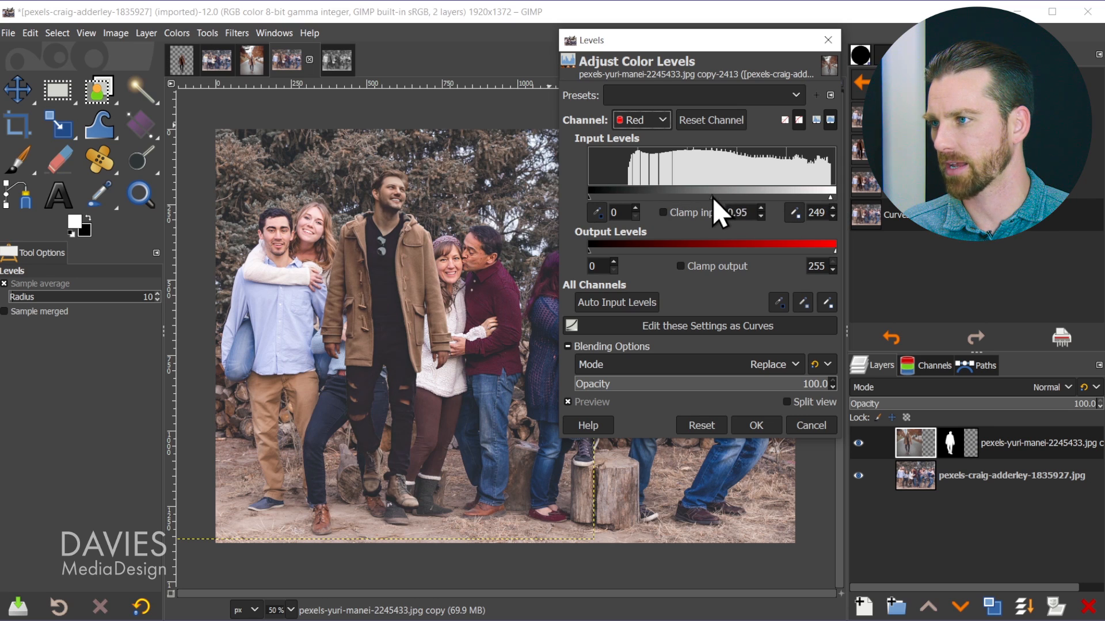
{"action": "left_click", "coordinate": [603, 404]}
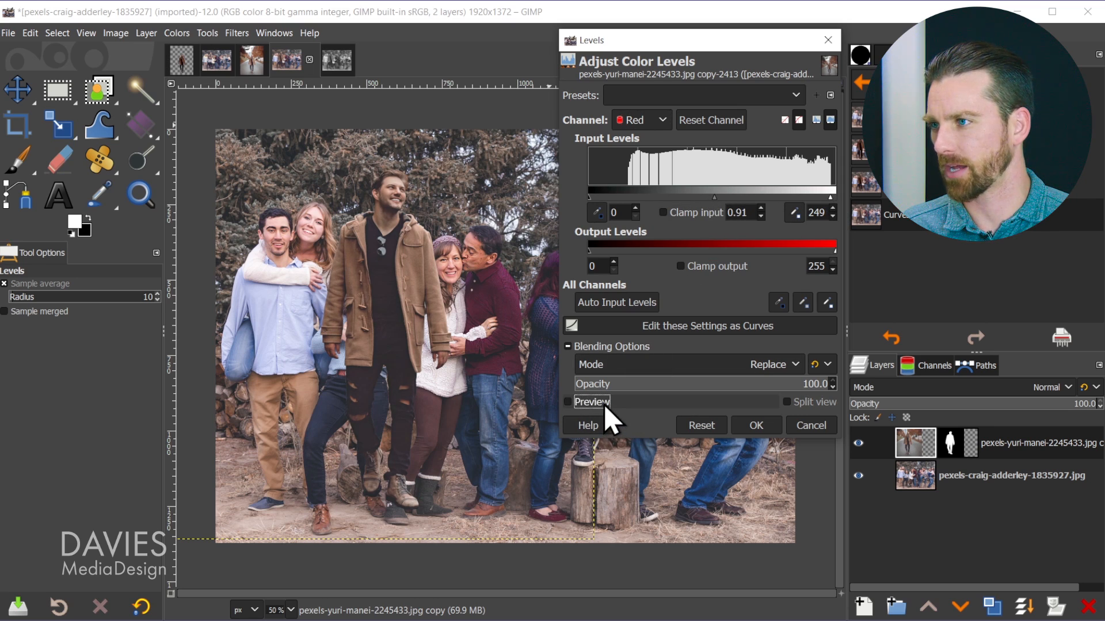
{"action": "left_click", "coordinate": [603, 404]}
Set the green channel's black input to 10 and gamma to 1.02, and compare before and after.
{"action": "left_click", "coordinate": [655, 119]}
{"action": "left_click", "coordinate": [641, 176]}
{"action": "left_click_drag", "start_coordinate": [834, 196], "coordinate": [828, 197]}
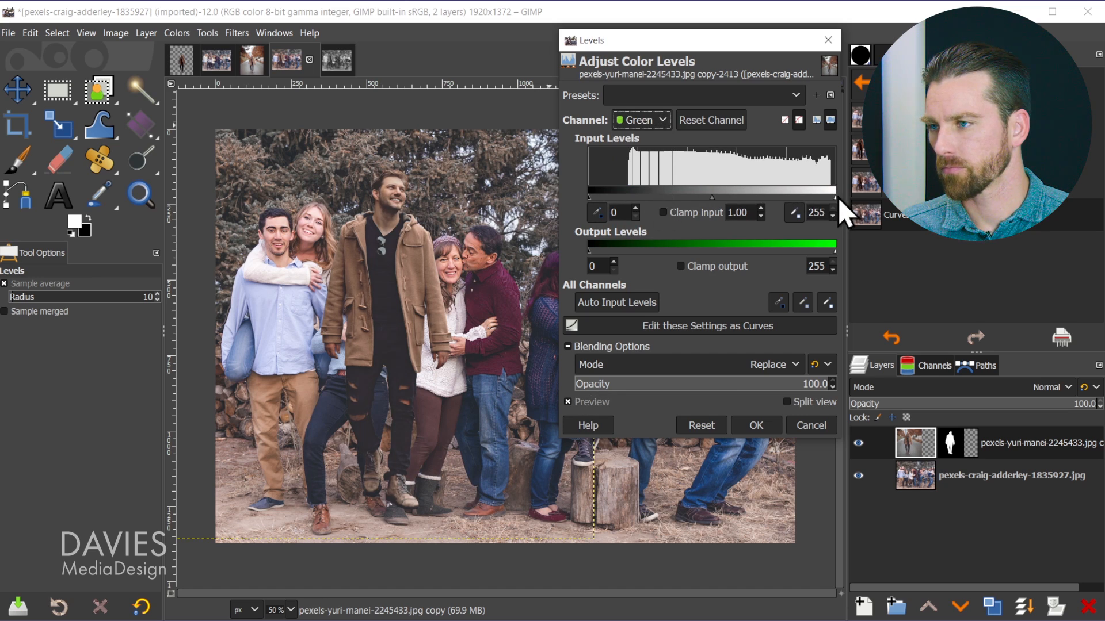
{"action": "left_click_drag", "start_coordinate": [589, 196], "coordinate": [598, 194]}
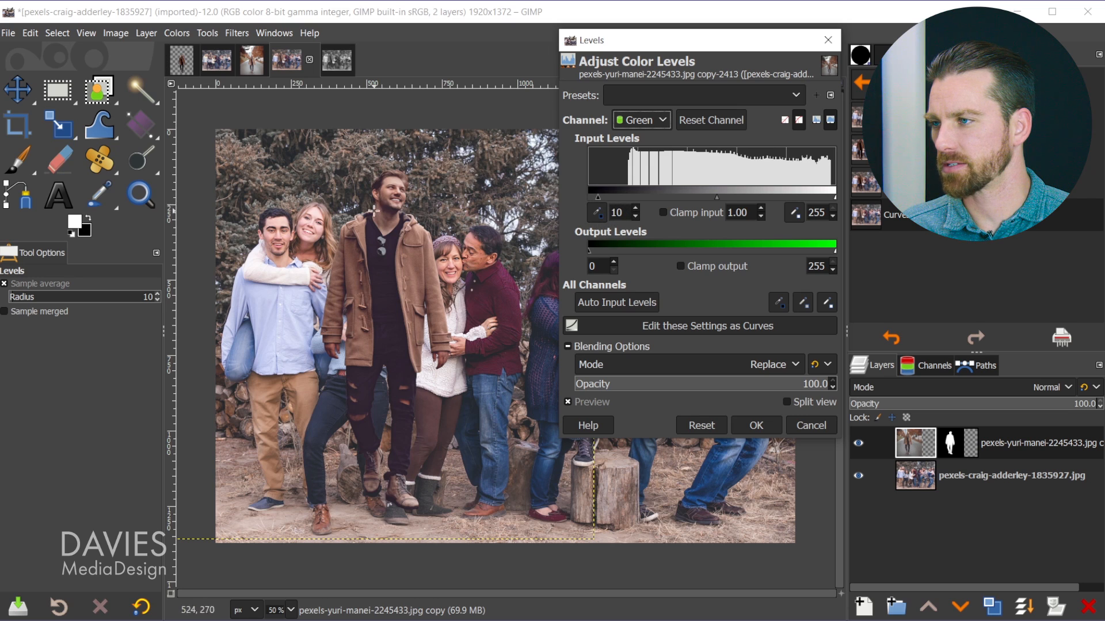
{"action": "left_click_drag", "start_coordinate": [720, 199], "coordinate": [715, 199]}
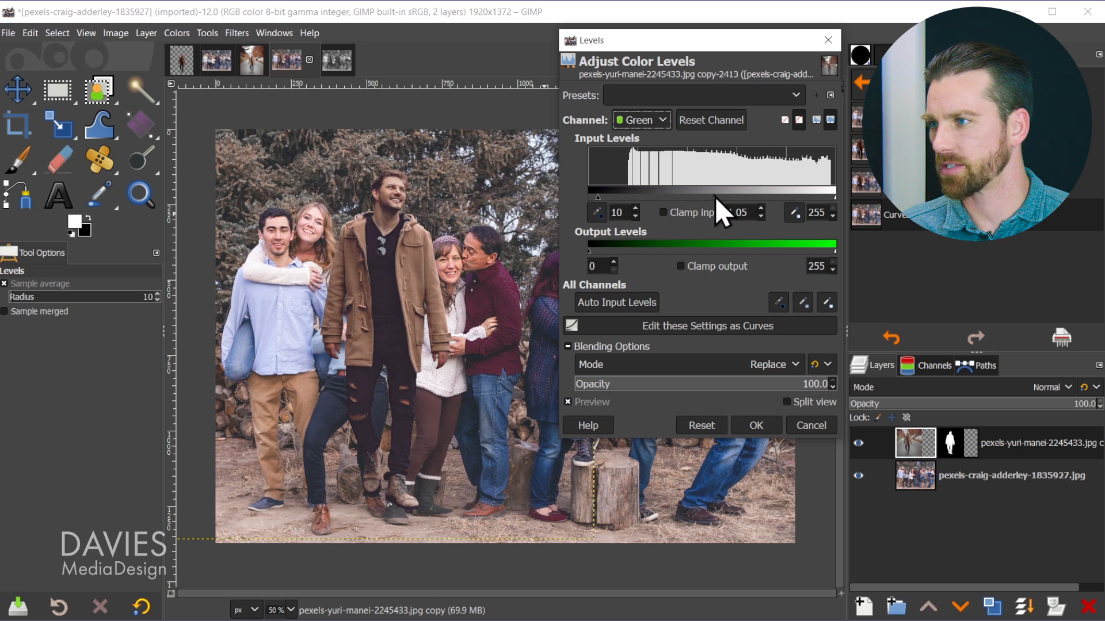
{"action": "left_click", "coordinate": [599, 403]}
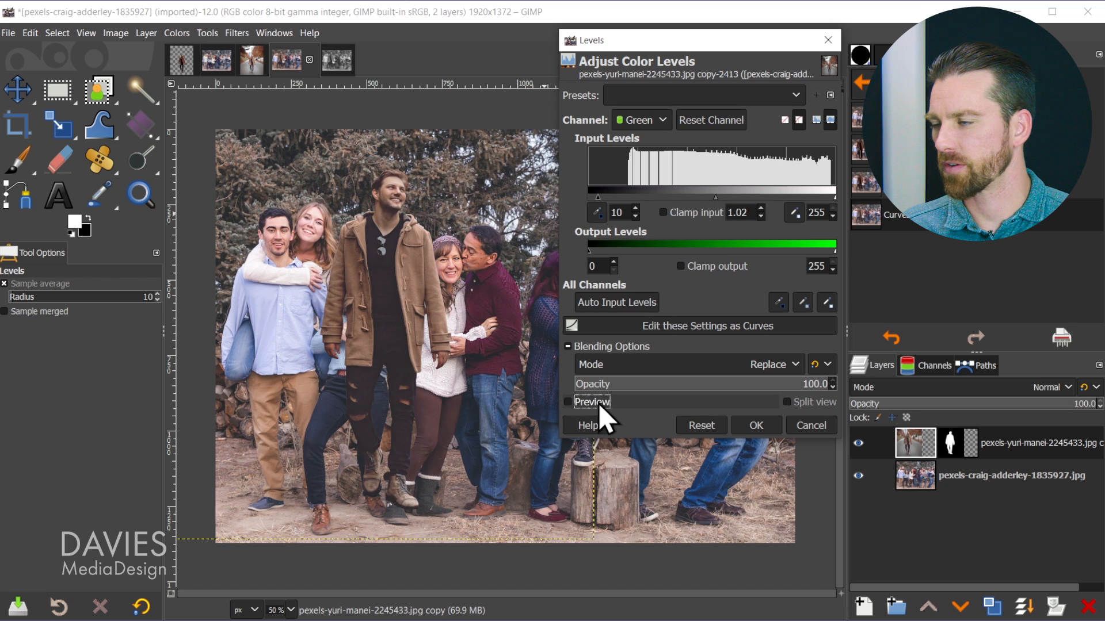
{"action": "left_click", "coordinate": [599, 403]}
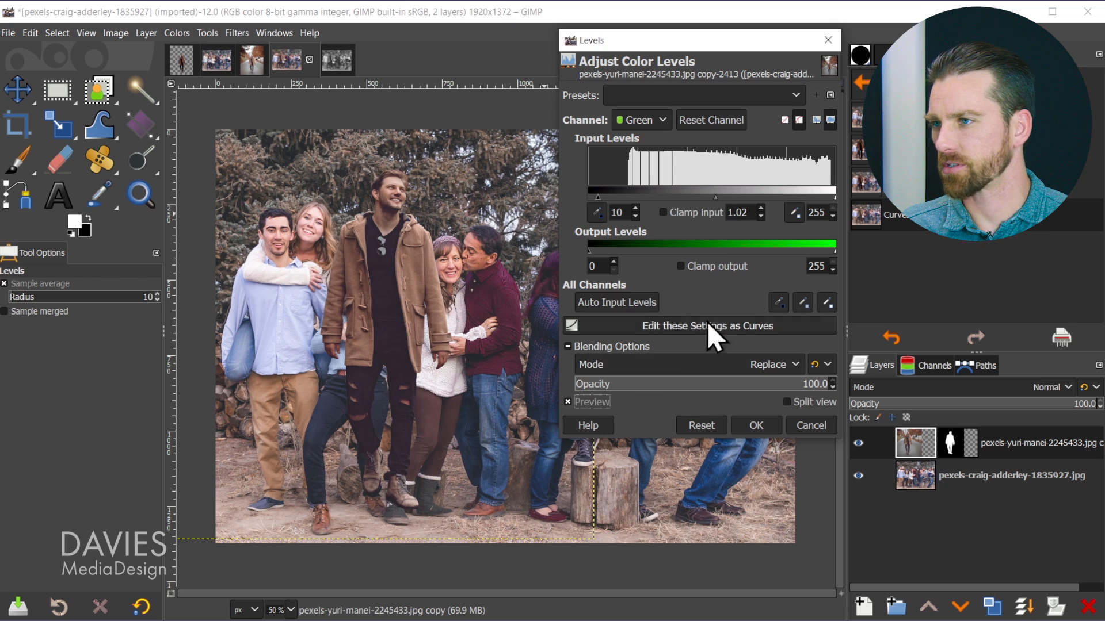
In the blue channel, set the input range to 6–244 and the output range to about 4–246.
{"action": "left_click", "coordinate": [653, 120]}
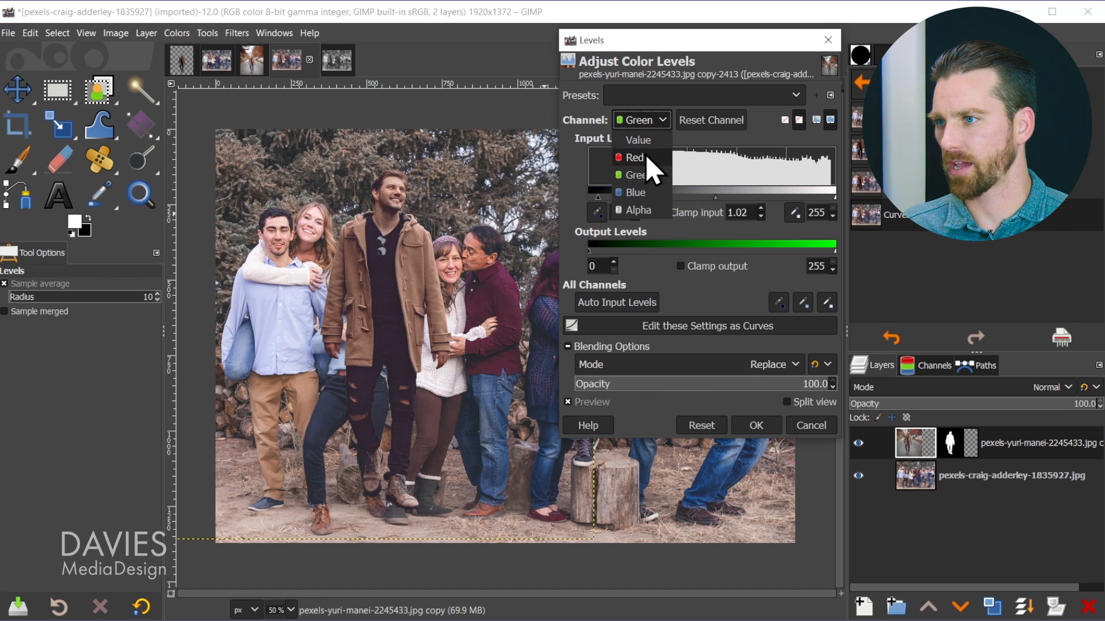
{"action": "left_click", "coordinate": [640, 193]}
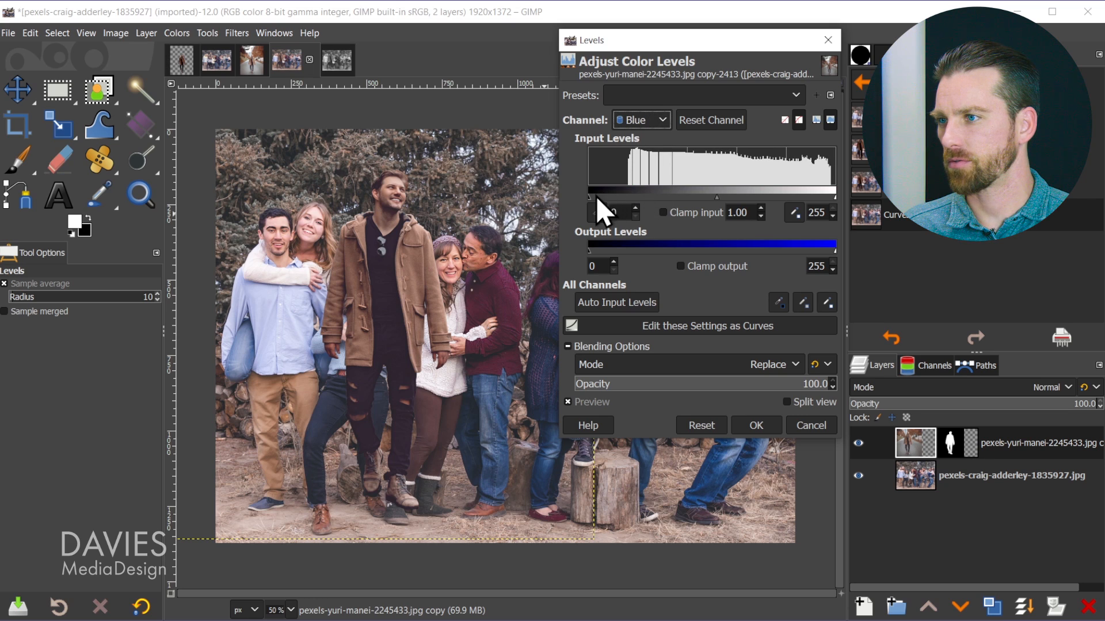
{"action": "left_click_drag", "start_coordinate": [598, 198], "coordinate": [593, 199]}
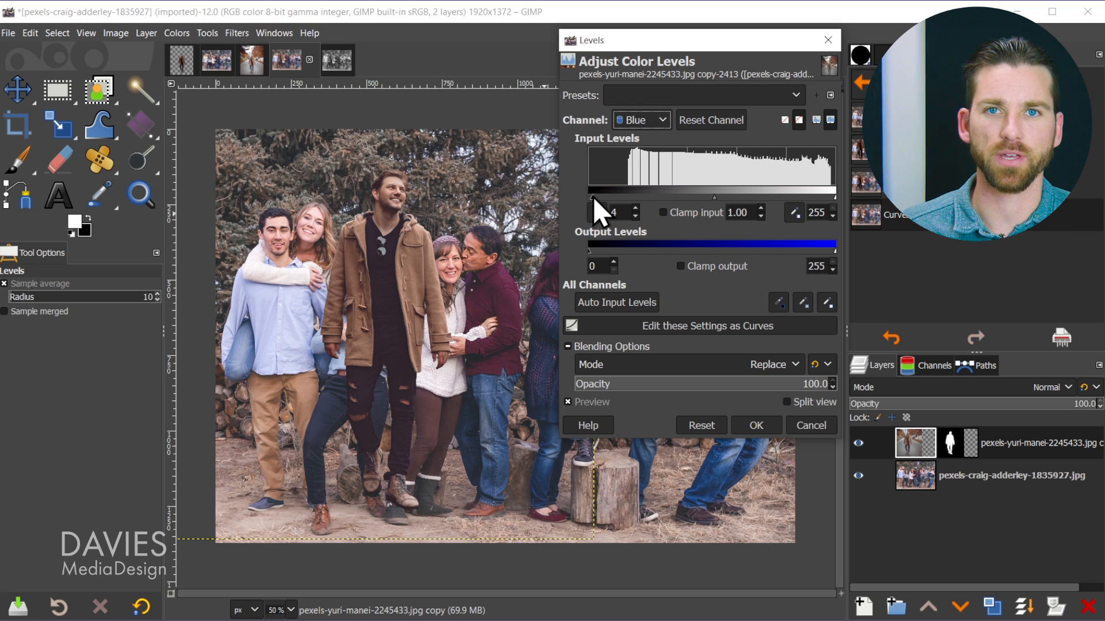
{"action": "left_click_drag", "start_coordinate": [594, 198], "coordinate": [595, 198]}
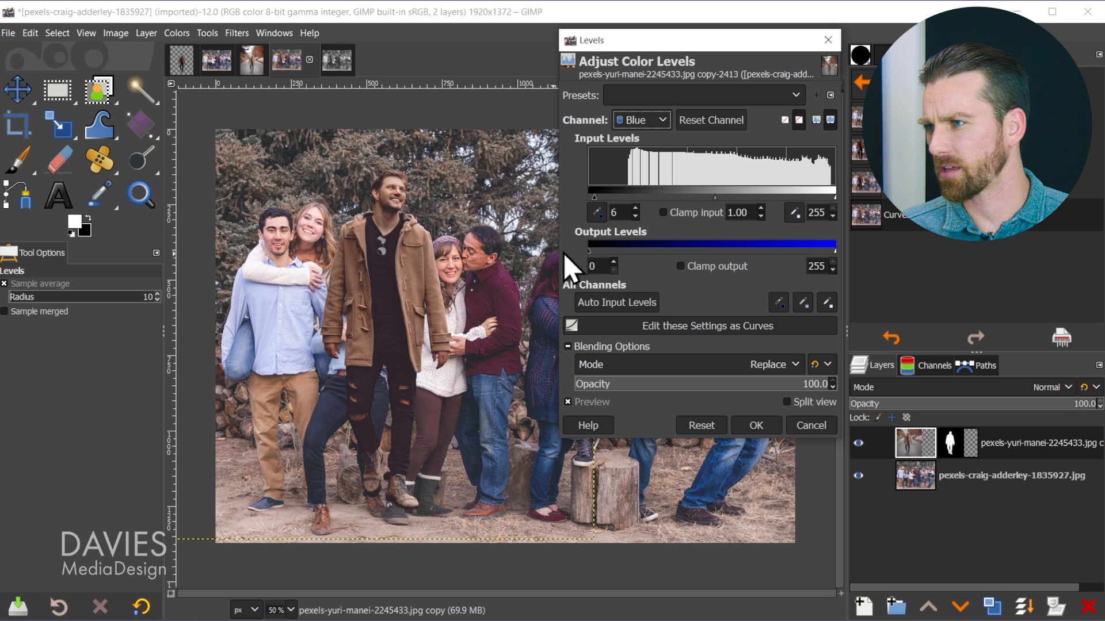
{"action": "left_click_drag", "start_coordinate": [834, 198], "coordinate": [827, 200]}
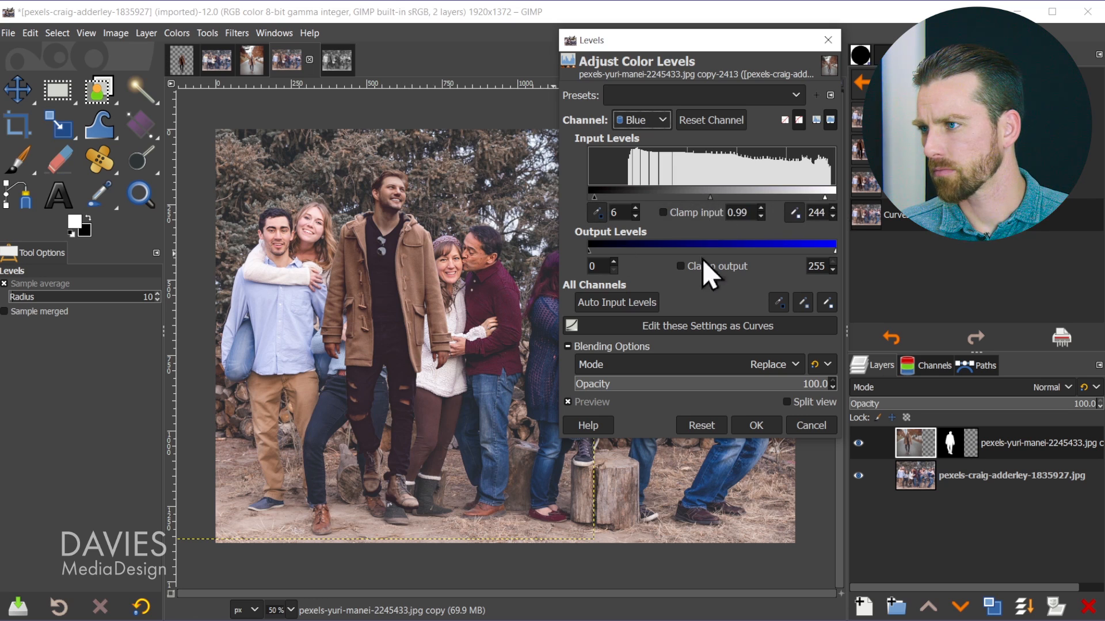
{"action": "mouse_move", "coordinate": [589, 252]}
{"action": "left_mouse_down"}
{"action": "mouse_move", "coordinate": [603, 251]}
{"action": "mouse_move", "coordinate": [589, 252]}
{"action": "left_mouse_up"}
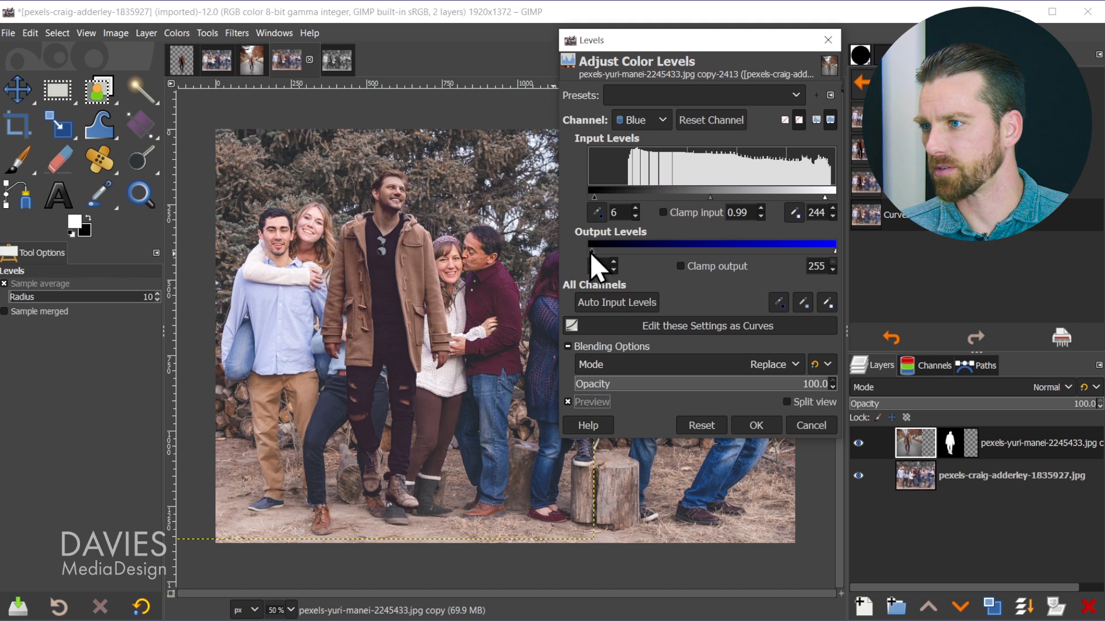
{"action": "left_click_drag", "start_coordinate": [835, 251], "coordinate": [821, 251]}
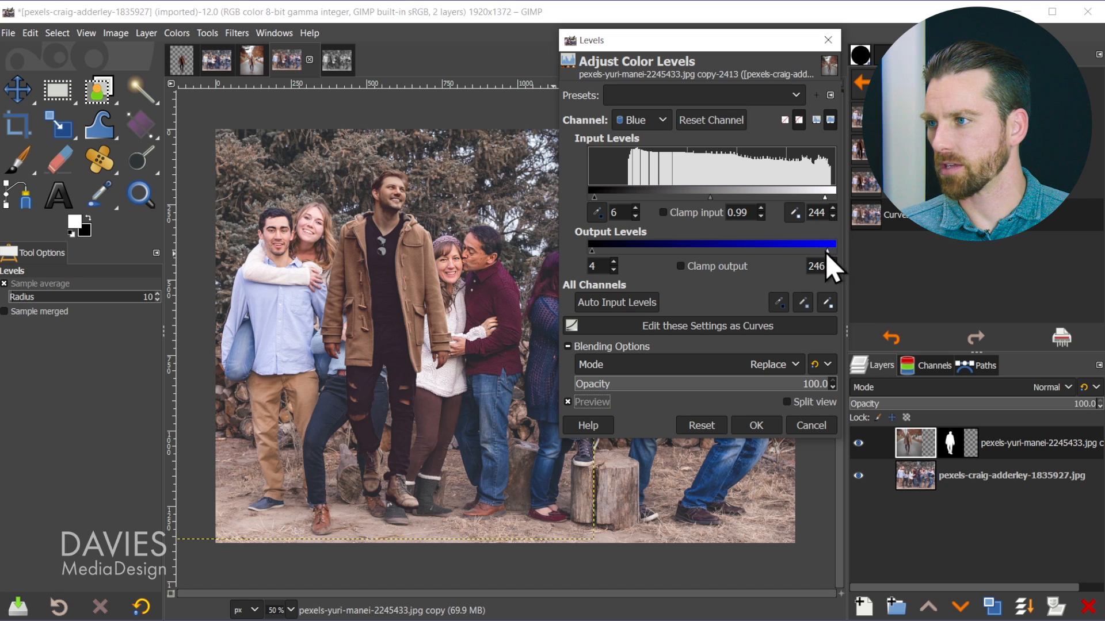
Set the blue channel's white output to 248, try a brighter overall gamma, return it to 1.00, and apply the Levels adjustment.
{"action": "left_click_drag", "start_coordinate": [820, 251], "coordinate": [830, 253]}
{"action": "left_click", "coordinate": [657, 122]}
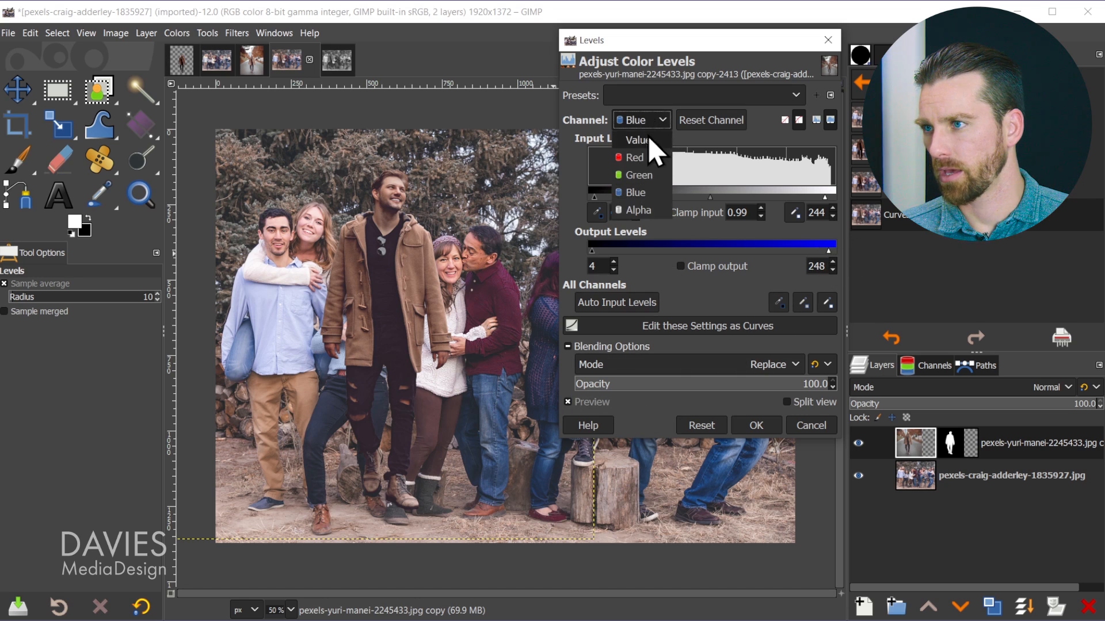
{"action": "left_click", "coordinate": [655, 142]}
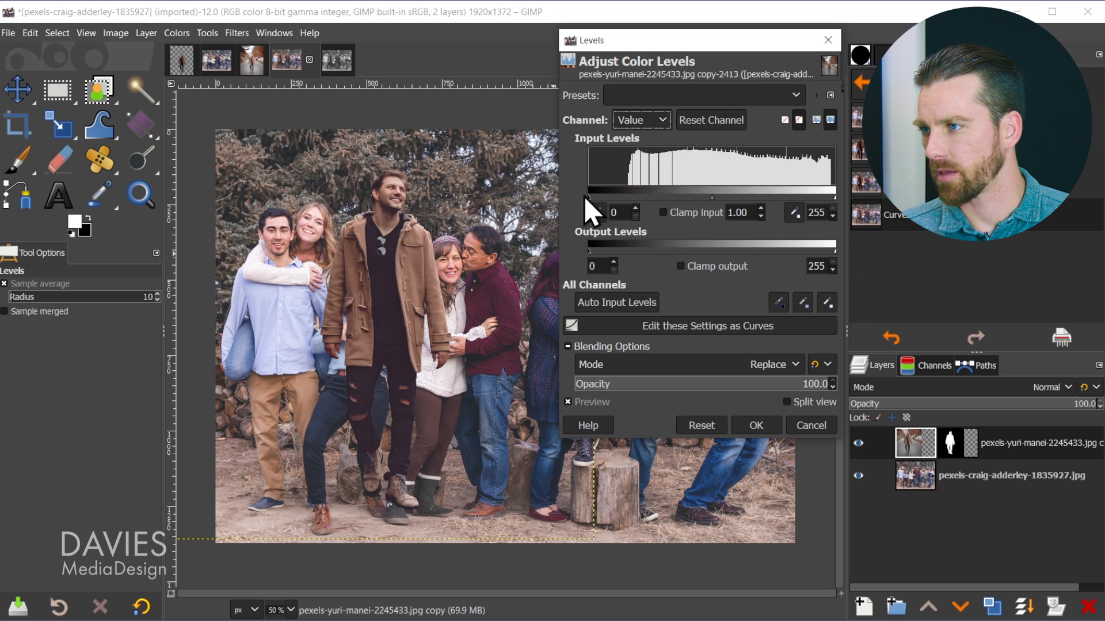
{"action": "left_click_drag", "start_coordinate": [715, 196], "coordinate": [711, 199]}
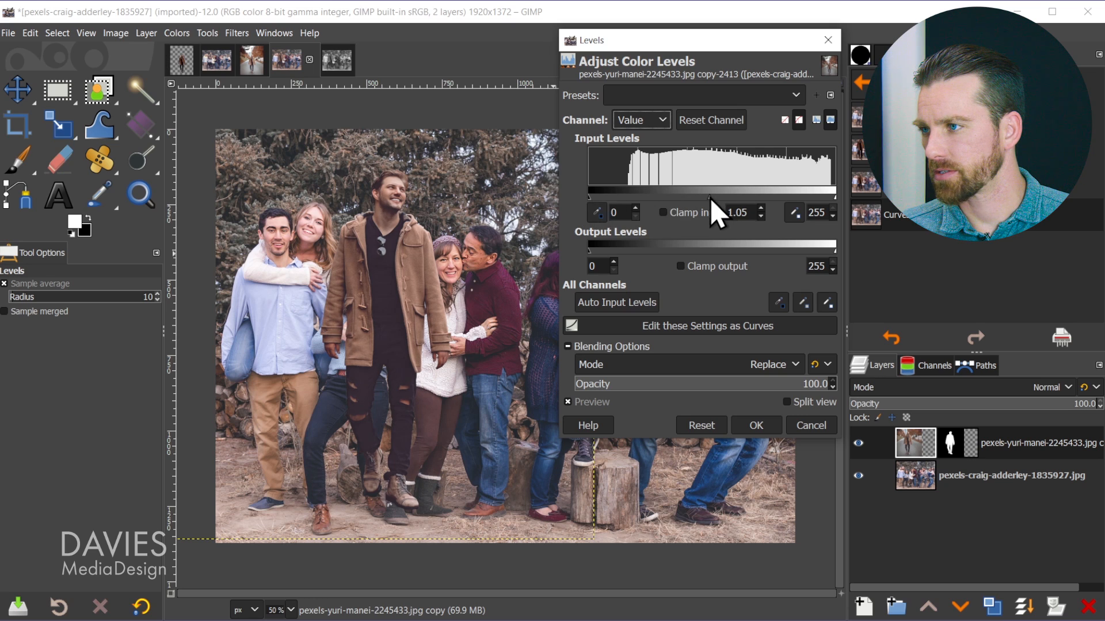
{"action": "left_click", "coordinate": [761, 216]}
{"action": "left_click", "coordinate": [761, 218]}
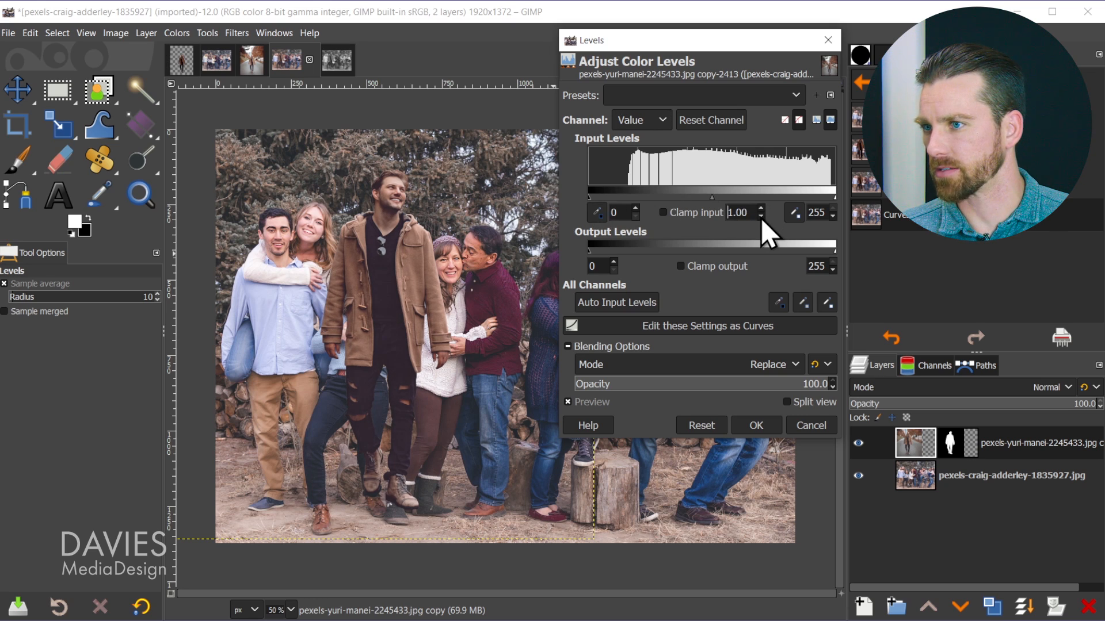
{"action": "left_click", "coordinate": [756, 425]}
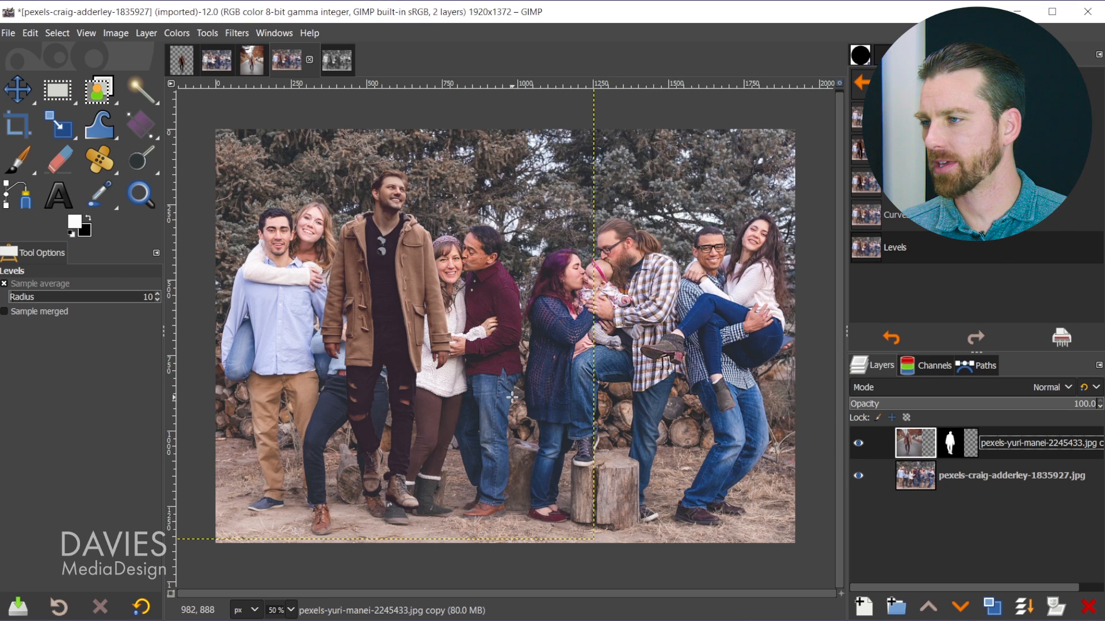
Start a Hue-Saturation adjustment on the man's layer with master saturation 14.8 and lightness 2.5.
{"action": "left_click", "coordinate": [180, 35]}
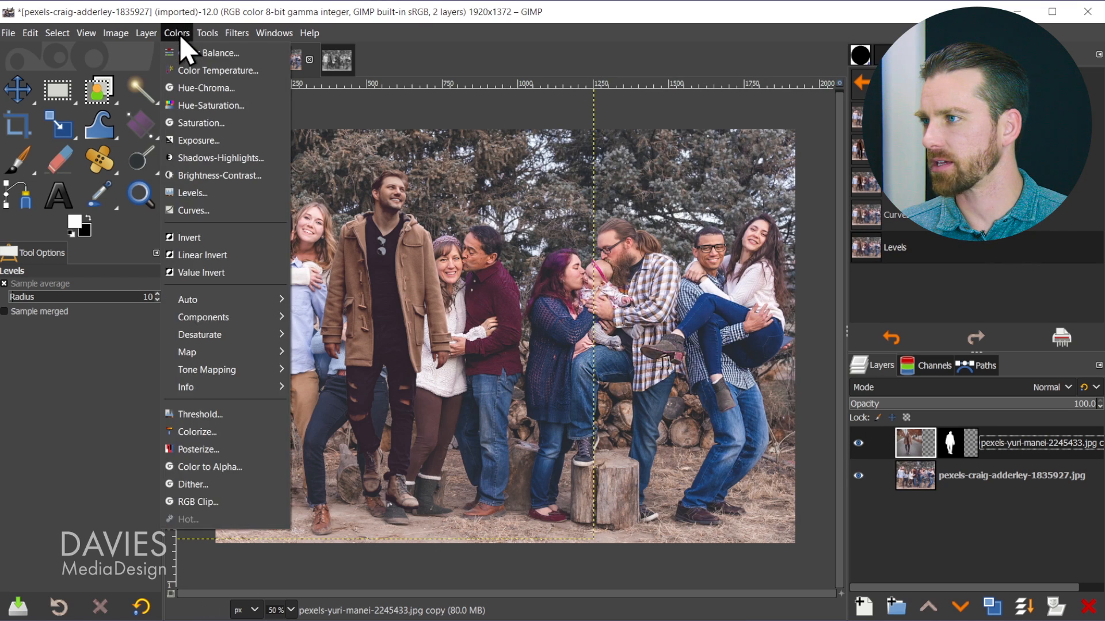
{"action": "left_click", "coordinate": [201, 107]}
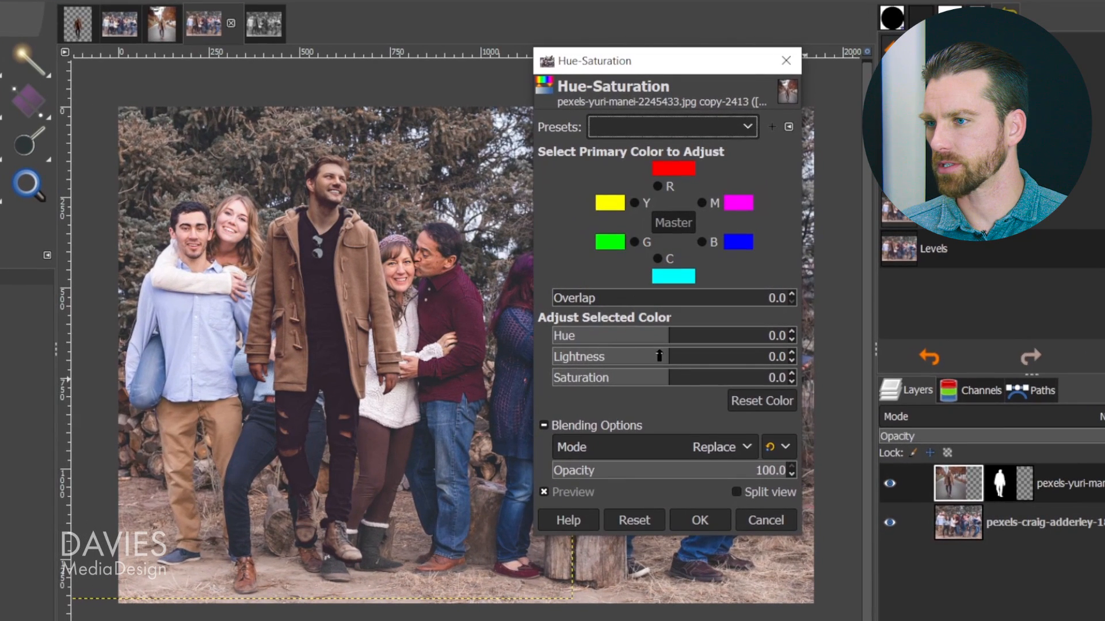
{"action": "left_click_drag", "start_coordinate": [669, 383], "coordinate": [688, 378]}
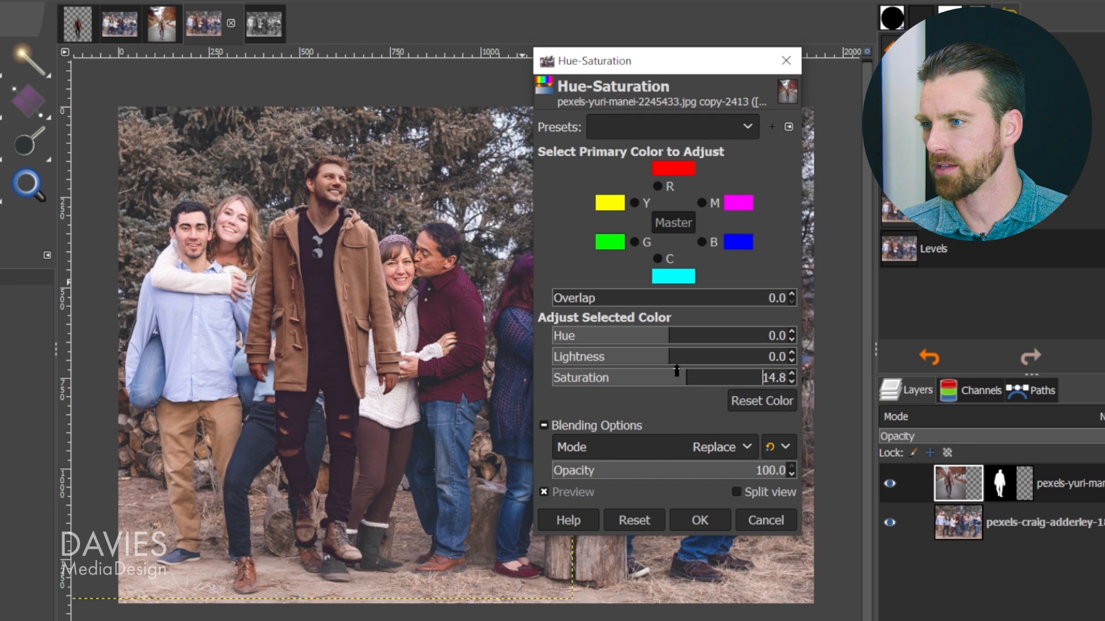
{"action": "left_click_drag", "start_coordinate": [670, 355], "coordinate": [675, 356]}
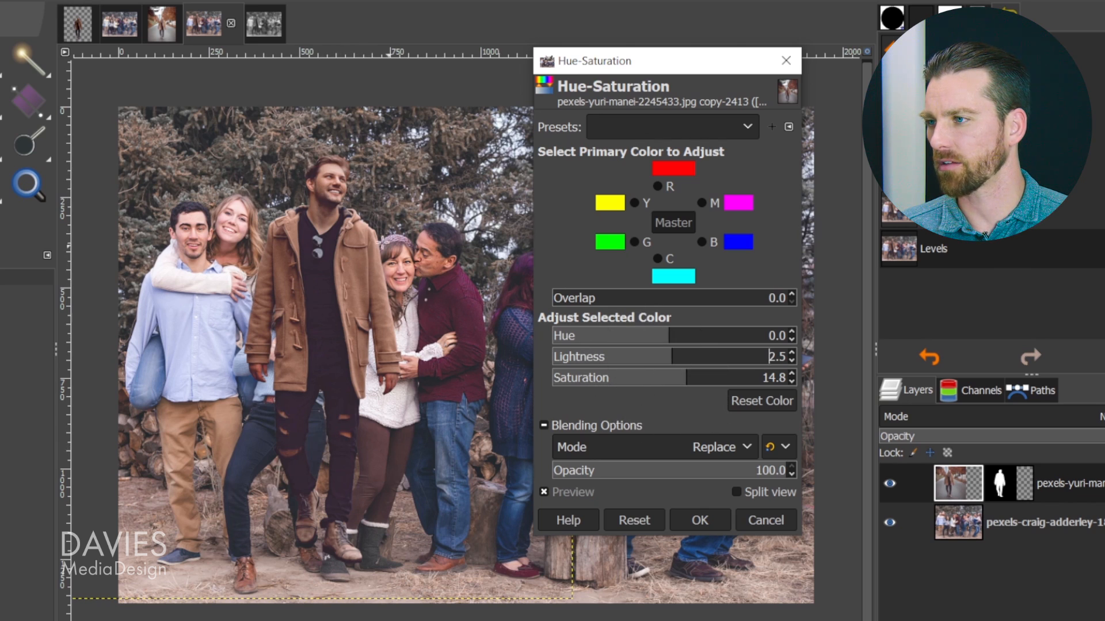
For the red primary color, set the saturation to -1.2 and the lightness to 6.8.
{"action": "left_click", "coordinate": [635, 203]}
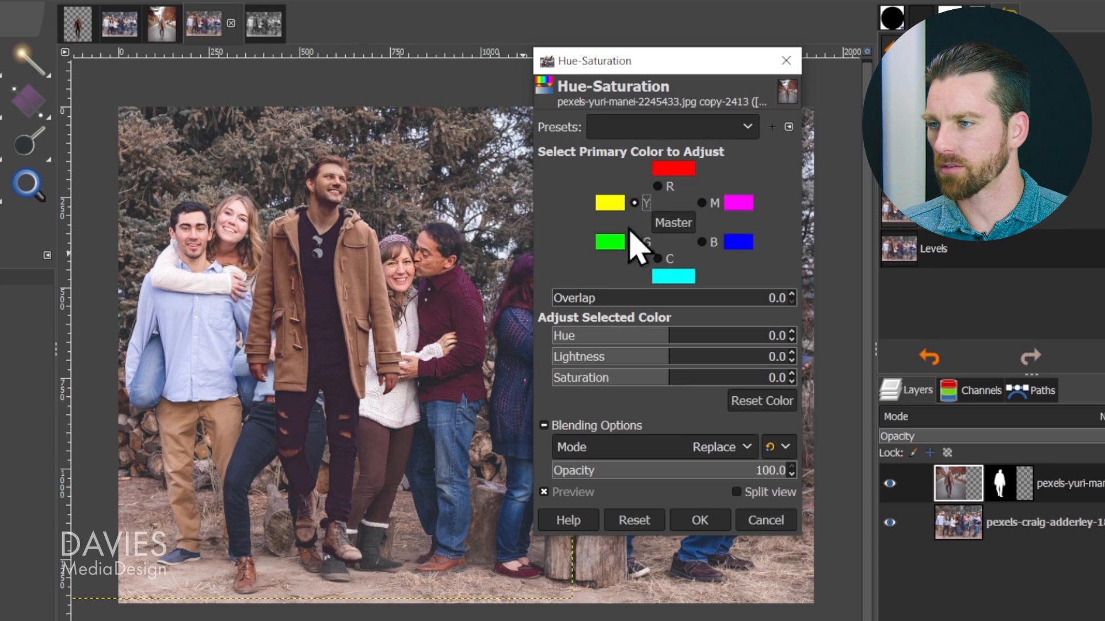
{"action": "left_click", "coordinate": [657, 186]}
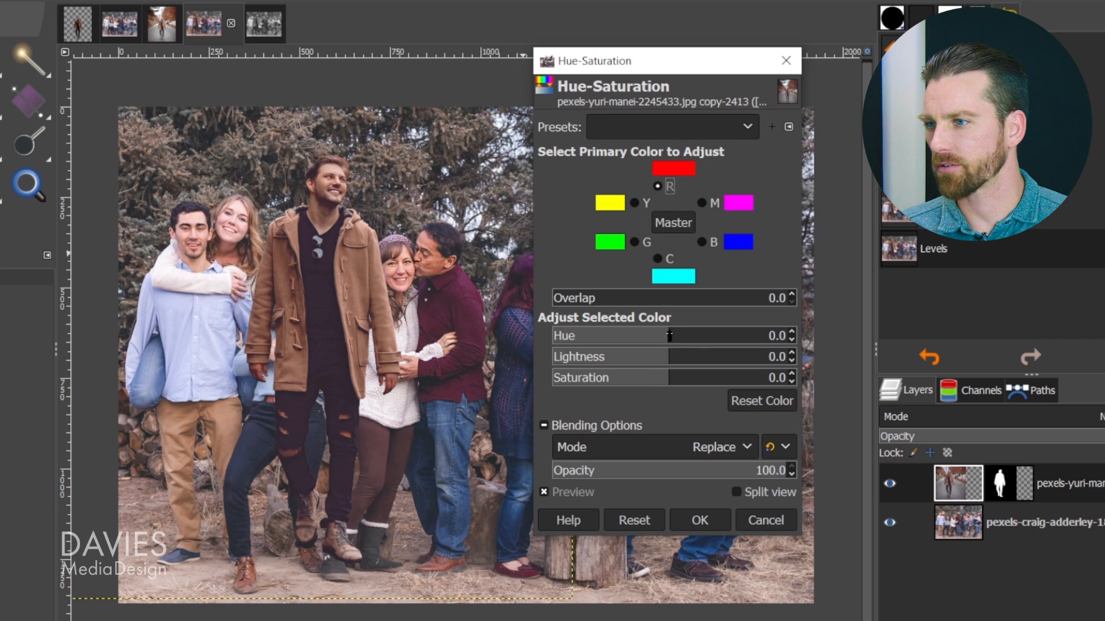
{"action": "mouse_move", "coordinate": [666, 380]}
{"action": "left_mouse_down"}
{"action": "mouse_move", "coordinate": [420, 398]}
{"action": "mouse_move", "coordinate": [686, 376]}
{"action": "mouse_move", "coordinate": [667, 376]}
{"action": "left_mouse_up"}
{"action": "left_click_drag", "start_coordinate": [668, 357], "coordinate": [677, 357]}
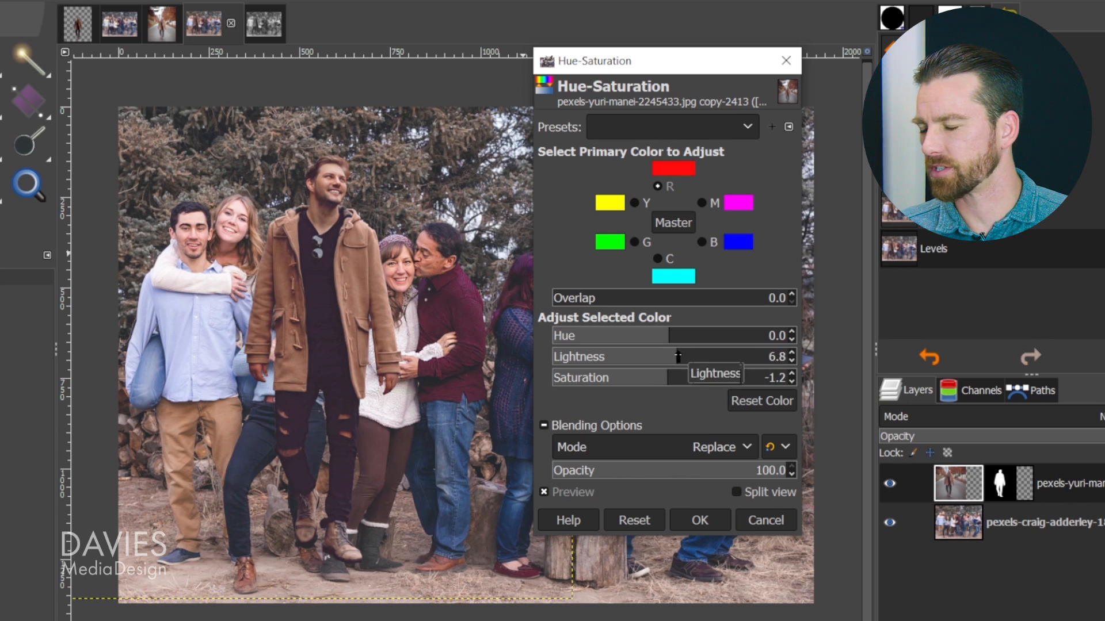
Set the blue primary's saturation to 3.1 and lightness to 6.8, refine the red lightness to 6.2, and apply the Hue-Saturation adjustment.
{"action": "left_click", "coordinate": [705, 242]}
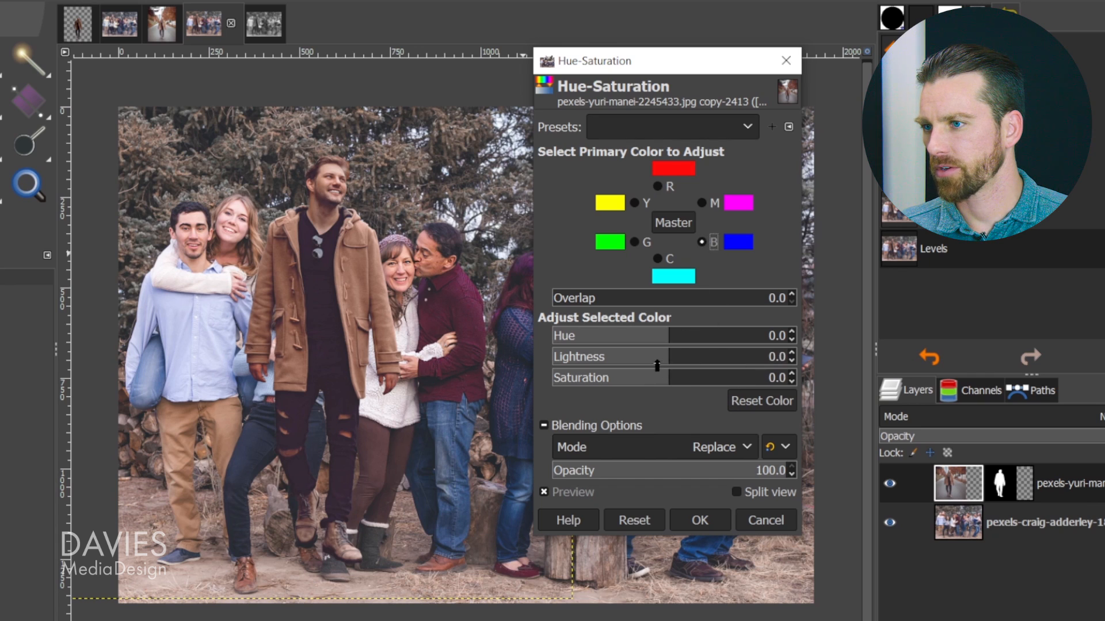
{"action": "mouse_move", "coordinate": [693, 378]}
{"action": "left_mouse_down"}
{"action": "mouse_move", "coordinate": [684, 378]}
{"action": "mouse_move", "coordinate": [717, 378]}
{"action": "mouse_move", "coordinate": [676, 372]}
{"action": "left_mouse_up"}
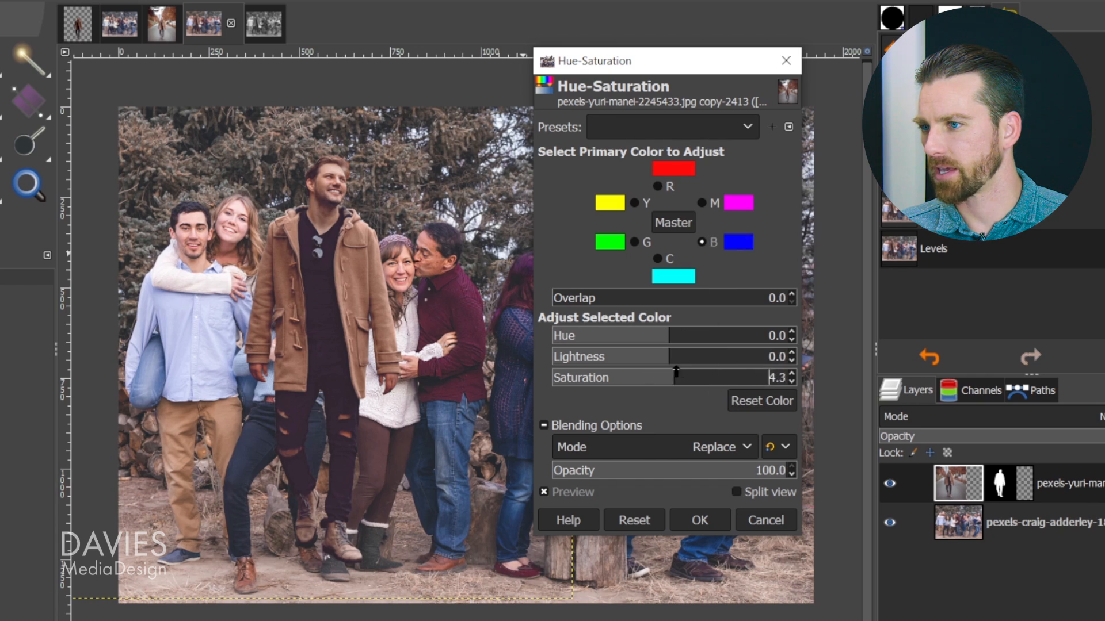
{"action": "mouse_move", "coordinate": [670, 355]}
{"action": "left_mouse_down"}
{"action": "mouse_move", "coordinate": [693, 360]}
{"action": "mouse_move", "coordinate": [677, 360]}
{"action": "left_mouse_up"}
{"action": "left_click", "coordinate": [573, 492]}
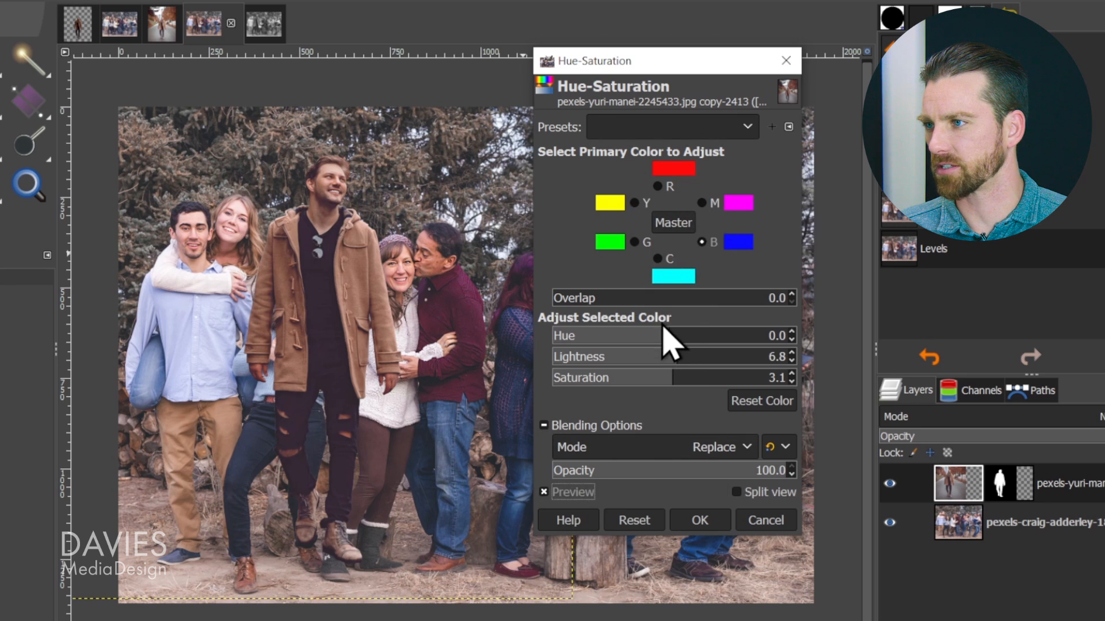
{"action": "left_click", "coordinate": [661, 187]}
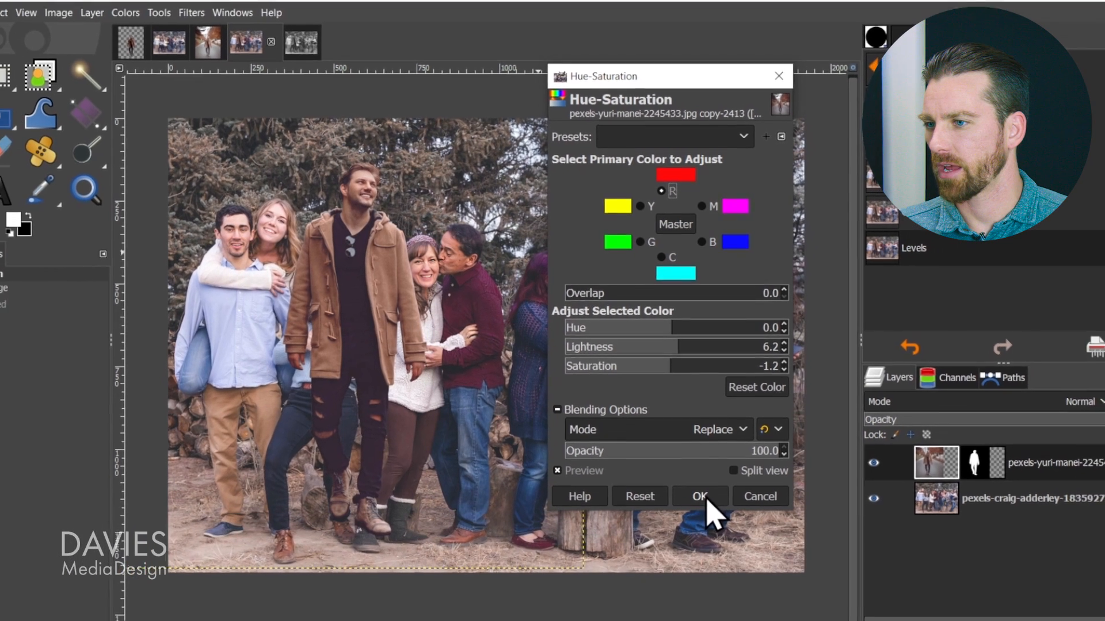
{"action": "left_click", "coordinate": [700, 521]}
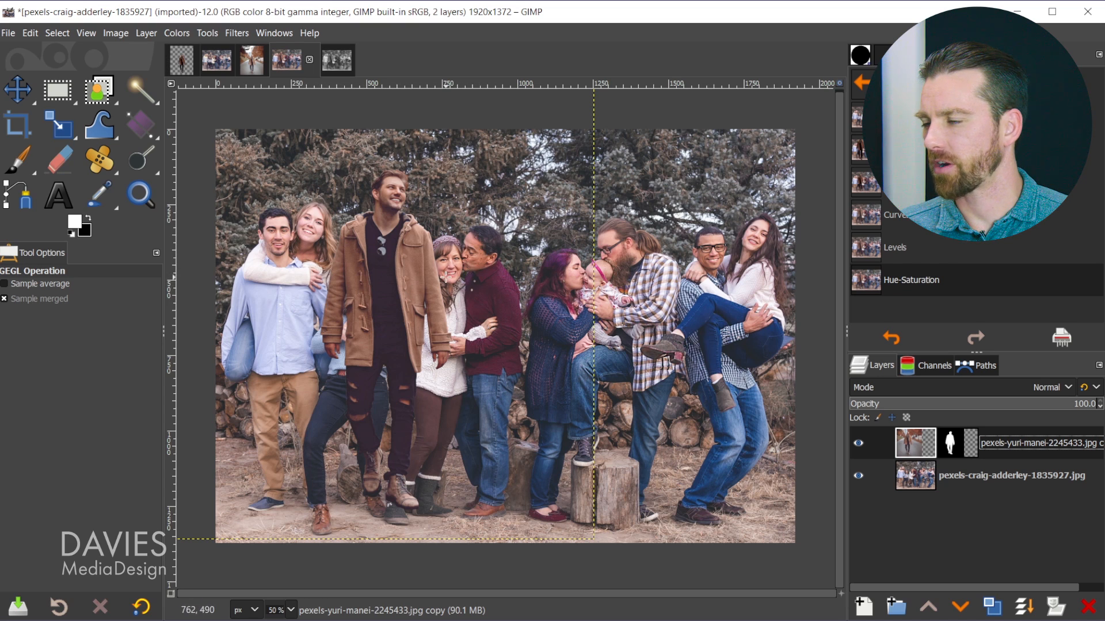
Apply a Color Temperature adjustment to the man's layer with an intended temperature of about 6170.
{"action": "left_click", "coordinate": [185, 34]}
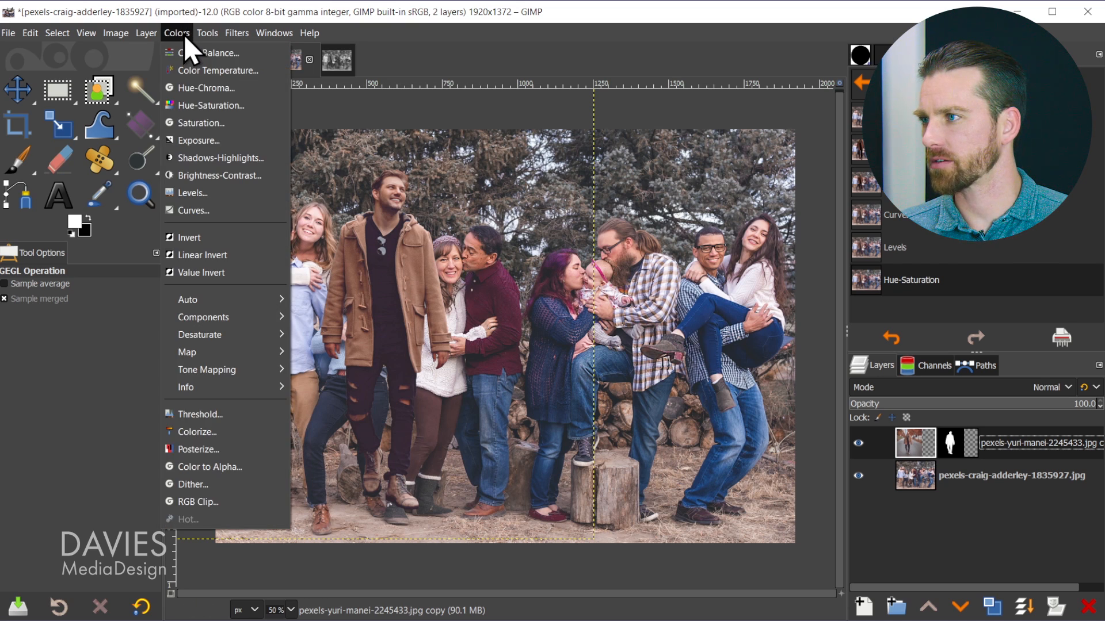
{"action": "left_click", "coordinate": [195, 65]}
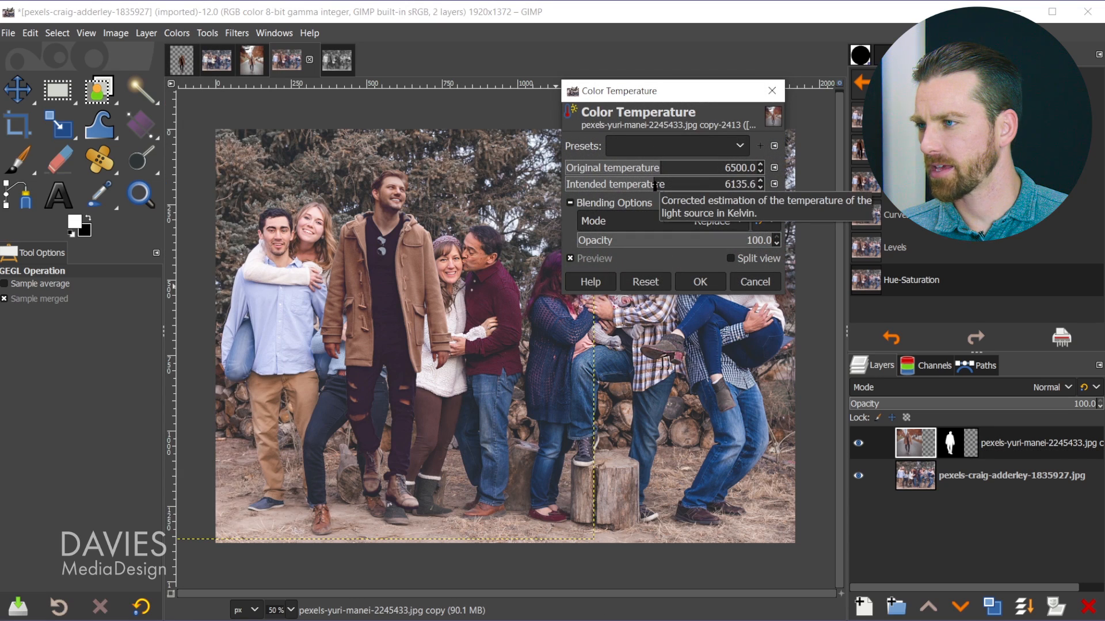
{"action": "mouse_move", "coordinate": [670, 184]}
{"action": "left_mouse_down"}
{"action": "mouse_move", "coordinate": [690, 183]}
{"action": "mouse_move", "coordinate": [656, 185]}
{"action": "left_mouse_up"}
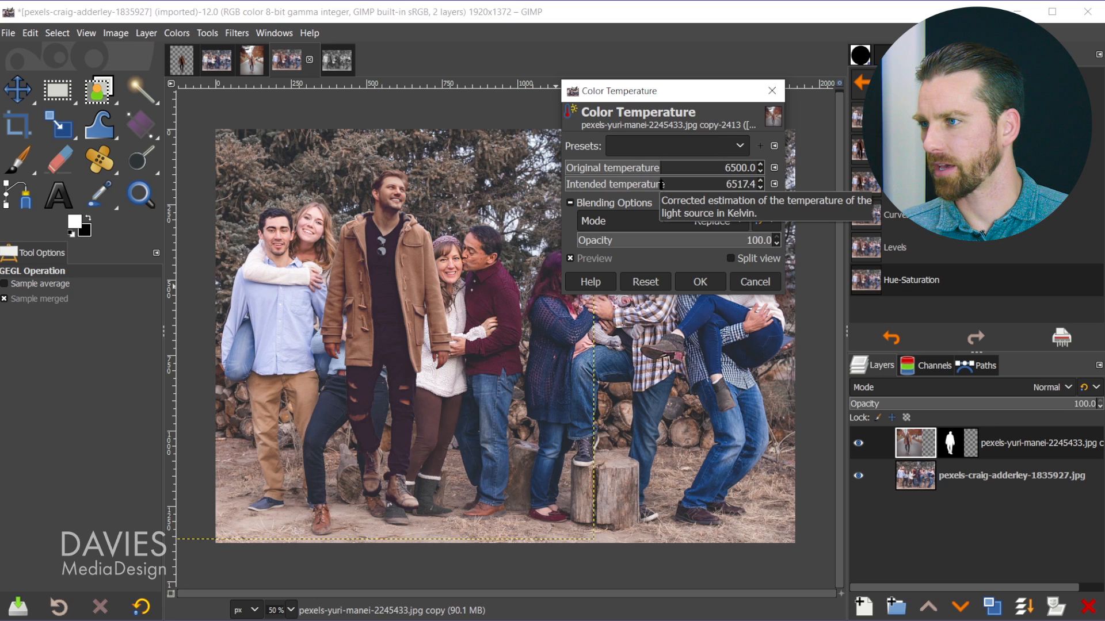
{"action": "left_click_drag", "start_coordinate": [663, 184], "coordinate": [660, 184]}
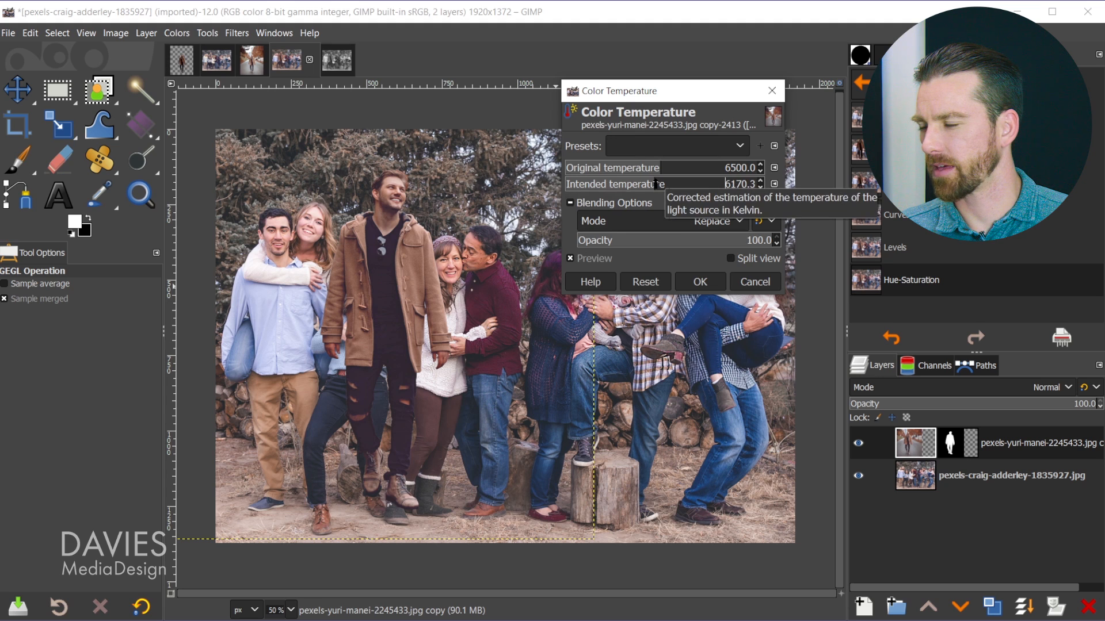
{"action": "left_click", "coordinate": [702, 282]}
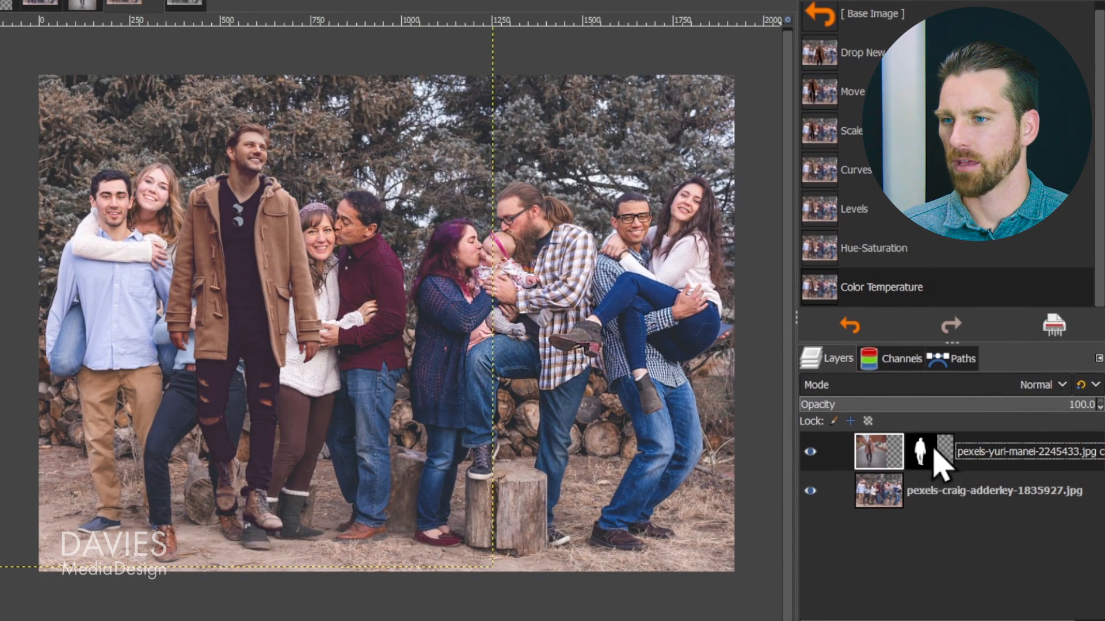
Rename the man's layer as Subject and the family photo layer as Group.
{"action": "double_click", "coordinate": [993, 452]}
{"action": "type", "text": "s"}
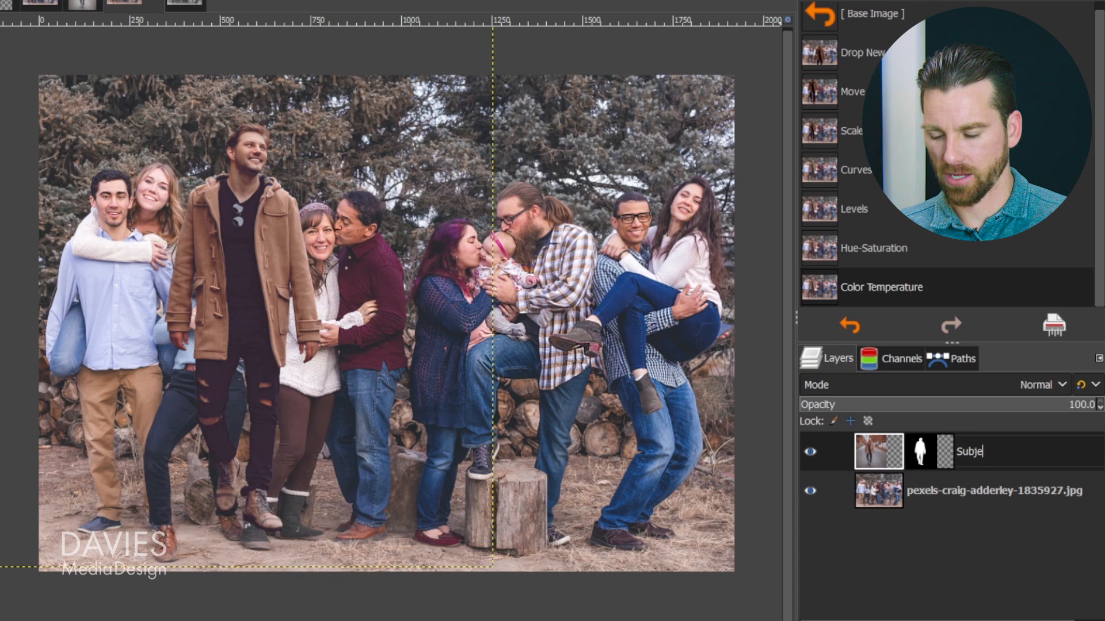
{"action": "key", "text": "Return"}
{"action": "double_click", "coordinate": [971, 490]}
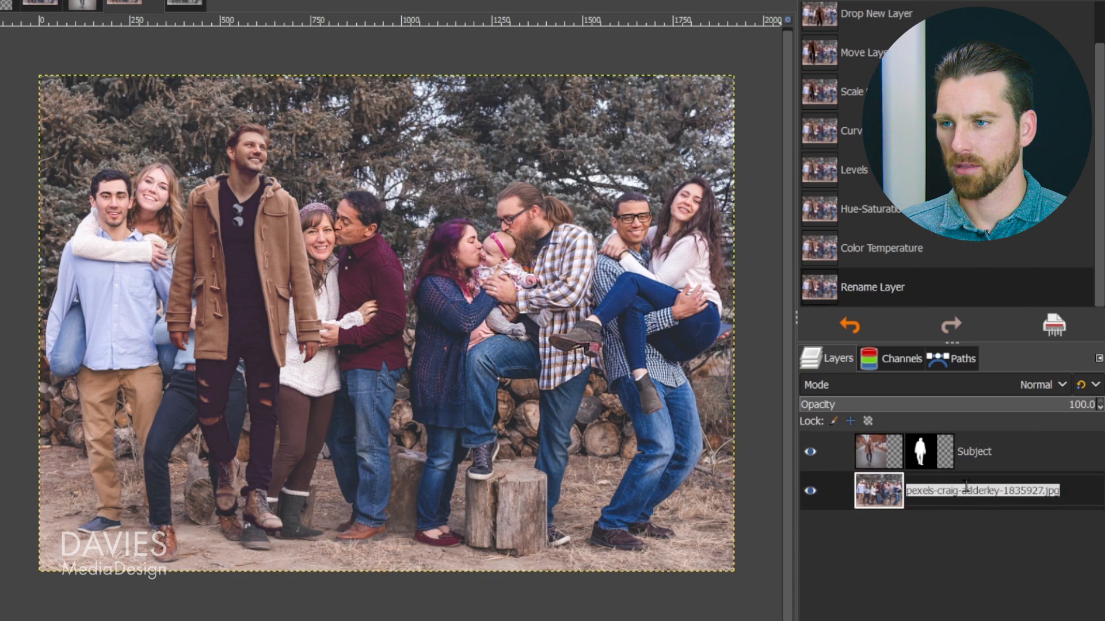
{"action": "type", "text": "Gro"}
{"action": "key", "text": "Return"}
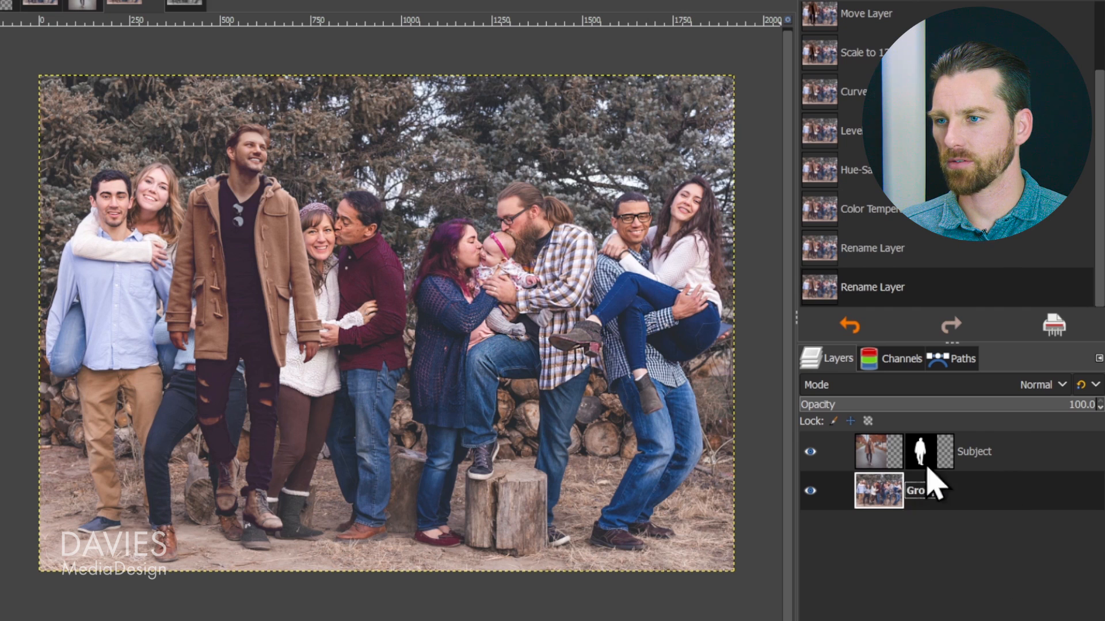
Create a layer group above the Subject layer and move the Subject layer into it.
{"action": "left_click", "coordinate": [907, 453]}
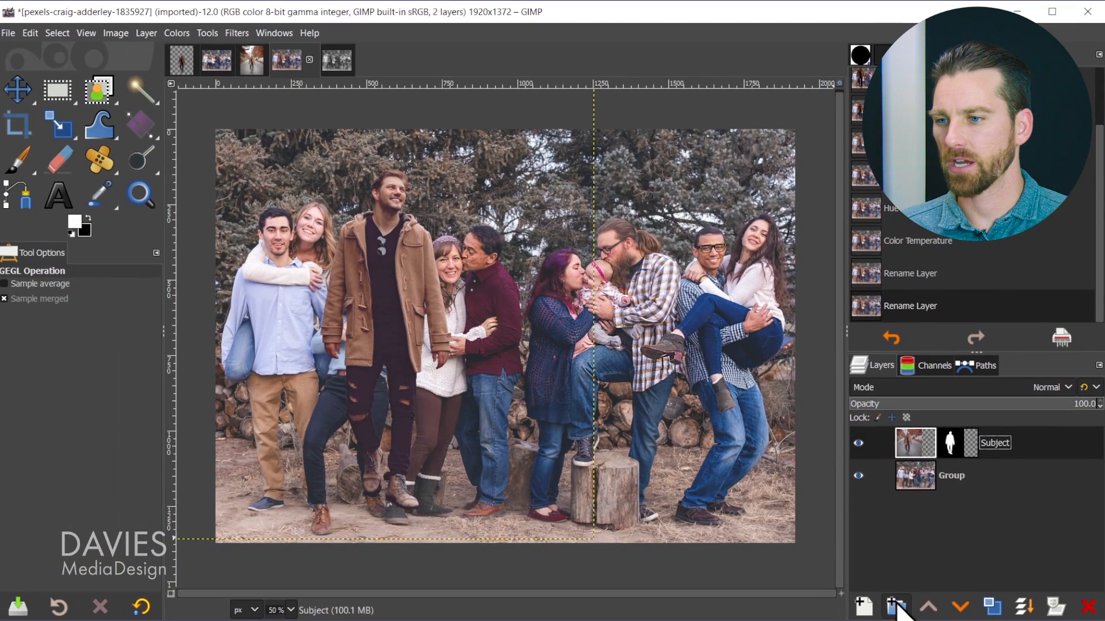
{"action": "left_click", "coordinate": [895, 606]}
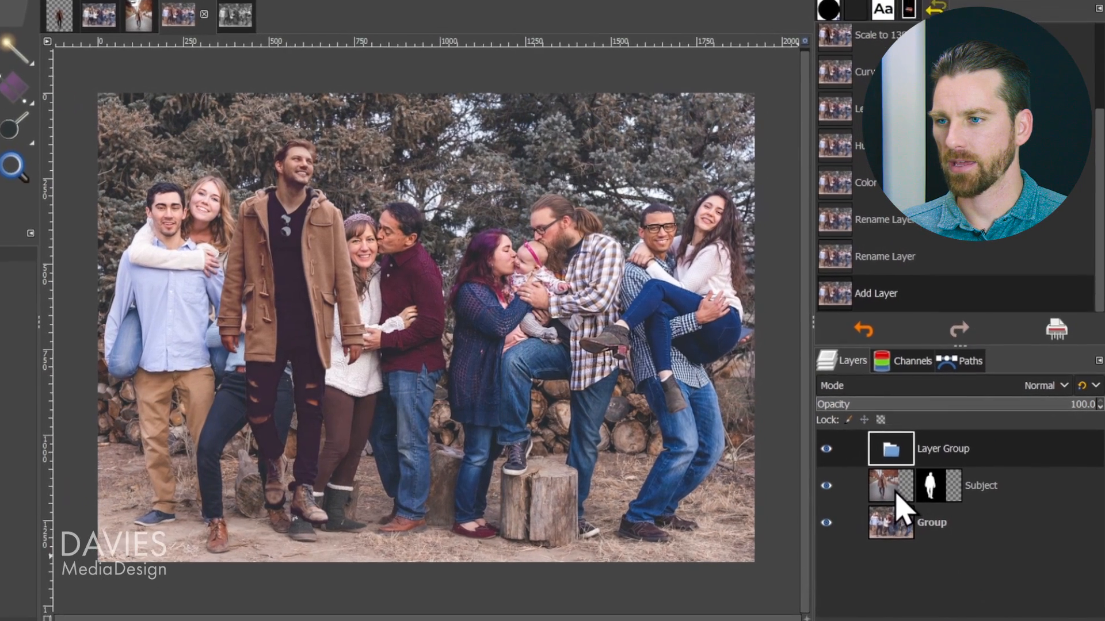
{"action": "left_click_drag", "start_coordinate": [920, 481], "coordinate": [892, 460]}
{"action": "left_click", "coordinate": [890, 453]}
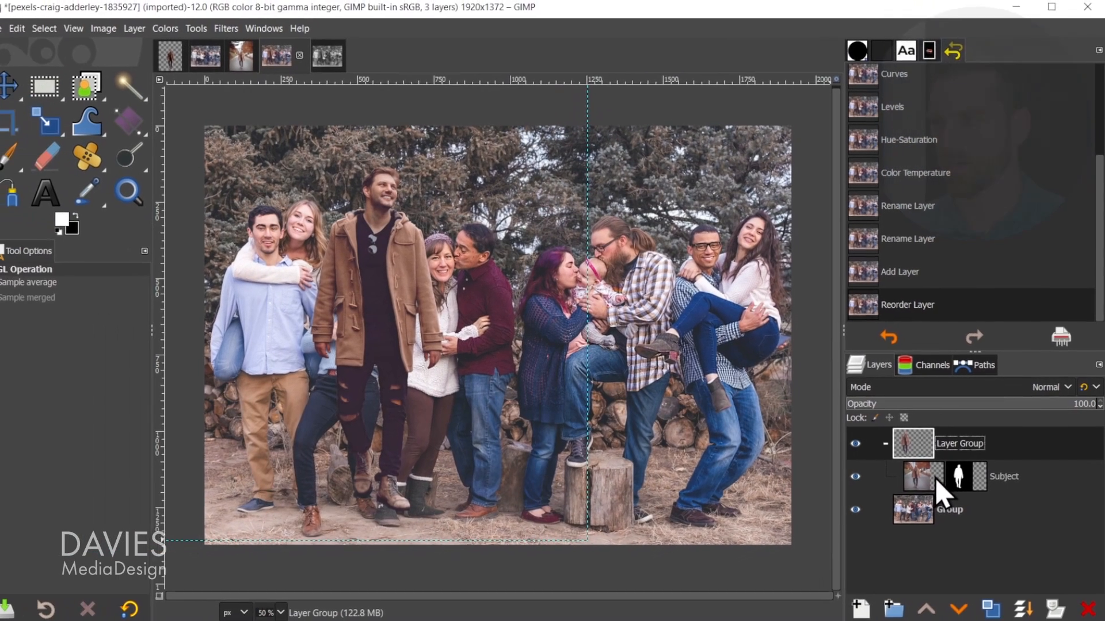
Add a black (full transparency) layer mask to the new layer group.
{"action": "right_click", "coordinate": [899, 450]}
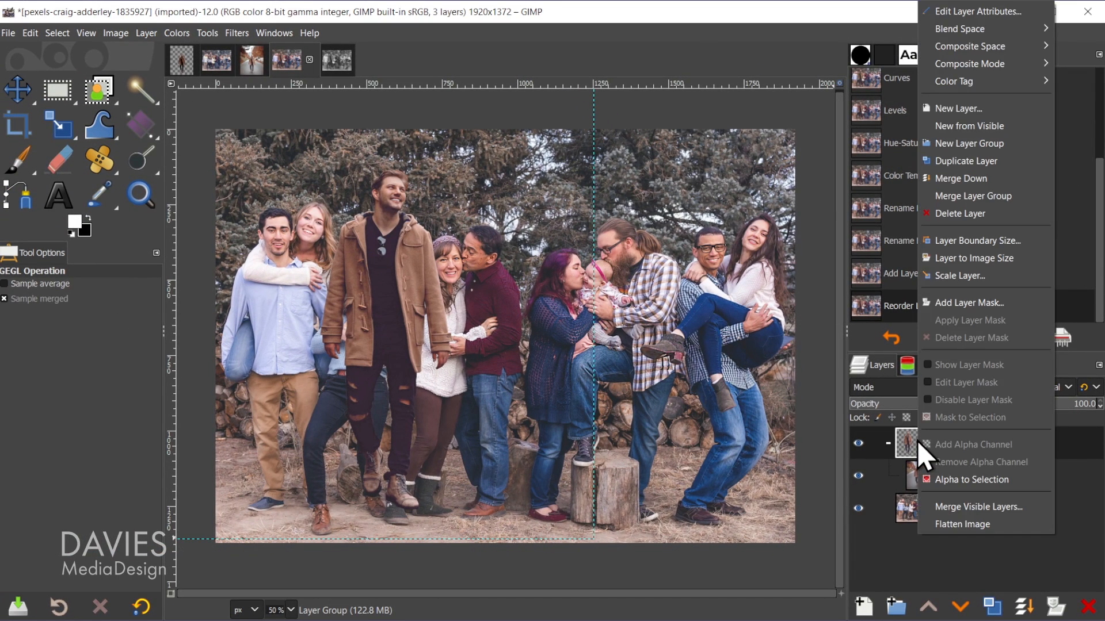
{"action": "left_click", "coordinate": [955, 303]}
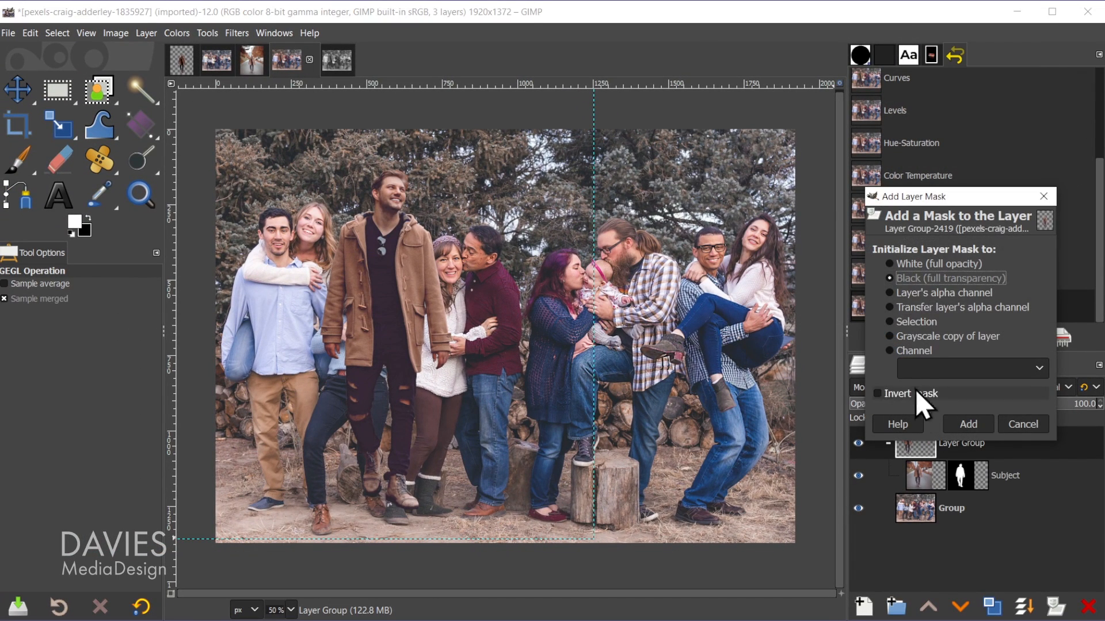
{"action": "left_click", "coordinate": [971, 426]}
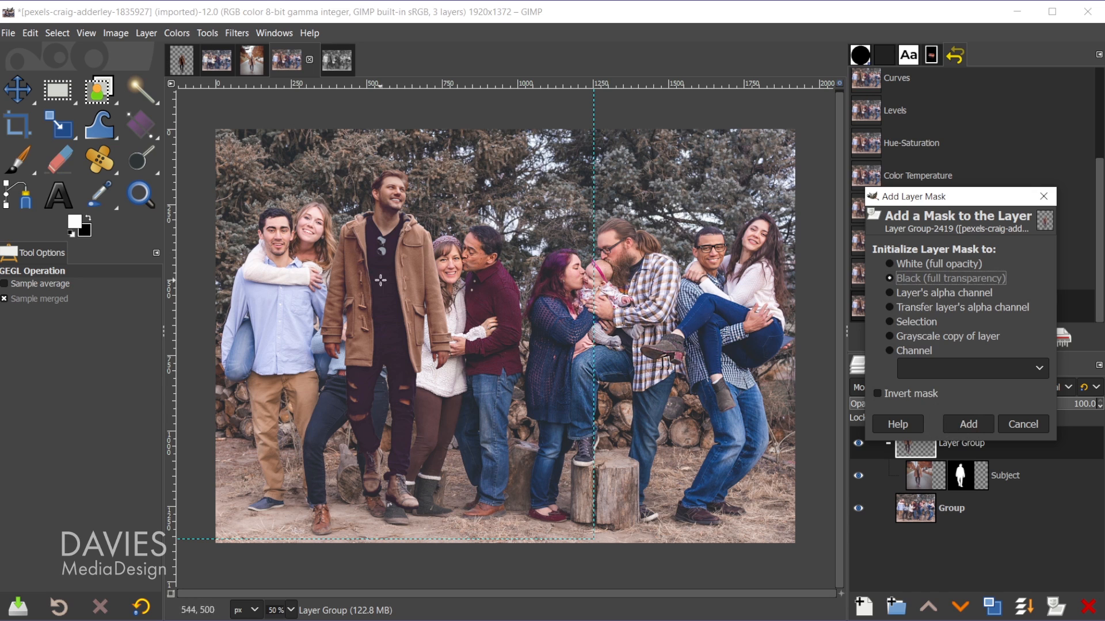
{"action": "left_click", "coordinate": [974, 426]}
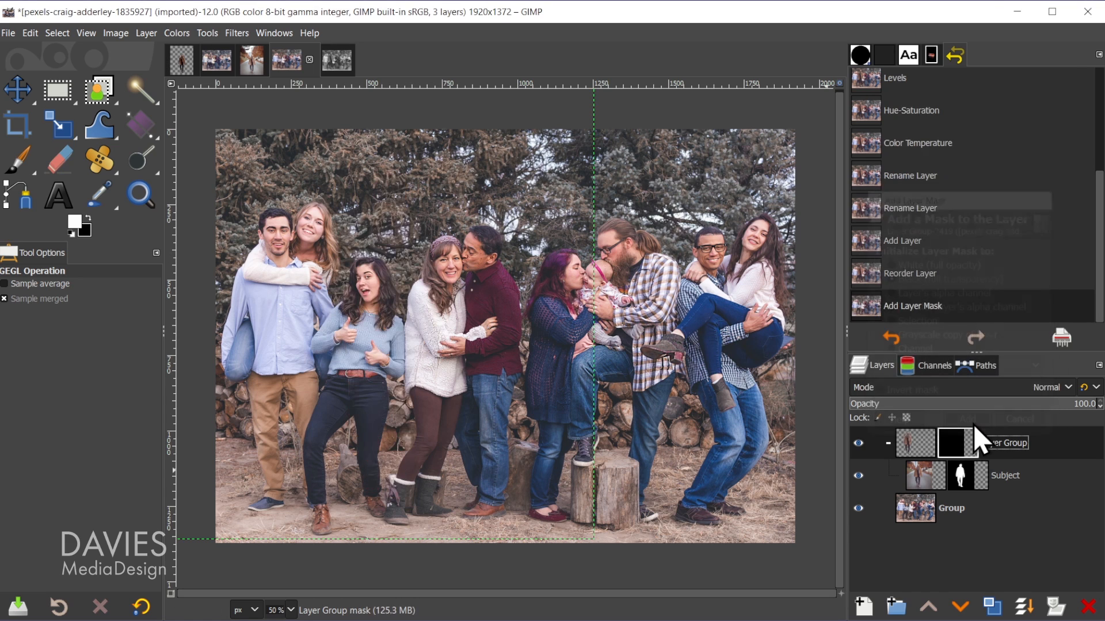
Activate the Paths tool and toggle the layer group's mask off and on to examine where the man overlaps the people.
{"action": "left_click", "coordinate": [27, 199]}
{"action": "key", "text": "1"}
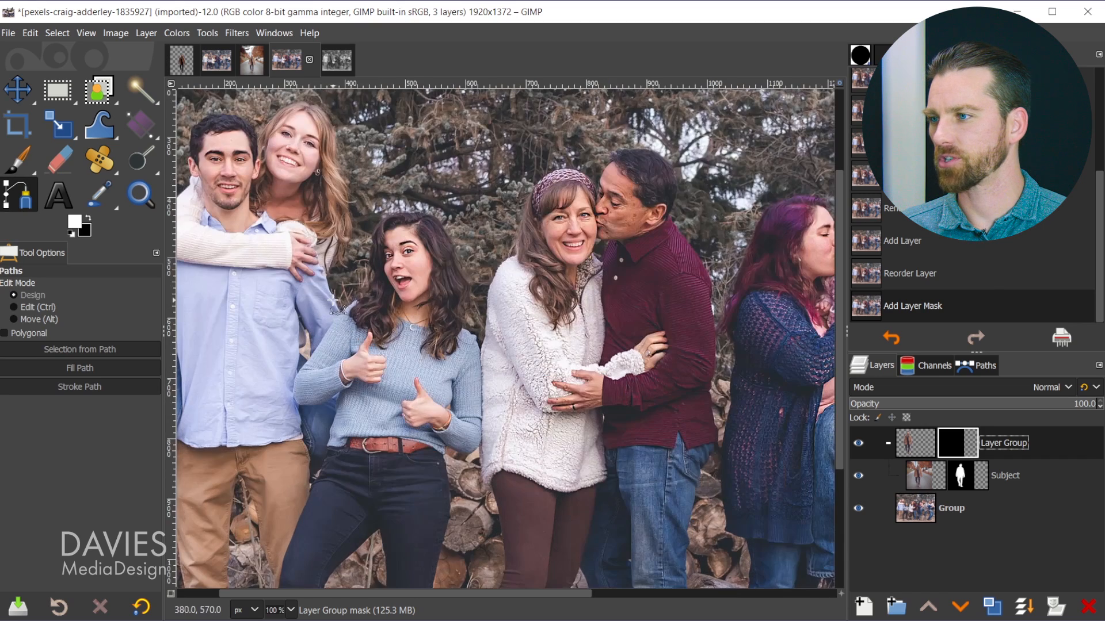
{"action": "scroll", "coordinate": [332, 302], "scroll_direction": "up", "scroll_amount": 3}
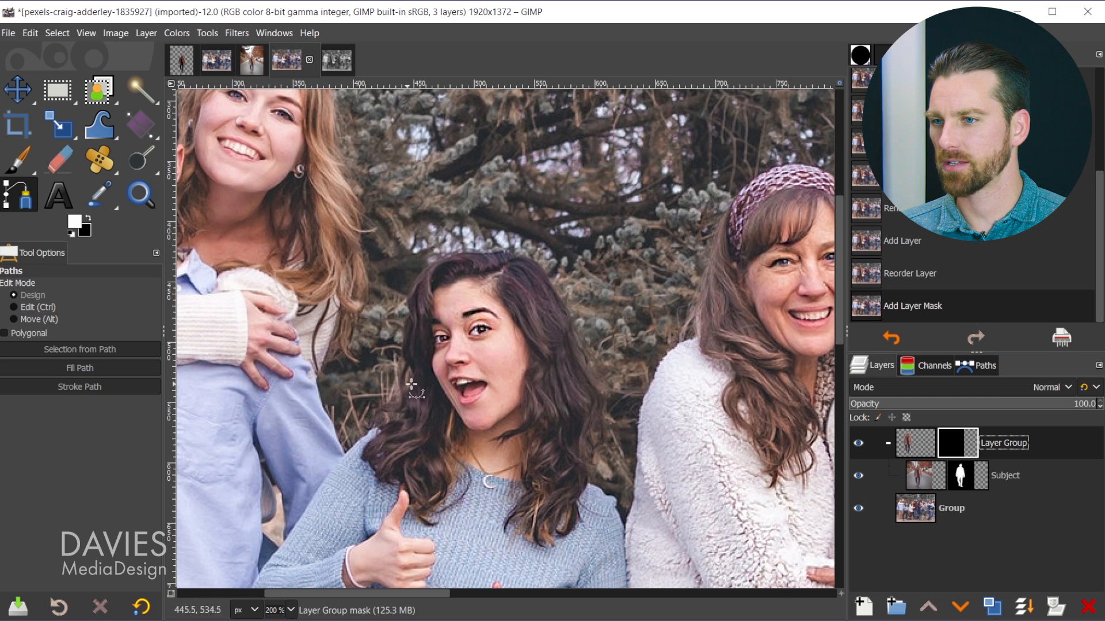
{"action": "right_click", "coordinate": [964, 448]}
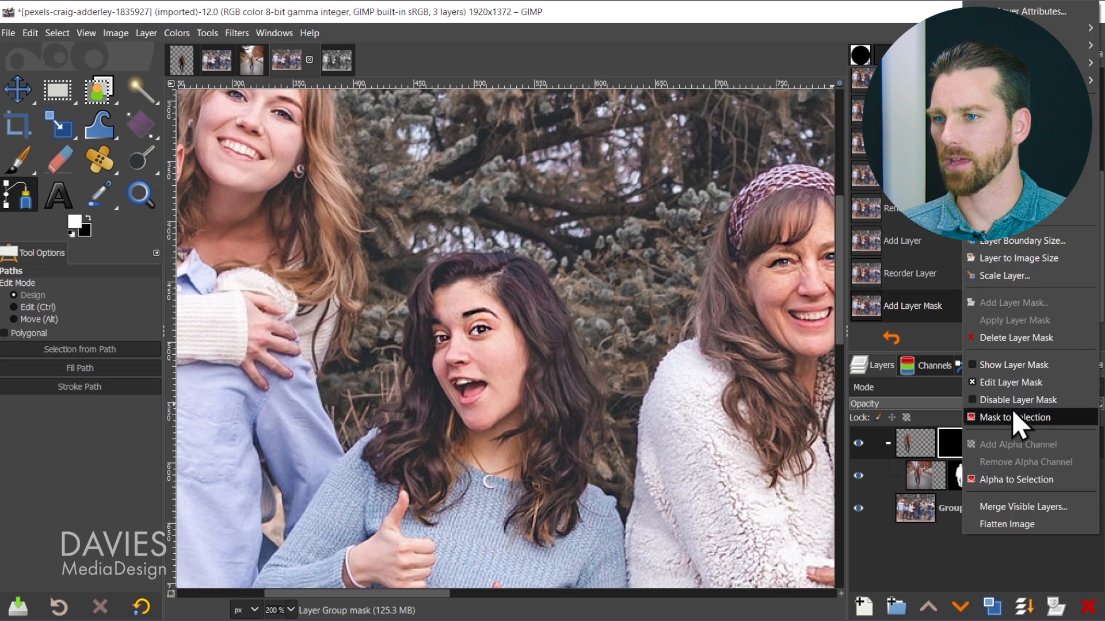
{"action": "left_click", "coordinate": [1016, 400]}
{"action": "left_click", "coordinate": [958, 455], "text": "ctrl"}
{"action": "left_click", "coordinate": [958, 455], "text": "ctrl"}
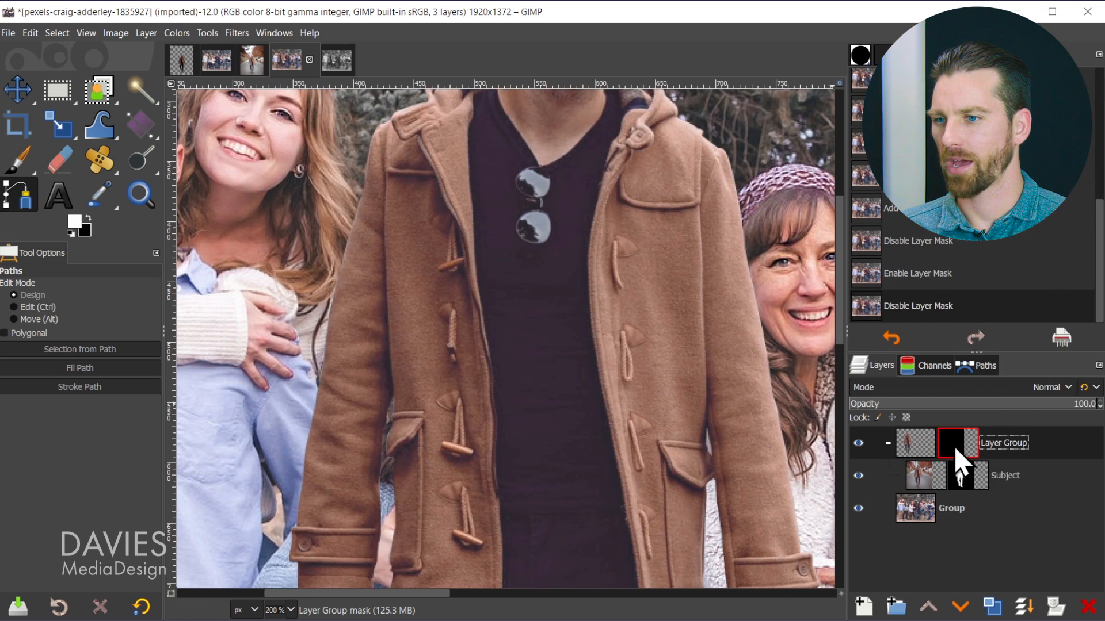
{"action": "left_click", "coordinate": [958, 454], "text": "ctrl"}
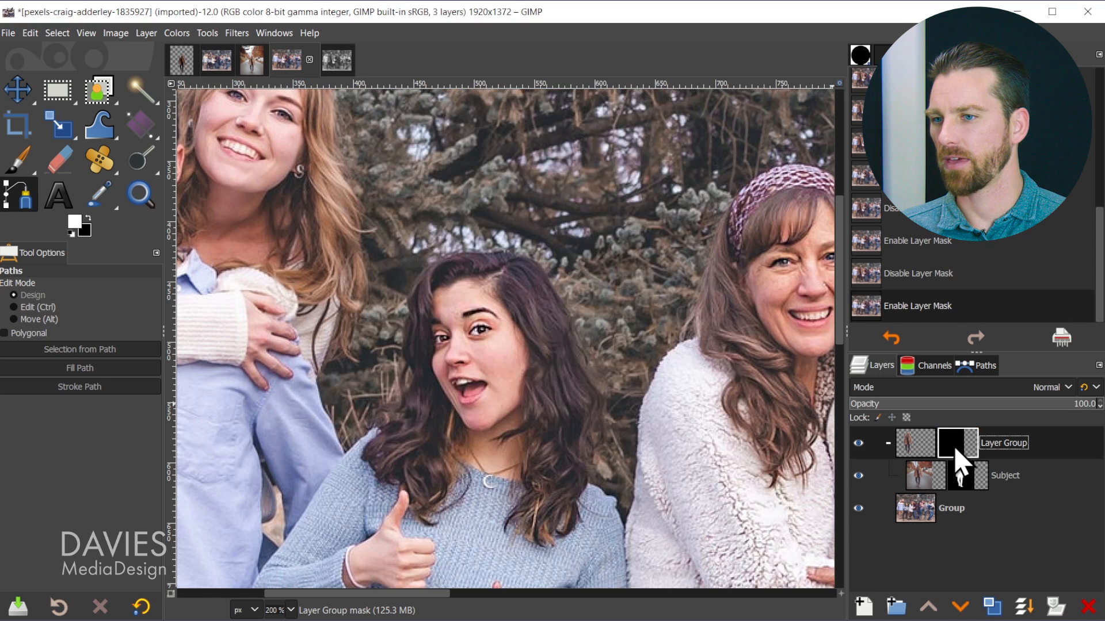
{"action": "left_click", "coordinate": [958, 455], "text": "ctrl"}
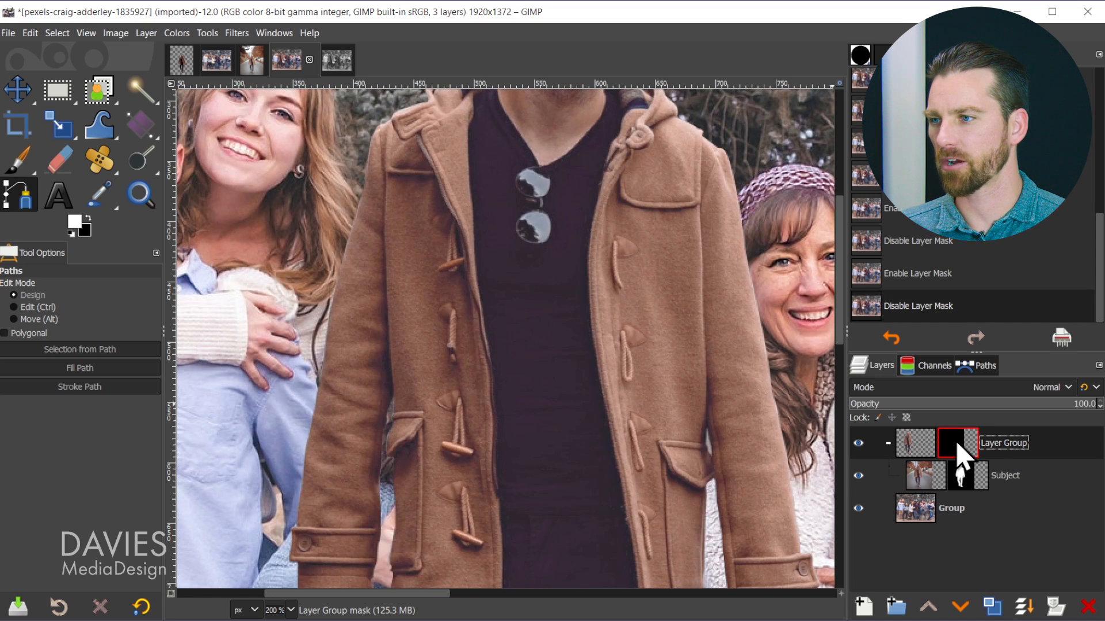
{"action": "left_click", "coordinate": [956, 442], "text": "ctrl"}
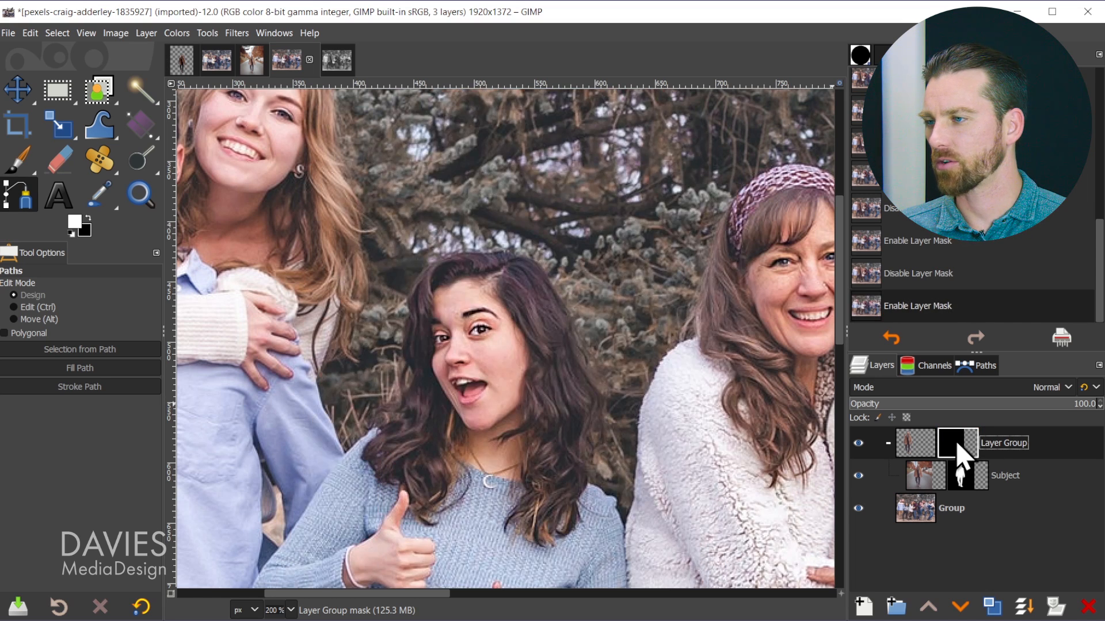
{"action": "left_click", "coordinate": [958, 452], "text": "ctrl"}
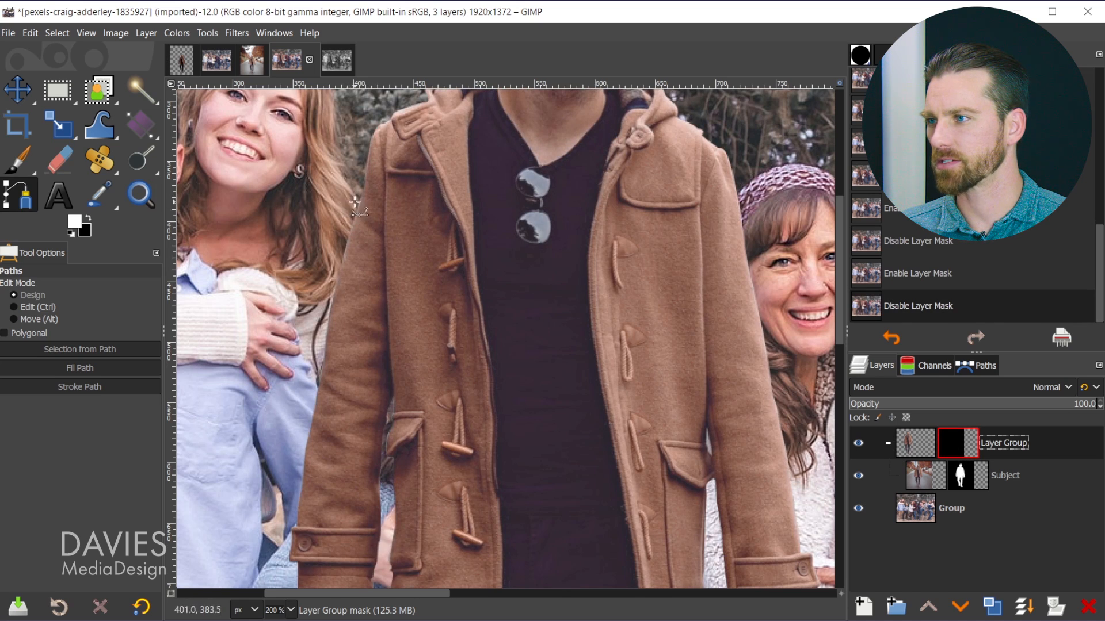
{"action": "left_click", "coordinate": [958, 452], "text": "ctrl"}
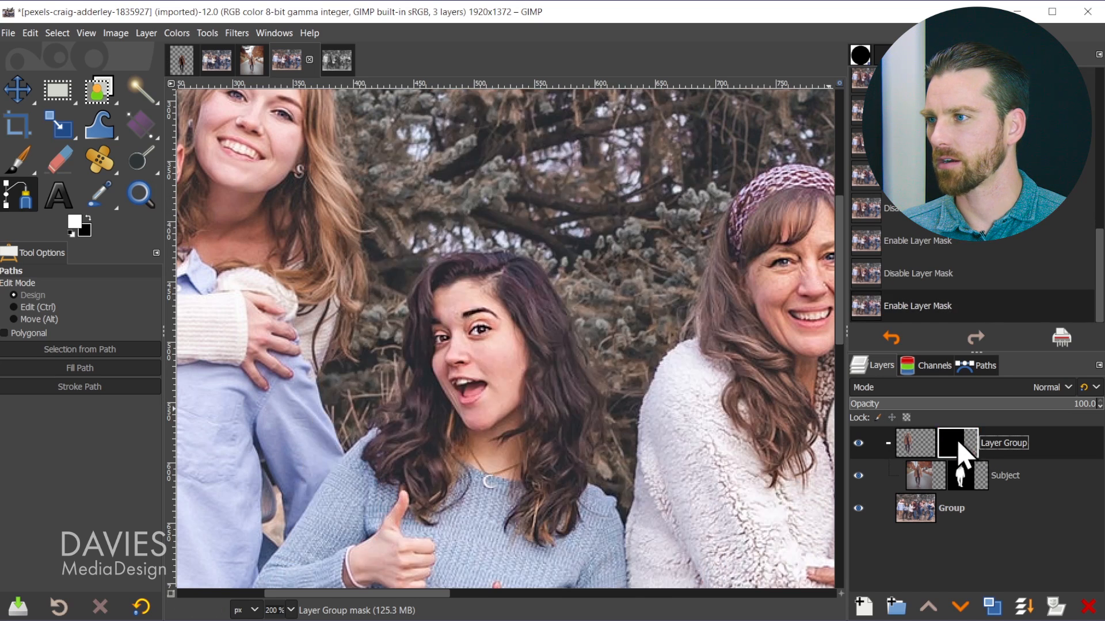
Start a path at the outer edge of the blonde woman's hair and trace around the small stray lock.
{"action": "scroll", "coordinate": [356, 202], "scroll_direction": "up", "scroll_amount": 1}
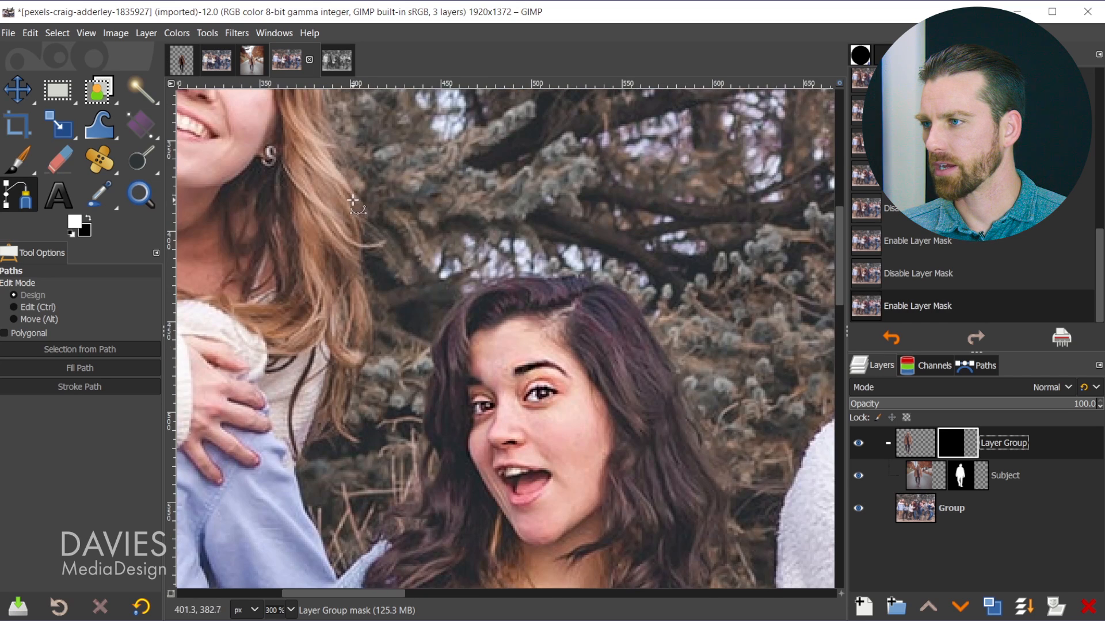
{"action": "scroll", "coordinate": [353, 199], "scroll_direction": "up", "scroll_amount": 2}
{"action": "left_click", "coordinate": [354, 188]}
{"action": "left_click", "coordinate": [381, 226]}
{"action": "left_click", "coordinate": [381, 245]}
{"action": "left_click", "coordinate": [375, 251]}
{"action": "left_click", "coordinate": [373, 263]}
{"action": "left_click", "coordinate": [370, 273]}
{"action": "left_click", "coordinate": [369, 281]}
{"action": "left_click", "coordinate": [397, 282]}
{"action": "left_click", "coordinate": [410, 278]}
{"action": "left_click", "coordinate": [410, 284]}
{"action": "left_click", "coordinate": [396, 291]}
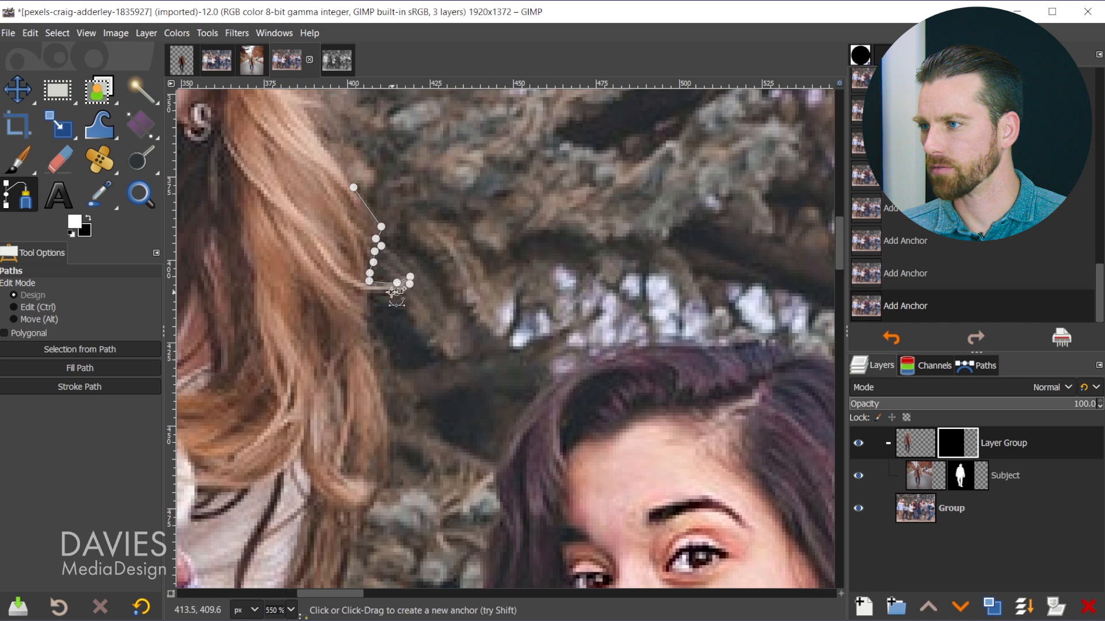
{"action": "left_click", "coordinate": [373, 291]}
Continue the path down the outer edge of the blonde woman's hair below the stray lock.
{"action": "scroll", "coordinate": [372, 330], "scroll_direction": "up", "scroll_amount": 2}
{"action": "left_click", "coordinate": [362, 277]}
{"action": "left_click", "coordinate": [362, 306]}
{"action": "left_click", "coordinate": [371, 345]}
{"action": "scroll", "coordinate": [407, 429], "scroll_direction": "down", "scroll_amount": 1}
{"action": "left_click", "coordinate": [391, 208]}
{"action": "left_click", "coordinate": [393, 234]}
{"action": "left_click_drag", "start_coordinate": [401, 254], "coordinate": [405, 266]}
{"action": "left_click", "coordinate": [410, 290]}
{"action": "left_click", "coordinate": [411, 323]}
{"action": "left_click_drag", "start_coordinate": [425, 390], "coordinate": [448, 211]}
{"action": "left_click", "coordinate": [444, 230]}
{"action": "left_click_drag", "start_coordinate": [428, 252], "coordinate": [415, 263]}
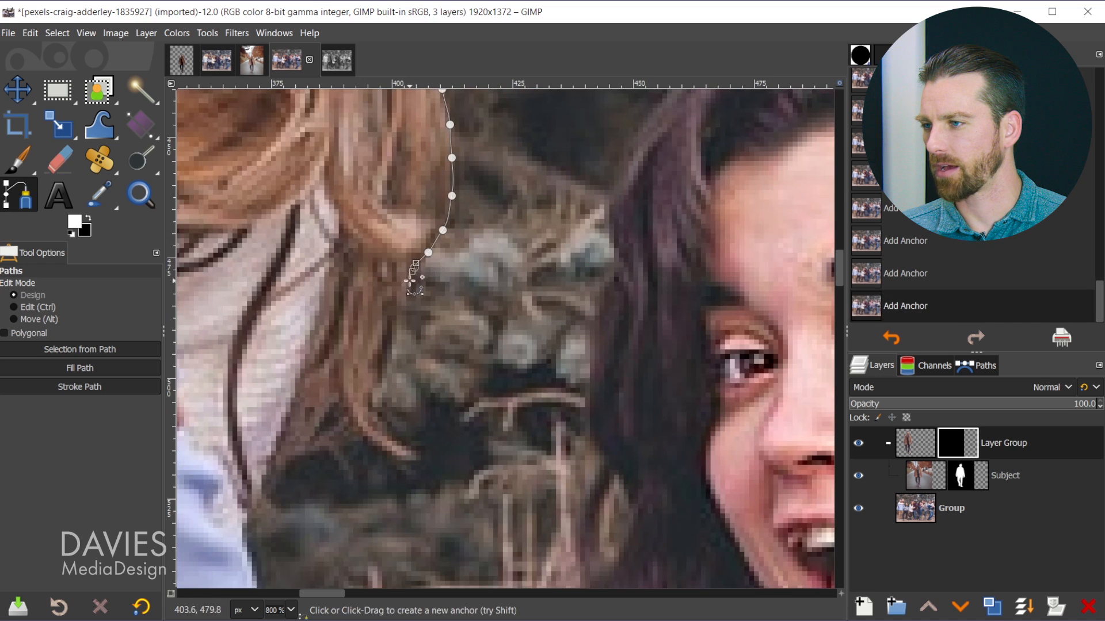
Trace the path around the curled tip of the blonde woman's hair and back to the blue shirt's shoulder.
{"action": "left_click_drag", "start_coordinate": [404, 372], "coordinate": [471, 272]}
{"action": "left_click", "coordinate": [461, 286]}
{"action": "key", "text": "ctrl+z"}
{"action": "mouse_move", "coordinate": [447, 310]}
{"action": "left_mouse_down"}
{"action": "mouse_move", "coordinate": [418, 346]}
{"action": "mouse_move", "coordinate": [444, 321]}
{"action": "left_mouse_up"}
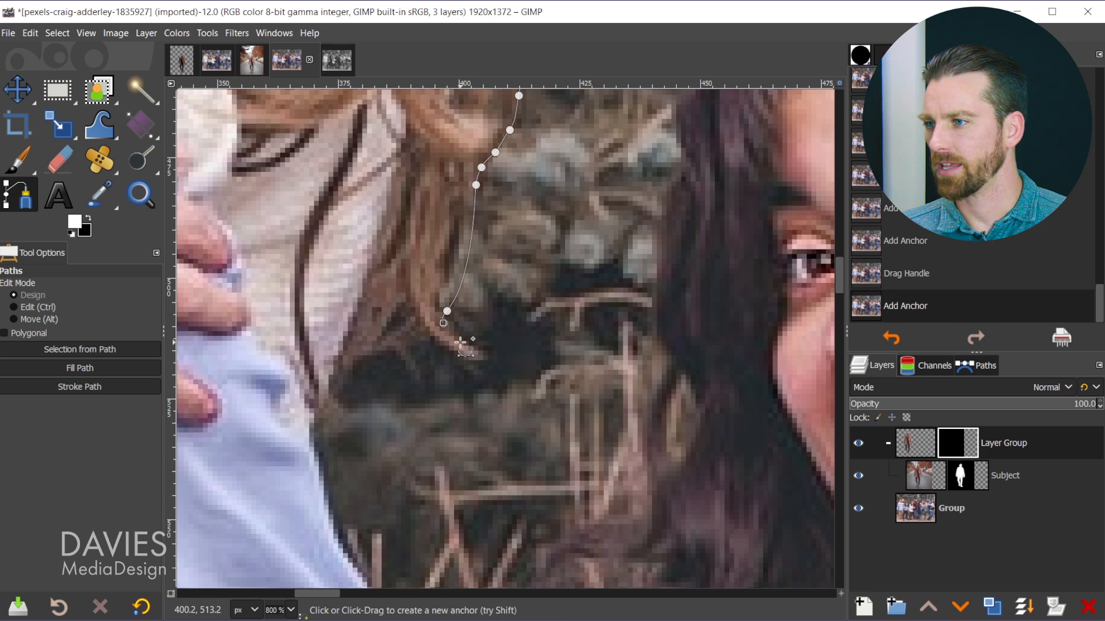
{"action": "left_click", "coordinate": [465, 343]}
{"action": "left_click", "coordinate": [487, 352]}
{"action": "left_click_drag", "start_coordinate": [451, 353], "coordinate": [431, 338]}
{"action": "left_click", "coordinate": [362, 356]}
{"action": "left_click", "coordinate": [340, 373]}
{"action": "left_click_drag", "start_coordinate": [371, 379], "coordinate": [493, 202]}
{"action": "left_click", "coordinate": [438, 231]}
{"action": "left_click", "coordinate": [439, 251]}
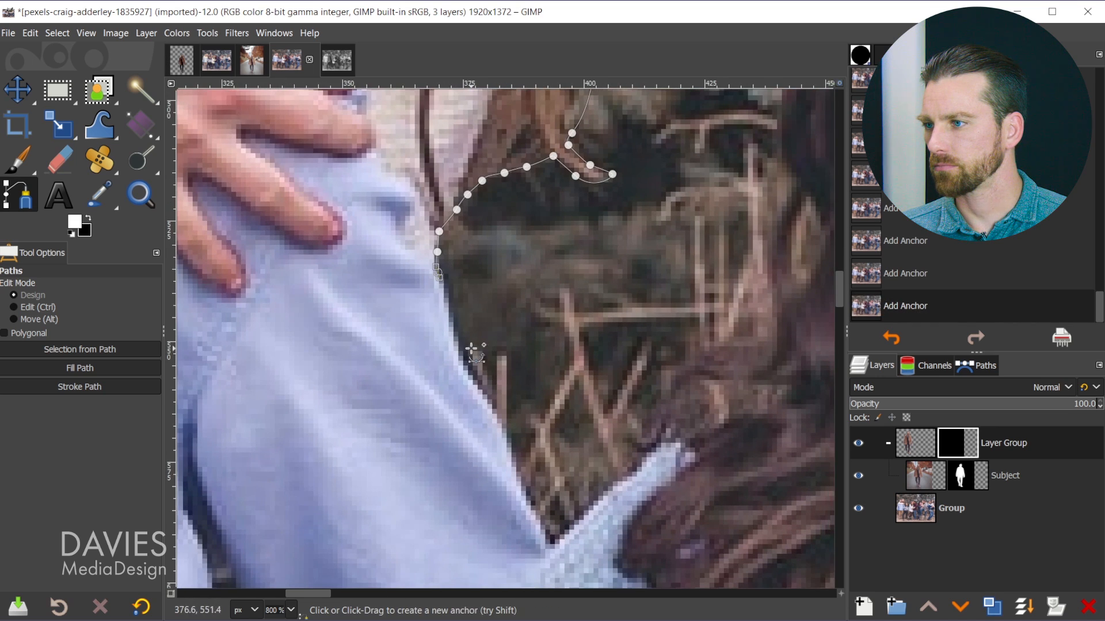
Extend the path down the edge of the man's blue shirt to where it meets the blue sweater.
{"action": "left_click_drag", "start_coordinate": [471, 348], "coordinate": [459, 221]}
{"action": "left_click", "coordinate": [440, 188]}
{"action": "left_click_drag", "start_coordinate": [453, 221], "coordinate": [461, 233]}
{"action": "left_click", "coordinate": [470, 247]}
{"action": "left_click", "coordinate": [485, 275]}
{"action": "left_click_drag", "start_coordinate": [495, 311], "coordinate": [503, 332]}
{"action": "left_click", "coordinate": [511, 348]}
{"action": "left_click", "coordinate": [522, 370]}
{"action": "left_click", "coordinate": [534, 405]}
Carry the path up the blue sweater's shoulder and around the outer curls of the dark-haired woman.
{"action": "left_click", "coordinate": [592, 349]}
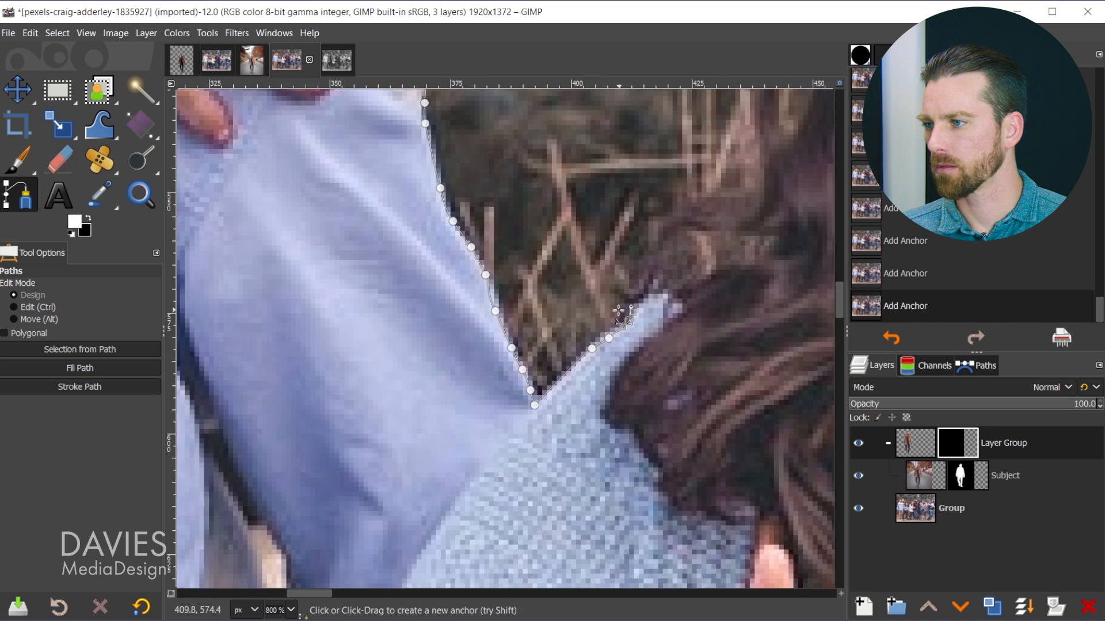
{"action": "key", "text": "ctrl+z"}
{"action": "left_click", "coordinate": [609, 339]}
{"action": "left_click", "coordinate": [617, 317]}
{"action": "left_click", "coordinate": [623, 297]}
{"action": "left_click", "coordinate": [628, 270]}
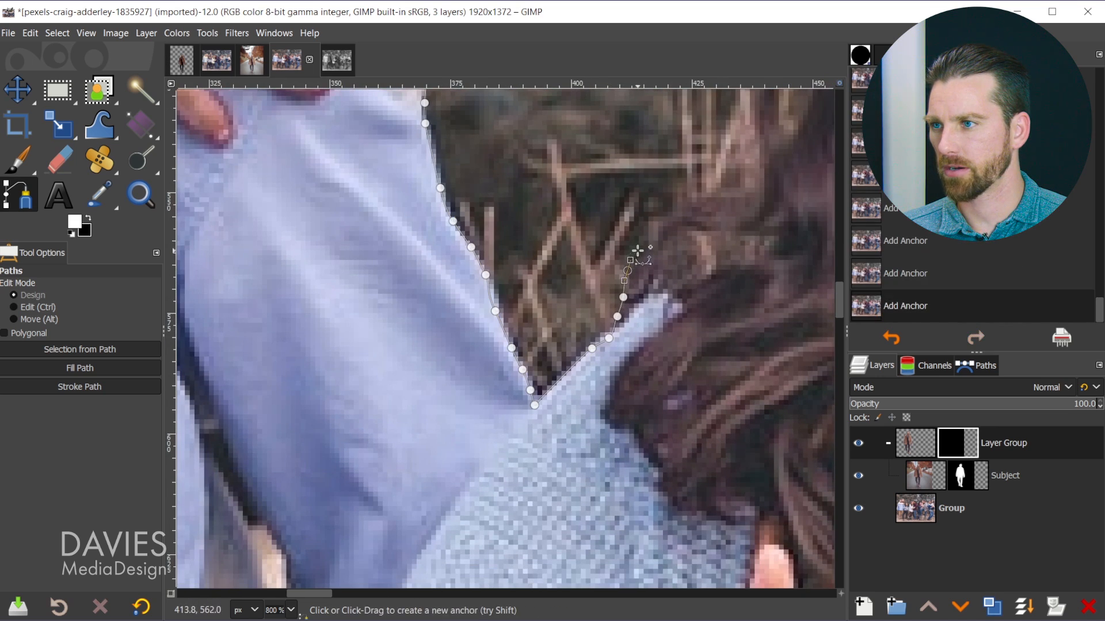
{"action": "left_click", "coordinate": [642, 249]}
{"action": "left_click", "coordinate": [687, 207]}
{"action": "left_click", "coordinate": [709, 200]}
{"action": "scroll", "coordinate": [495, 468], "scroll_direction": "up", "scroll_amount": 4}
{"action": "scroll", "coordinate": [495, 468], "scroll_direction": "right", "scroll_amount": 5}
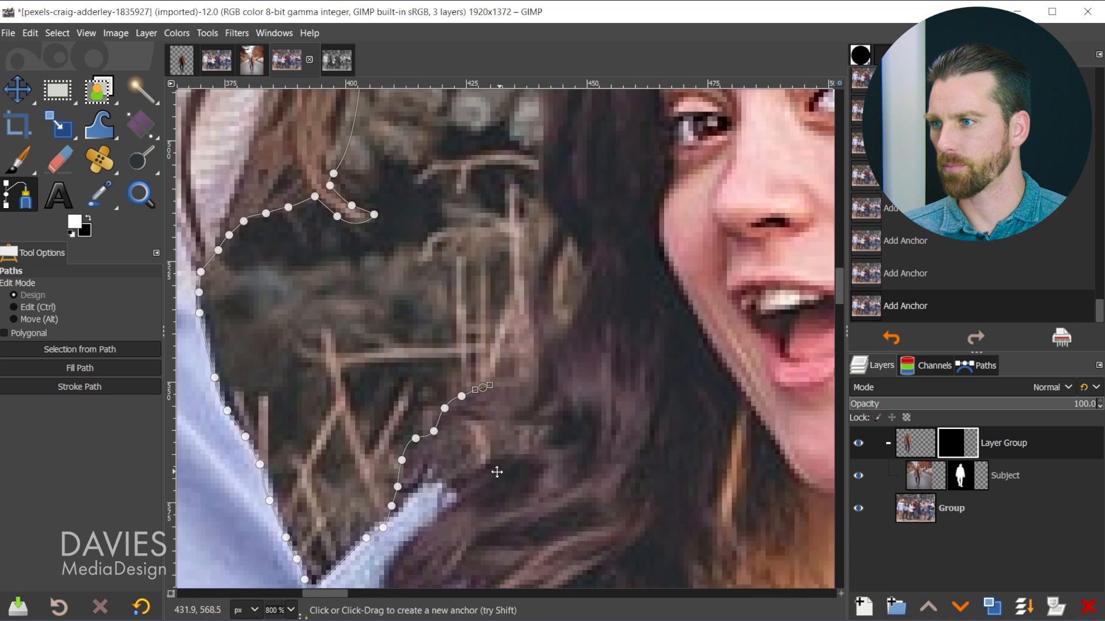
Trace the path up the dark-haired woman's lower waves to the level of her cheek.
{"action": "left_click", "coordinate": [518, 390]}
{"action": "left_click", "coordinate": [529, 373]}
{"action": "left_click", "coordinate": [533, 349]}
{"action": "left_click", "coordinate": [518, 322]}
{"action": "left_click", "coordinate": [518, 285]}
{"action": "left_click", "coordinate": [535, 254]}
{"action": "left_click", "coordinate": [548, 233]}
{"action": "scroll", "coordinate": [571, 493], "scroll_direction": "up", "scroll_amount": 5}
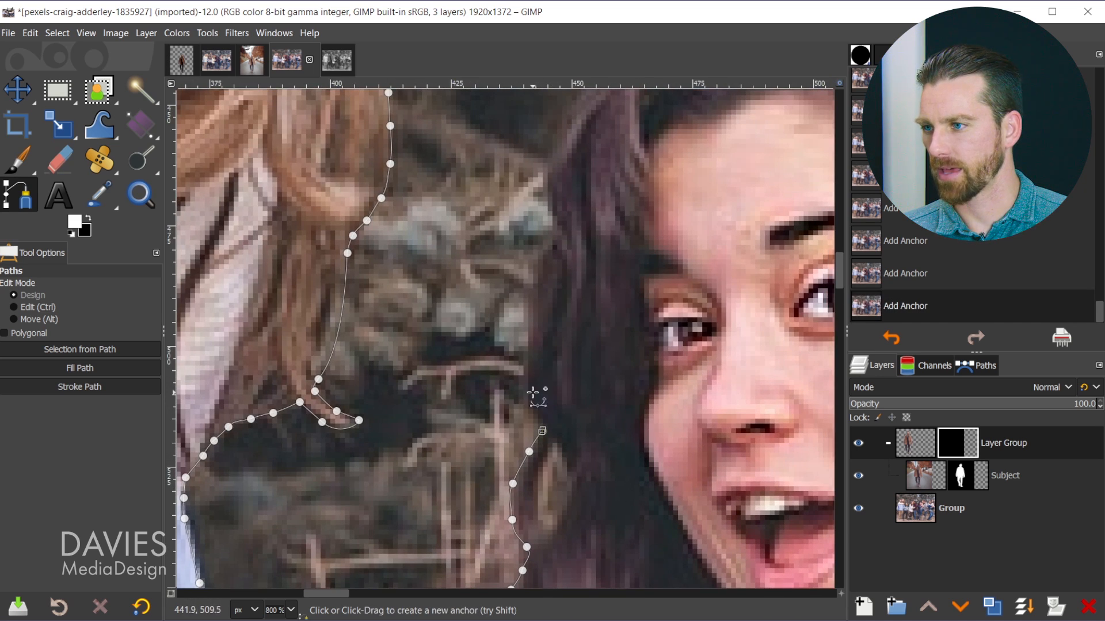
Continue the path up the side of the dark-haired woman's hair from her cheek toward the crown.
{"action": "left_click", "coordinate": [523, 350]}
{"action": "left_click", "coordinate": [524, 309]}
{"action": "left_click", "coordinate": [528, 278]}
{"action": "left_click", "coordinate": [537, 250]}
{"action": "left_click", "coordinate": [559, 235]}
{"action": "scroll", "coordinate": [560, 236], "scroll_direction": "up", "scroll_amount": 5}
{"action": "left_click", "coordinate": [517, 422]}
{"action": "left_click", "coordinate": [513, 392]}
Trace the path over the crown of the dark-haired woman's head and start down the far side.
{"action": "left_click_drag", "start_coordinate": [663, 217], "coordinate": [669, 213]}
{"action": "left_click_drag", "start_coordinate": [691, 205], "coordinate": [705, 200]}
{"action": "left_click_drag", "start_coordinate": [742, 200], "coordinate": [384, 306]}
{"action": "left_click", "coordinate": [478, 306]}
{"action": "left_click", "coordinate": [578, 308]}
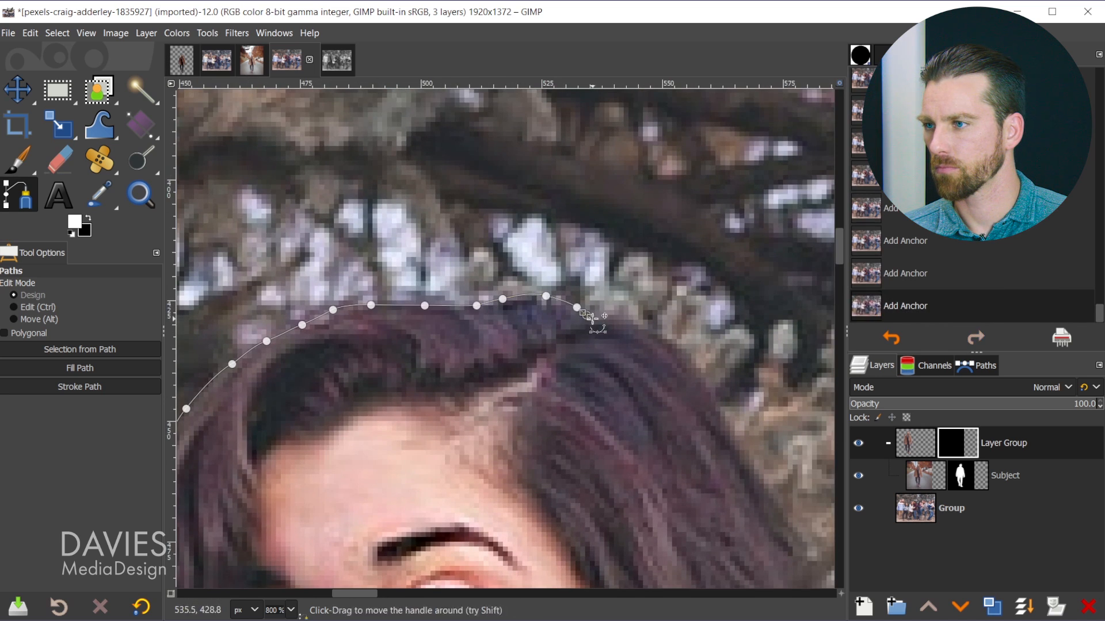
{"action": "left_click_drag", "start_coordinate": [596, 320], "coordinate": [300, 262]}
{"action": "left_click_drag", "start_coordinate": [372, 280], "coordinate": [388, 292]}
{"action": "left_click_drag", "start_coordinate": [404, 317], "coordinate": [410, 331]}
{"action": "left_click", "coordinate": [442, 385]}
Extend the path down the far side of the dark-haired woman's hair toward her shoulder.
{"action": "left_click_drag", "start_coordinate": [465, 482], "coordinate": [347, 199]}
{"action": "left_click", "coordinate": [380, 183]}
{"action": "left_click", "coordinate": [394, 210]}
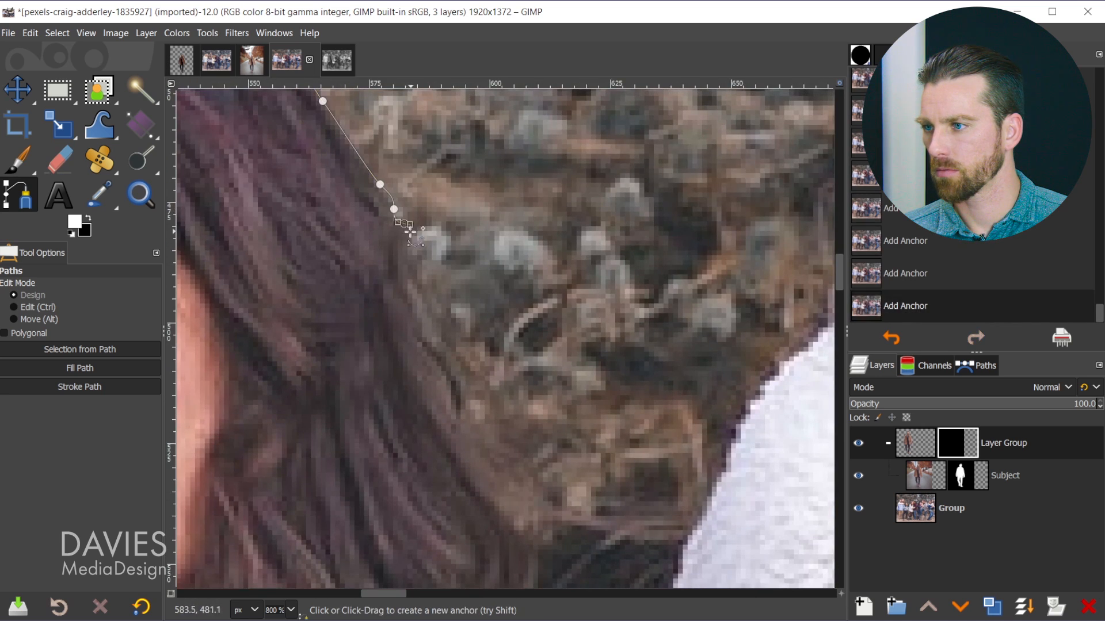
{"action": "left_click", "coordinate": [423, 296]}
{"action": "left_click", "coordinate": [431, 323]}
{"action": "left_click_drag", "start_coordinate": [474, 397], "coordinate": [347, 203]}
{"action": "left_click_drag", "start_coordinate": [360, 227], "coordinate": [392, 304]}
{"action": "left_click_drag", "start_coordinate": [407, 315], "coordinate": [428, 333]}
Run the path across the background gap from the dark hair to the white fleece jacket.
{"action": "left_click", "coordinate": [476, 336]}
{"action": "left_click", "coordinate": [520, 336]}
{"action": "left_click", "coordinate": [573, 331]}
{"action": "left_click", "coordinate": [592, 330]}
{"action": "scroll", "coordinate": [687, 350], "scroll_direction": "down", "scroll_amount": 3}
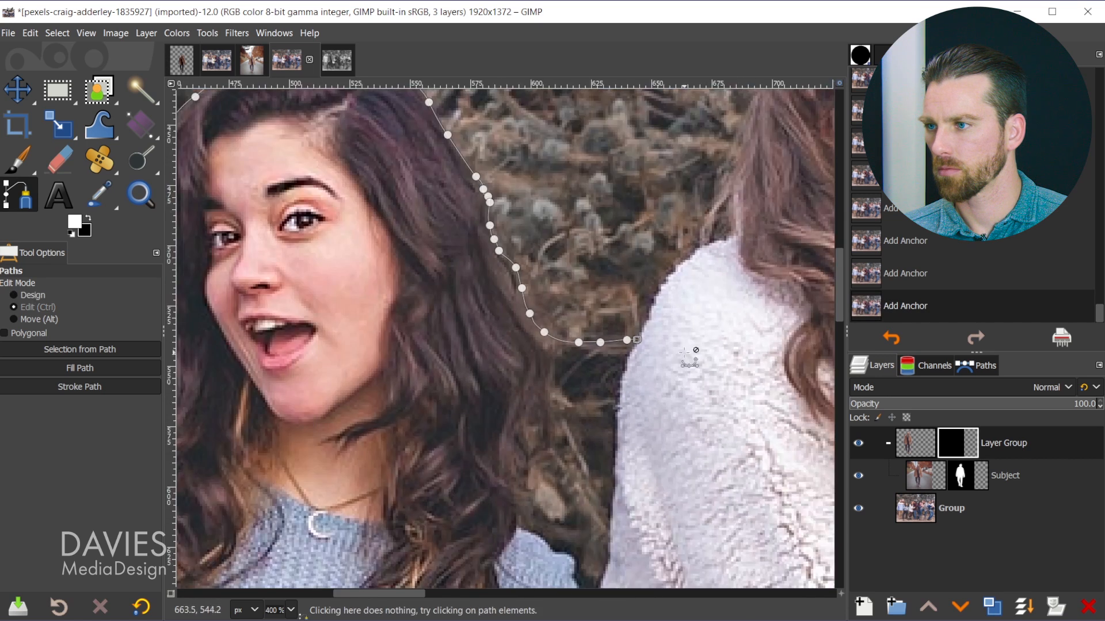
Toggle the layer group's mask off and on to check how far the man's coat extends past the path.
{"action": "left_click_drag", "start_coordinate": [693, 355], "coordinate": [557, 482]}
{"action": "left_click", "coordinate": [958, 443], "text": "ctrl"}
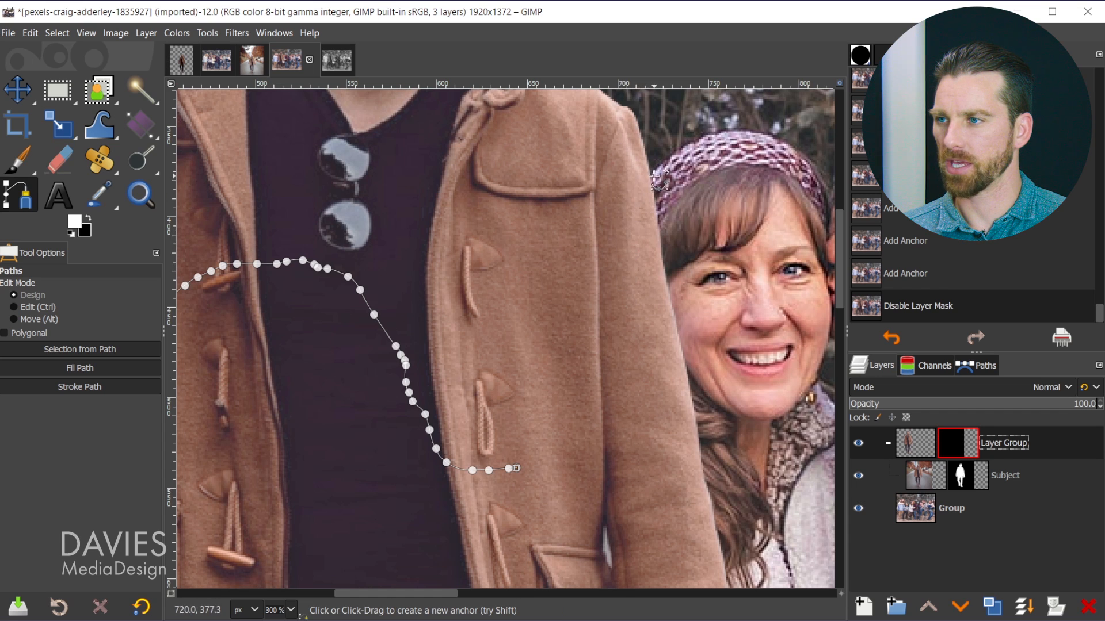
{"action": "left_click", "coordinate": [955, 444], "text": "ctrl"}
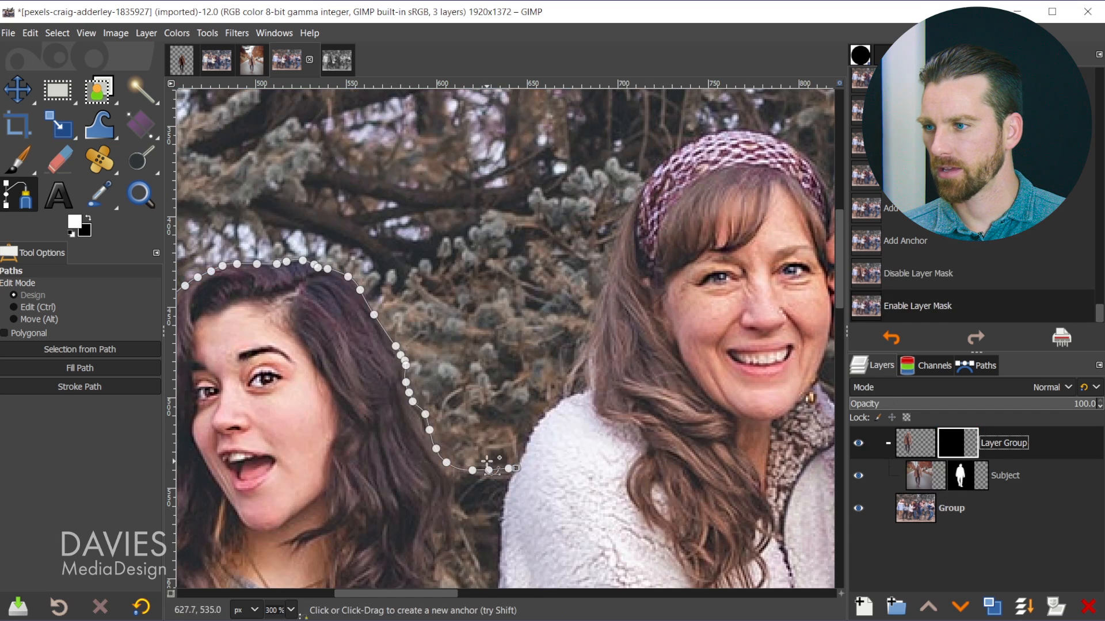
Trace the path up the white jacket's shoulder and onto the edge of the woman's brown hair.
{"action": "left_click", "coordinate": [615, 288]}
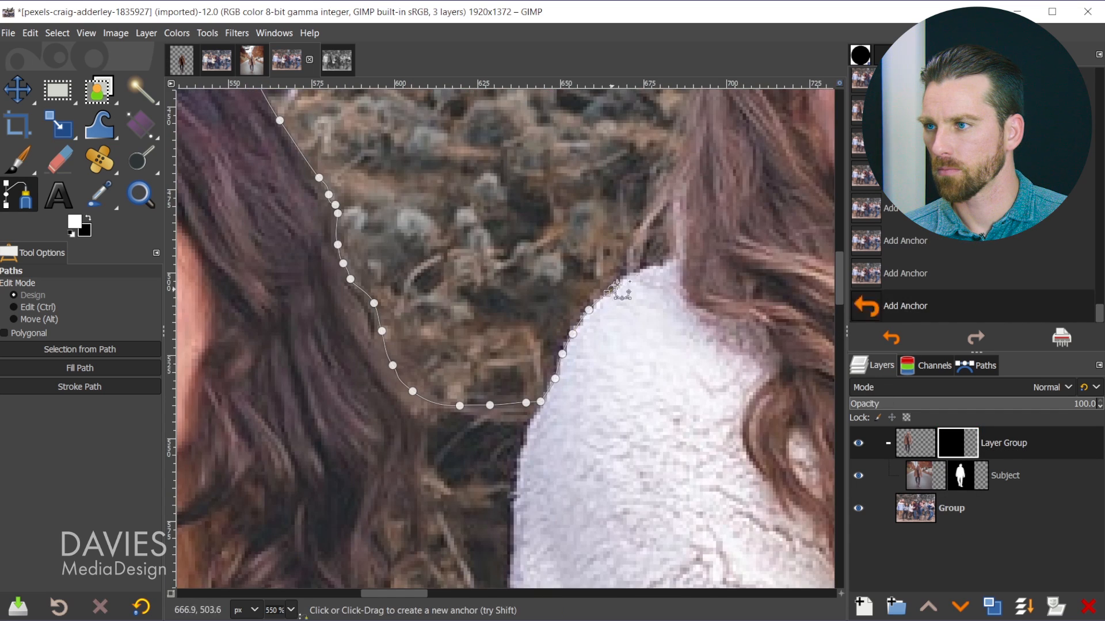
{"action": "scroll", "coordinate": [639, 239], "scroll_direction": "up", "scroll_amount": 2}
{"action": "key", "text": "ctrl+z"}
{"action": "left_click_drag", "start_coordinate": [589, 304], "coordinate": [594, 287]}
{"action": "left_click", "coordinate": [596, 252]}
{"action": "left_click", "coordinate": [601, 219]}
{"action": "left_click_drag", "start_coordinate": [632, 171], "coordinate": [643, 159]}
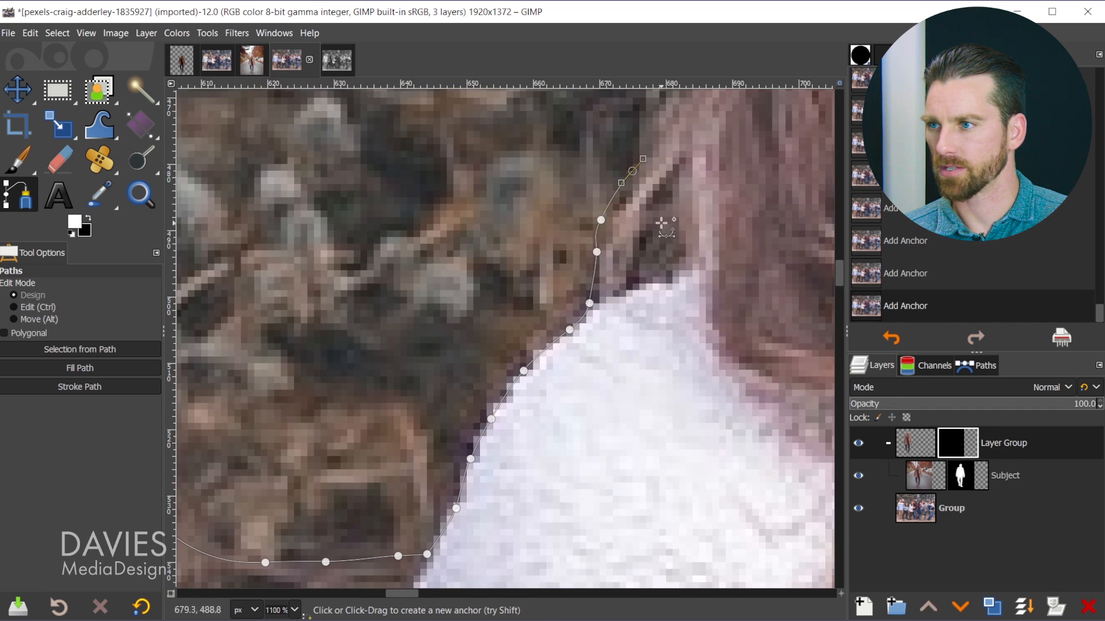
Continue the path up the brown hair and along the edge of the woman's knitted headband.
{"action": "scroll", "coordinate": [719, 202], "scroll_direction": "up", "scroll_amount": 4}
{"action": "left_click", "coordinate": [650, 365]}
{"action": "left_click_drag", "start_coordinate": [692, 313], "coordinate": [701, 292]}
{"action": "left_click", "coordinate": [712, 250]}
{"action": "left_click", "coordinate": [730, 192]}
{"action": "left_click", "coordinate": [741, 135]}
{"action": "scroll", "coordinate": [587, 503], "scroll_direction": "down", "scroll_amount": 1}
{"action": "left_click_drag", "start_coordinate": [568, 349], "coordinate": [581, 317]}
{"action": "left_click", "coordinate": [611, 249]}
{"action": "left_click", "coordinate": [653, 183]}
{"action": "left_click_drag", "start_coordinate": [689, 147], "coordinate": [698, 141]}
{"action": "scroll", "coordinate": [697, 141], "scroll_direction": "down", "scroll_amount": 6}
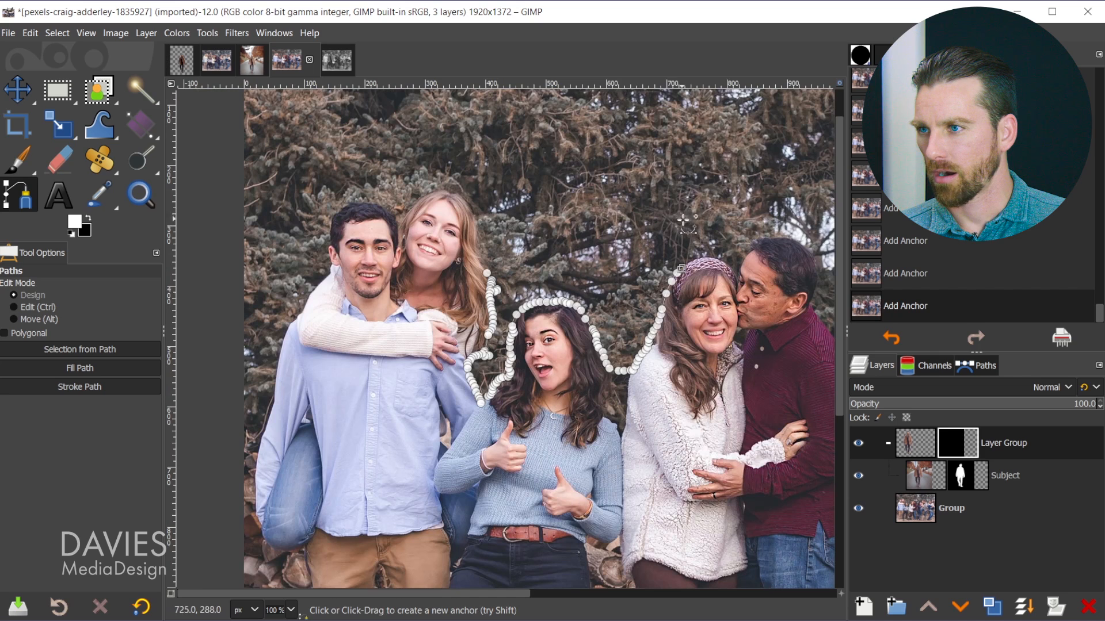
Route the path loosely around the background above the photo and close it at the starting anchor by the blonde hair.
{"action": "scroll", "coordinate": [713, 190], "scroll_direction": "down", "scroll_amount": 2}
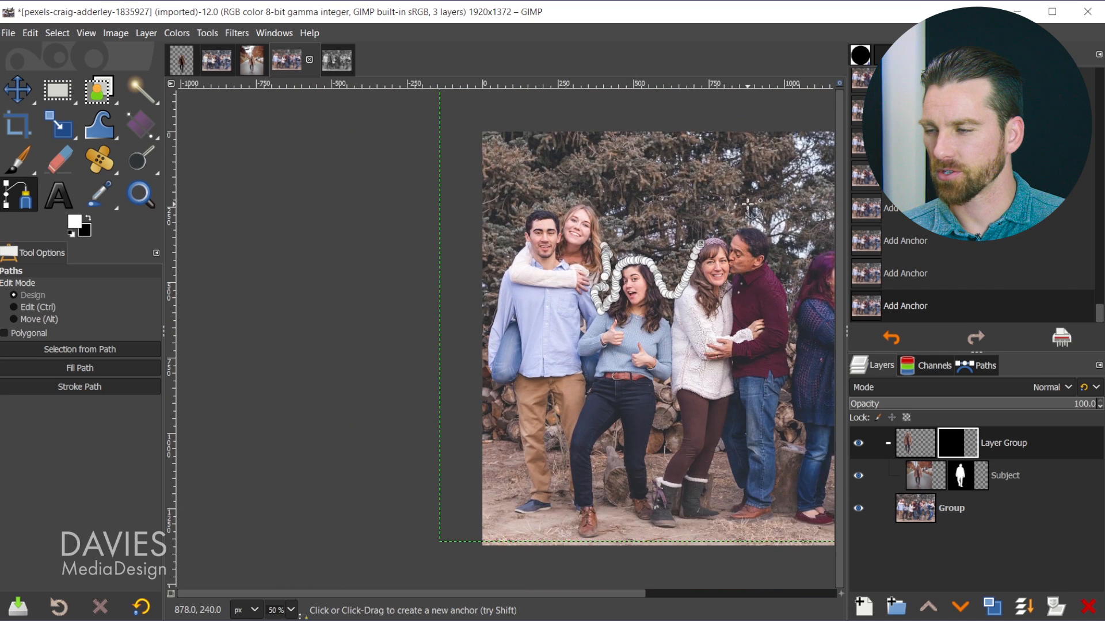
{"action": "left_click", "coordinate": [775, 156]}
{"action": "left_click", "coordinate": [759, 112]}
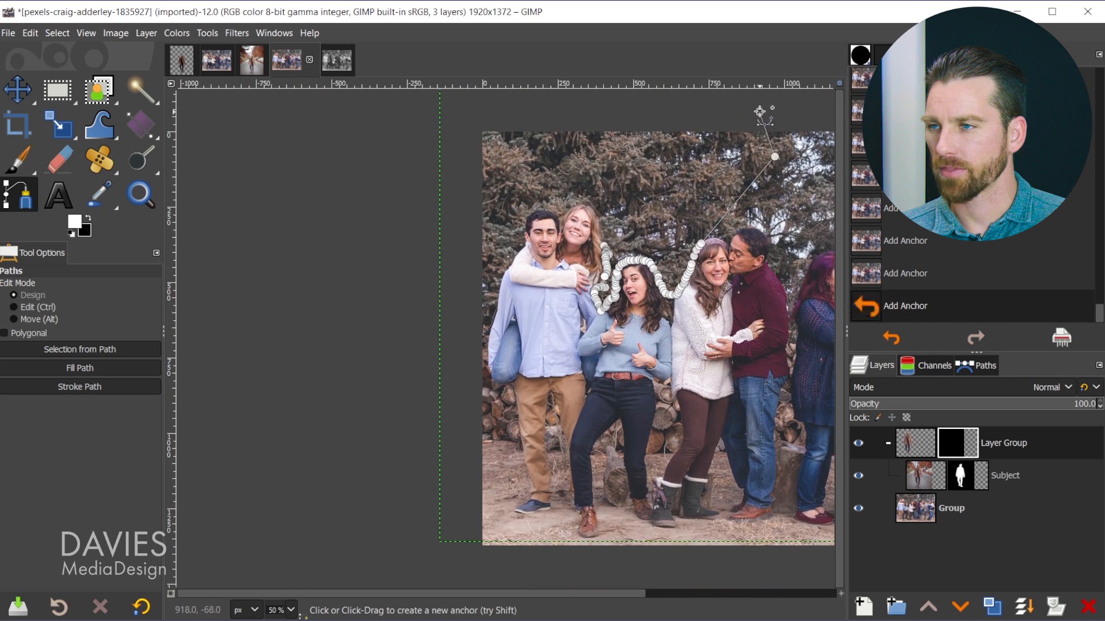
{"action": "left_click", "coordinate": [542, 108]}
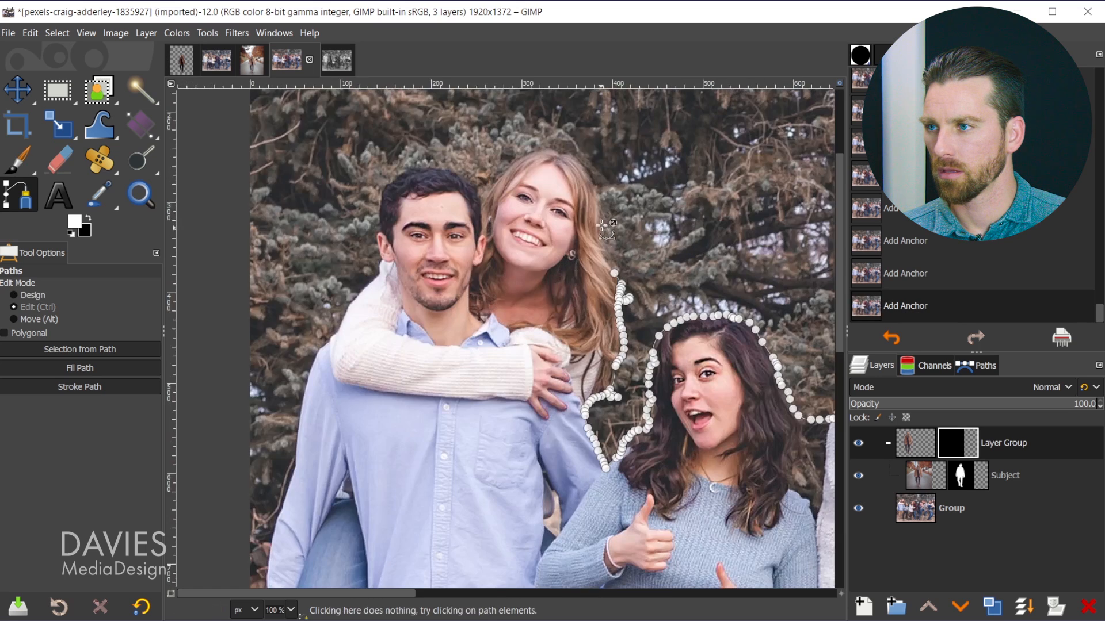
{"action": "scroll", "coordinate": [597, 225], "scroll_direction": "up", "scroll_amount": 3}
{"action": "left_click", "coordinate": [611, 165]}
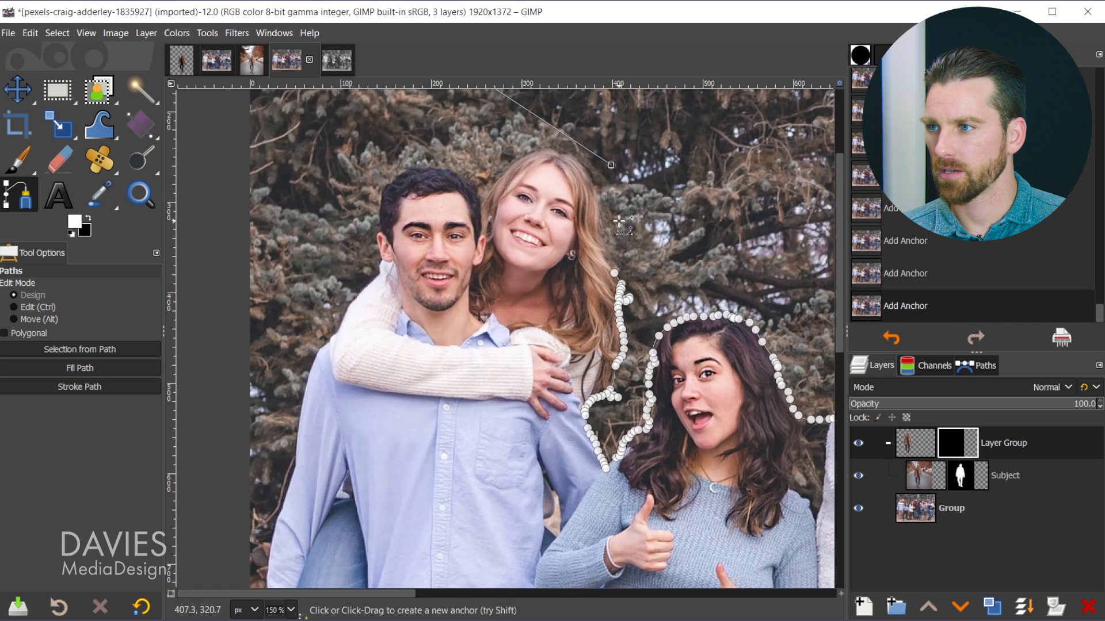
{"action": "left_click", "coordinate": [618, 221]}
{"action": "left_click", "coordinate": [615, 273]}
Disable the layer group's mask and check that the closed path surrounds the man's head and upper body.
{"action": "left_click", "coordinate": [967, 452], "text": "ctrl"}
{"action": "scroll", "coordinate": [742, 397], "scroll_direction": "down", "scroll_amount": 1}
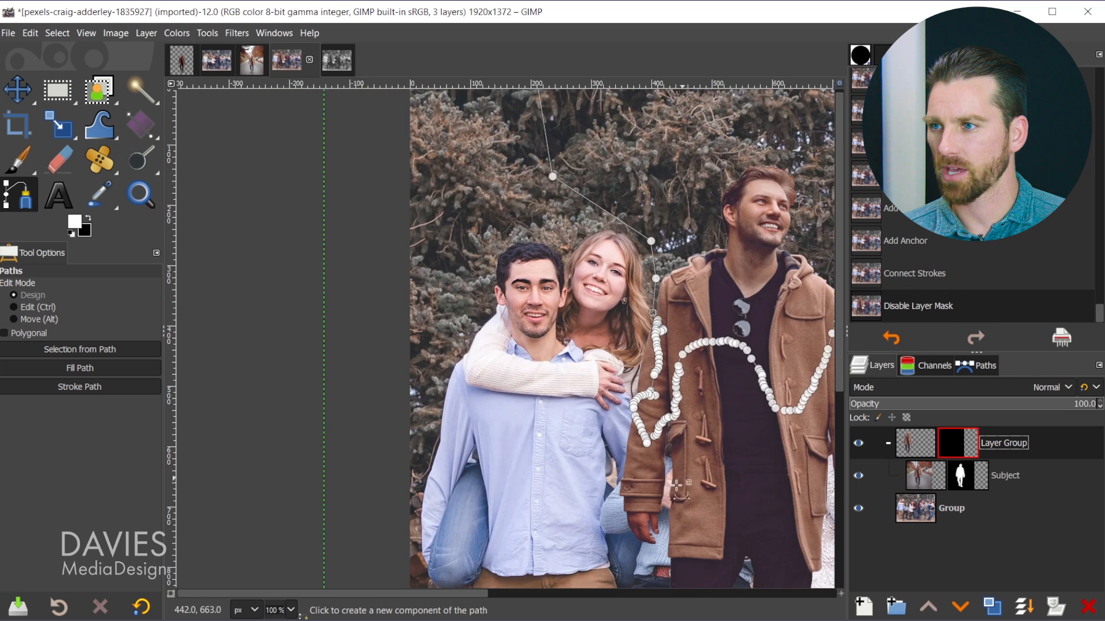
{"action": "left_click_drag", "start_coordinate": [484, 595], "coordinate": [447, 614]}
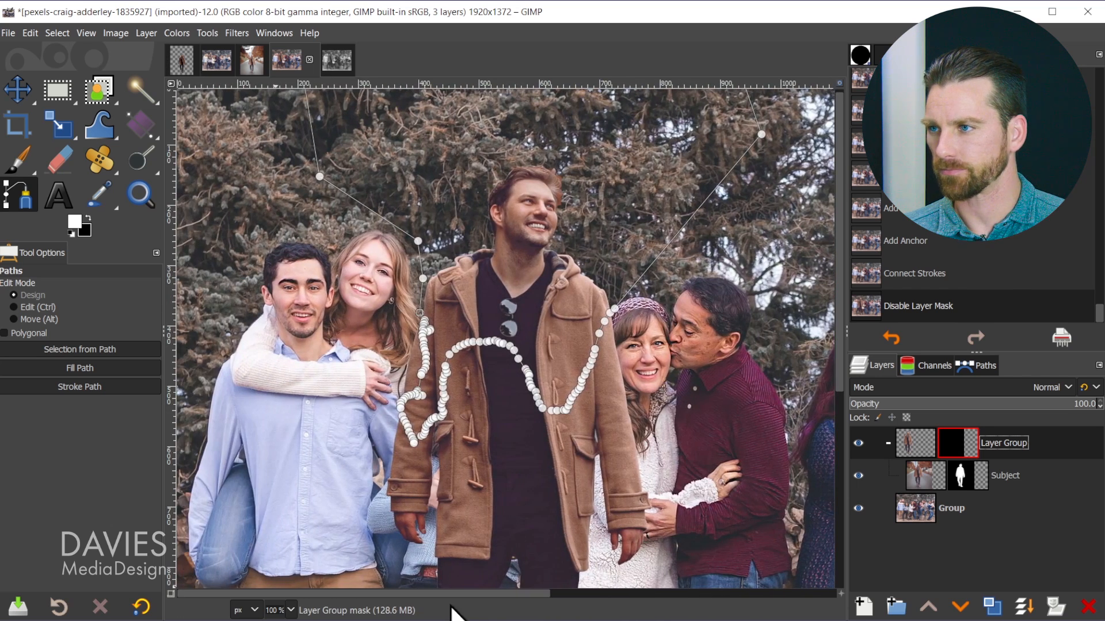
Re-enable the layer group's mask and fill the path on it with solid white, keeping antialiasing on.
{"action": "left_click", "coordinate": [958, 452], "text": "ctrl"}
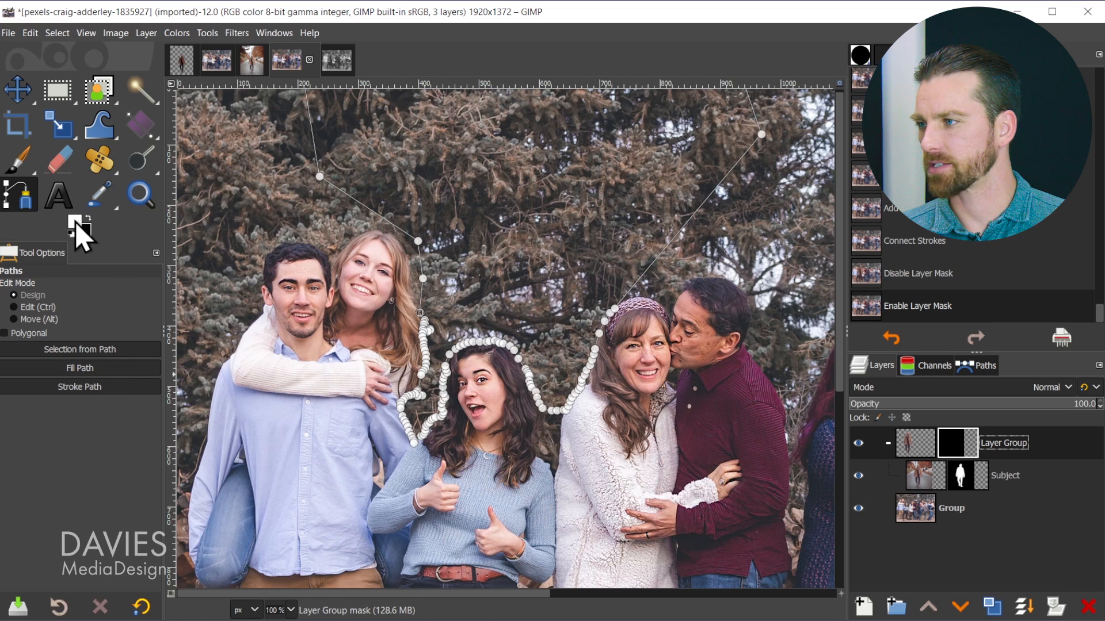
{"action": "left_click", "coordinate": [100, 370]}
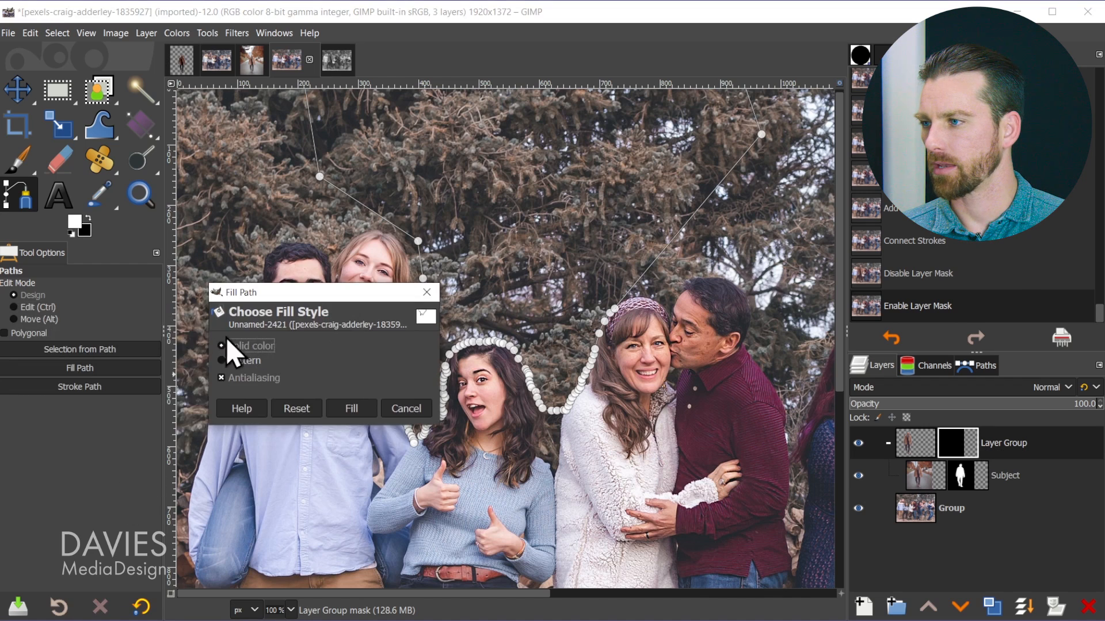
{"action": "left_click", "coordinate": [356, 406]}
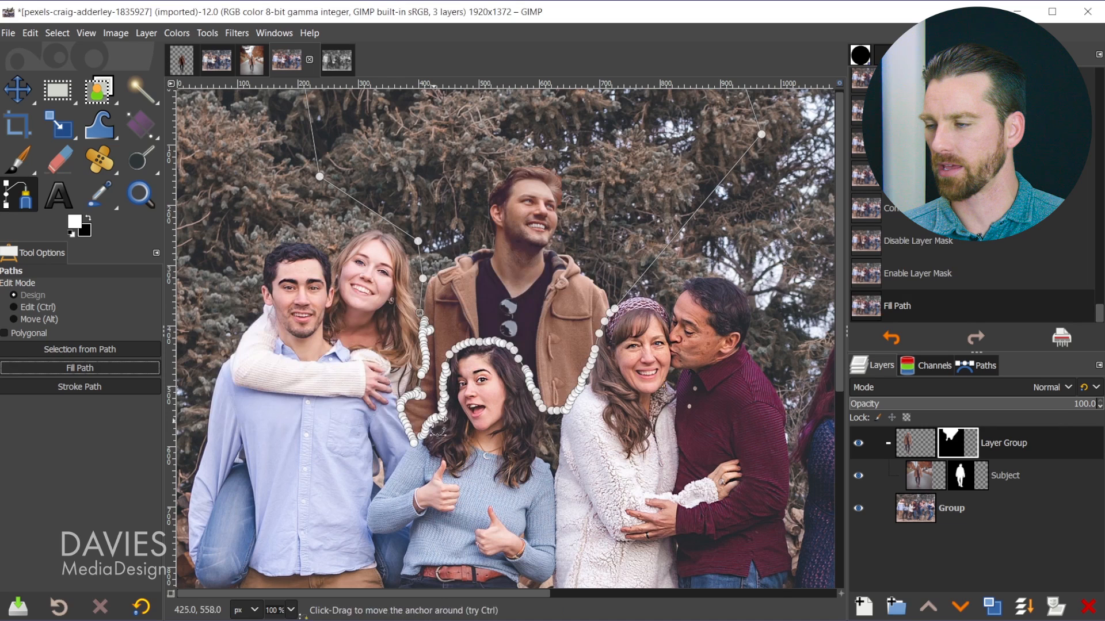
Target the layer group's mask and trace a closed path around the background gap between the dark-haired woman's curls and the white fleece jacket.
{"action": "left_click", "coordinate": [17, 89]}
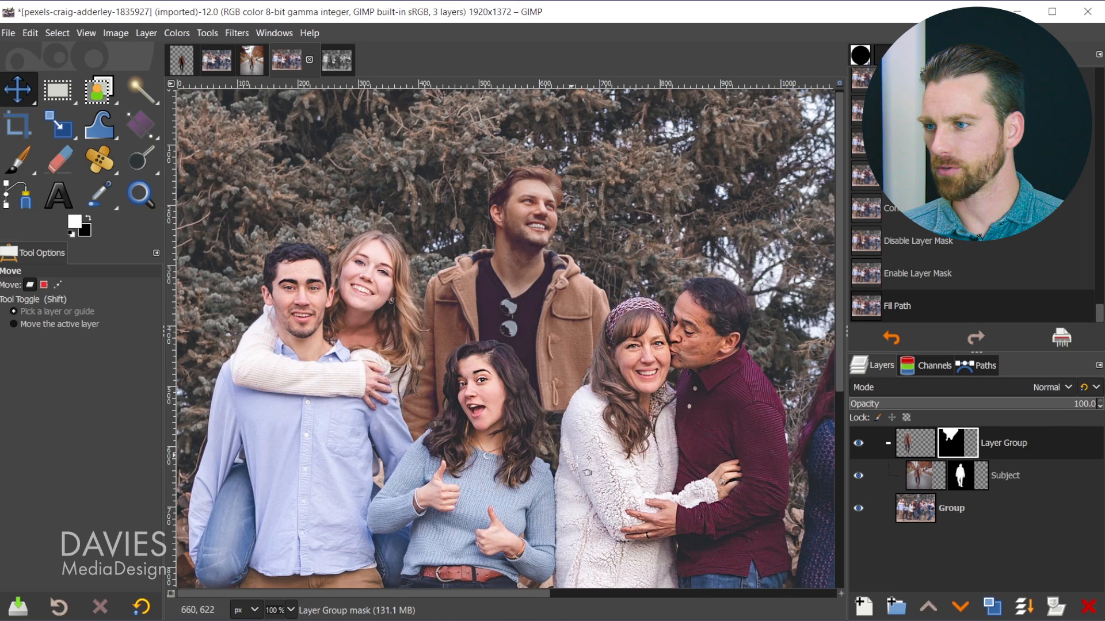
{"action": "scroll", "coordinate": [569, 453], "scroll_direction": "down", "scroll_amount": 3}
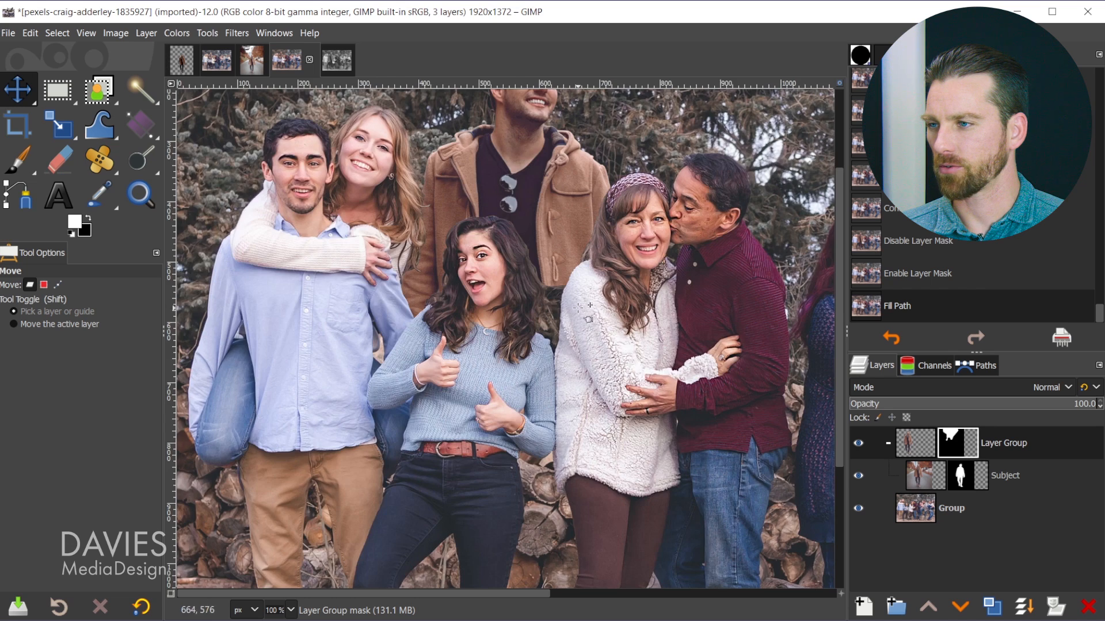
{"action": "scroll", "coordinate": [578, 307], "scroll_direction": "up", "scroll_amount": 3}
{"action": "scroll", "coordinate": [449, 326], "scroll_direction": "up", "scroll_amount": 1}
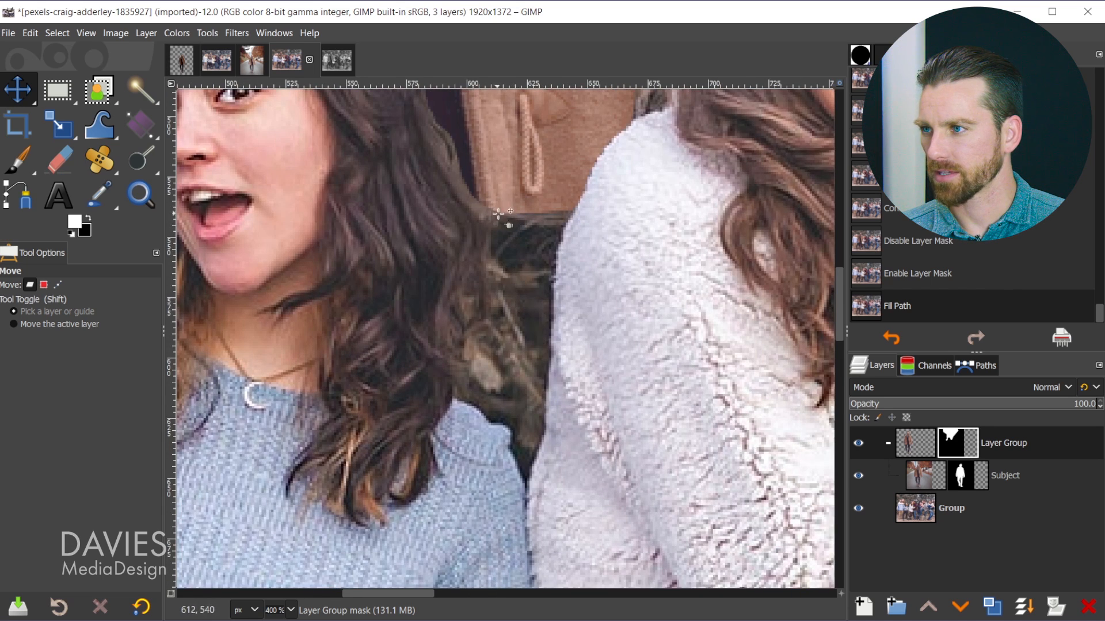
{"action": "left_click", "coordinate": [955, 443]}
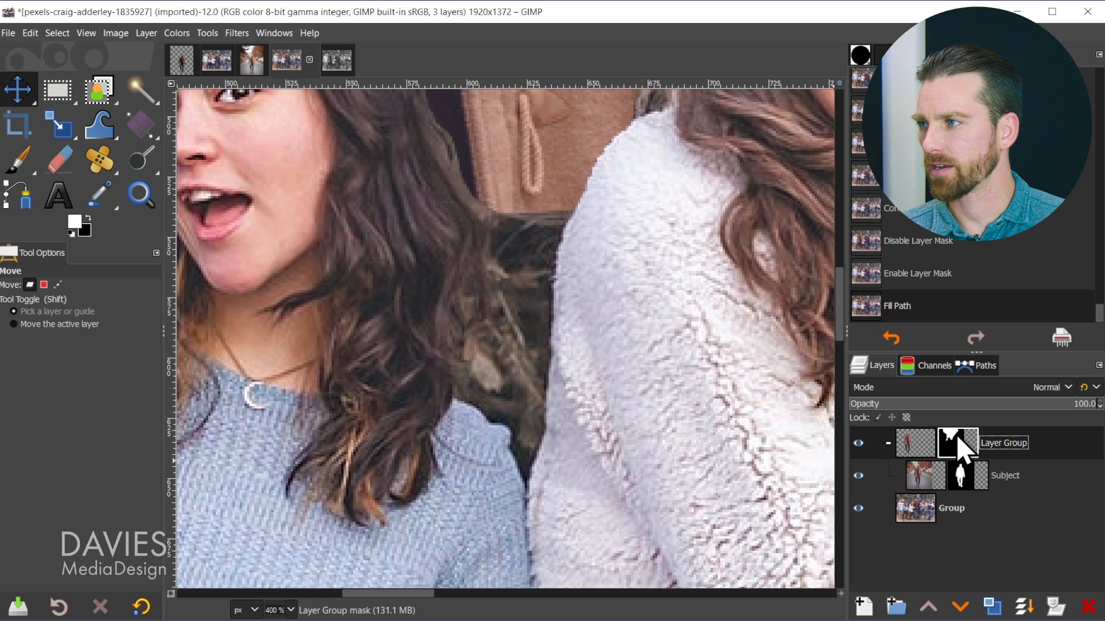
{"action": "left_click", "coordinate": [25, 194]}
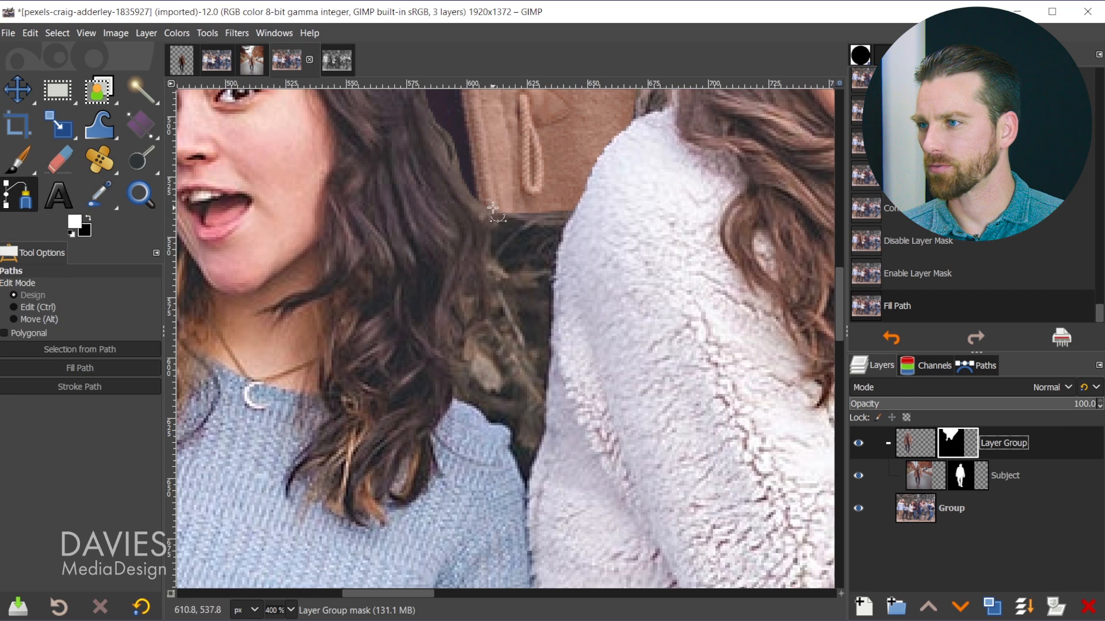
{"action": "scroll", "coordinate": [491, 208], "scroll_direction": "up", "scroll_amount": 1}
{"action": "left_click", "coordinate": [503, 212]}
{"action": "left_click", "coordinate": [510, 233]}
{"action": "left_click_drag", "start_coordinate": [498, 258], "coordinate": [505, 289]}
{"action": "left_click_drag", "start_coordinate": [512, 299], "coordinate": [527, 347]}
{"action": "left_click_drag", "start_coordinate": [532, 368], "coordinate": [535, 378]}
{"action": "left_click_drag", "start_coordinate": [542, 397], "coordinate": [548, 404]}
{"action": "left_click_drag", "start_coordinate": [560, 400], "coordinate": [565, 395]}
{"action": "left_click_drag", "start_coordinate": [571, 382], "coordinate": [572, 368]}
{"action": "left_click_drag", "start_coordinate": [574, 330], "coordinate": [574, 318]}
{"action": "left_click", "coordinate": [502, 212], "text": "ctrl"}
Fill the closed path between the curls and the fleece jacket with solid white on the mask.
{"action": "left_click", "coordinate": [53, 371]}
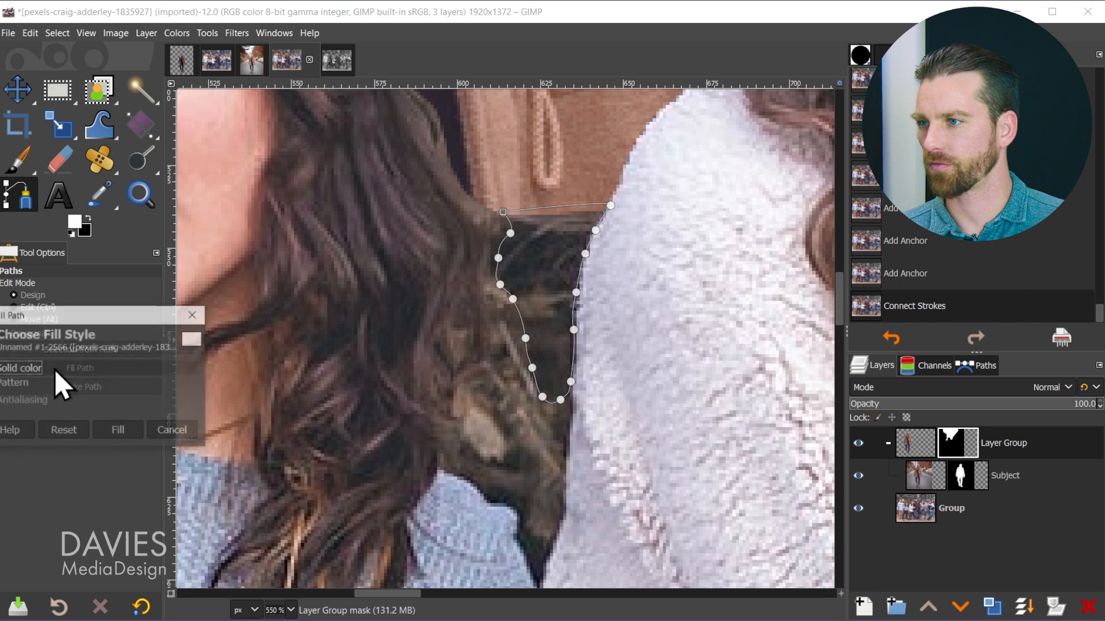
{"action": "left_click", "coordinate": [115, 430]}
{"action": "scroll", "coordinate": [359, 462], "scroll_direction": "down", "scroll_amount": 2}
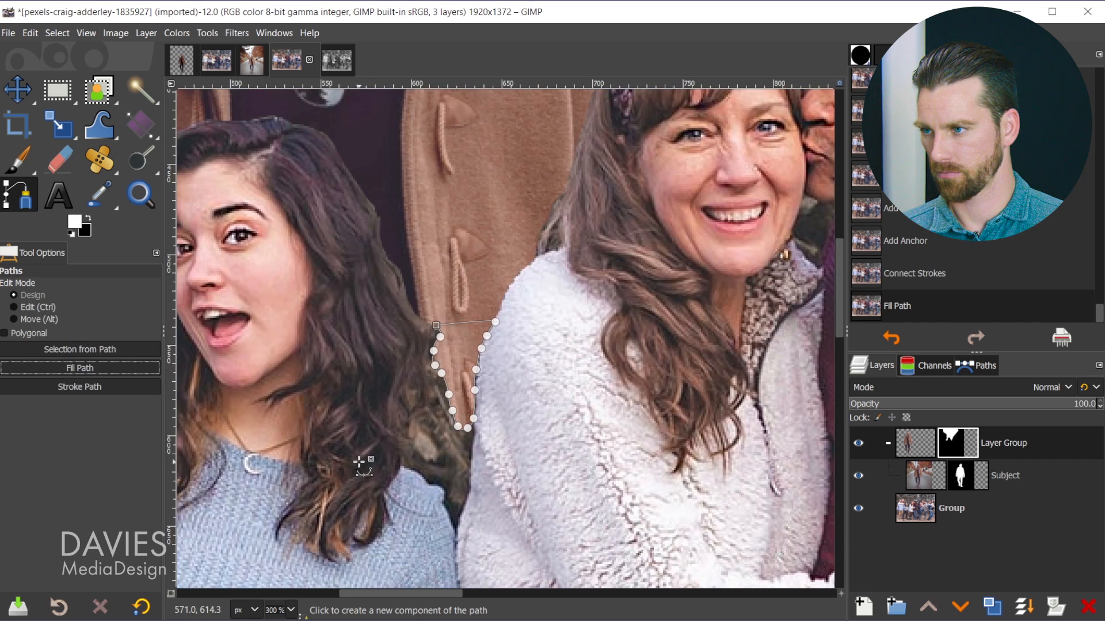
Trace a closed path around the small gap between the headband woman's hair and her jacket shoulder, and fill it with white on the mask.
{"action": "scroll", "coordinate": [576, 230], "scroll_direction": "up", "scroll_amount": 4}
{"action": "left_click", "coordinate": [492, 236]}
{"action": "left_click", "coordinate": [454, 325]}
{"action": "left_click", "coordinate": [453, 351]}
{"action": "left_click", "coordinate": [479, 344]}
{"action": "left_click", "coordinate": [499, 329]}
{"action": "left_click", "coordinate": [494, 287]}
{"action": "left_click", "coordinate": [492, 236], "text": "ctrl"}
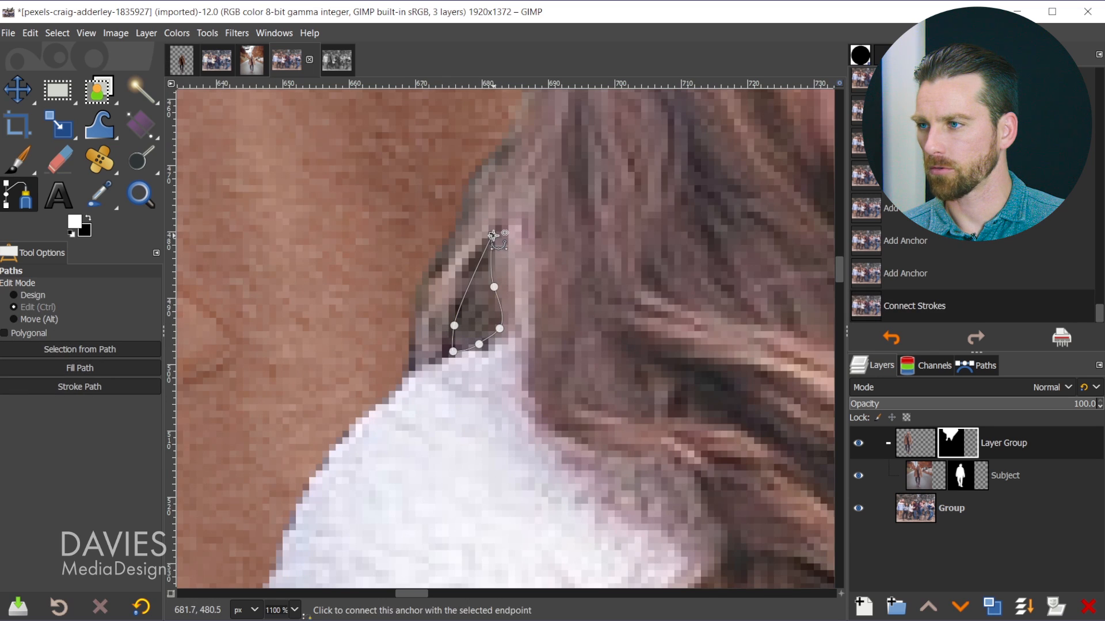
{"action": "left_click", "coordinate": [133, 371]}
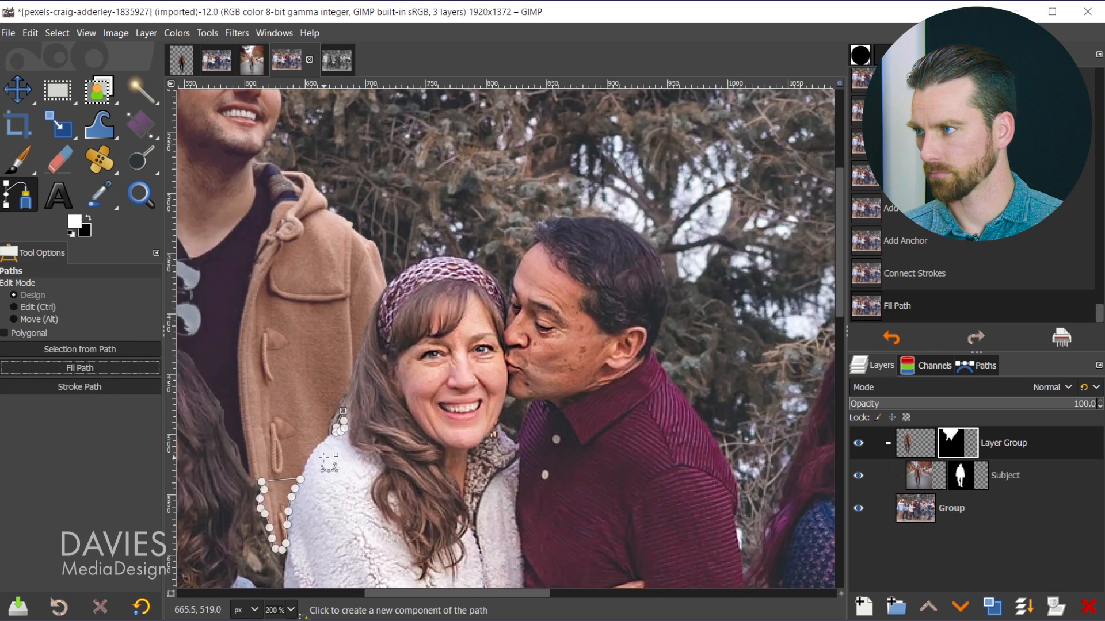
Trace a closed path around the small gap in the dark-haired woman's curls beside her mouth, and fill it with solid white on the mask.
{"action": "left_click", "coordinate": [20, 91]}
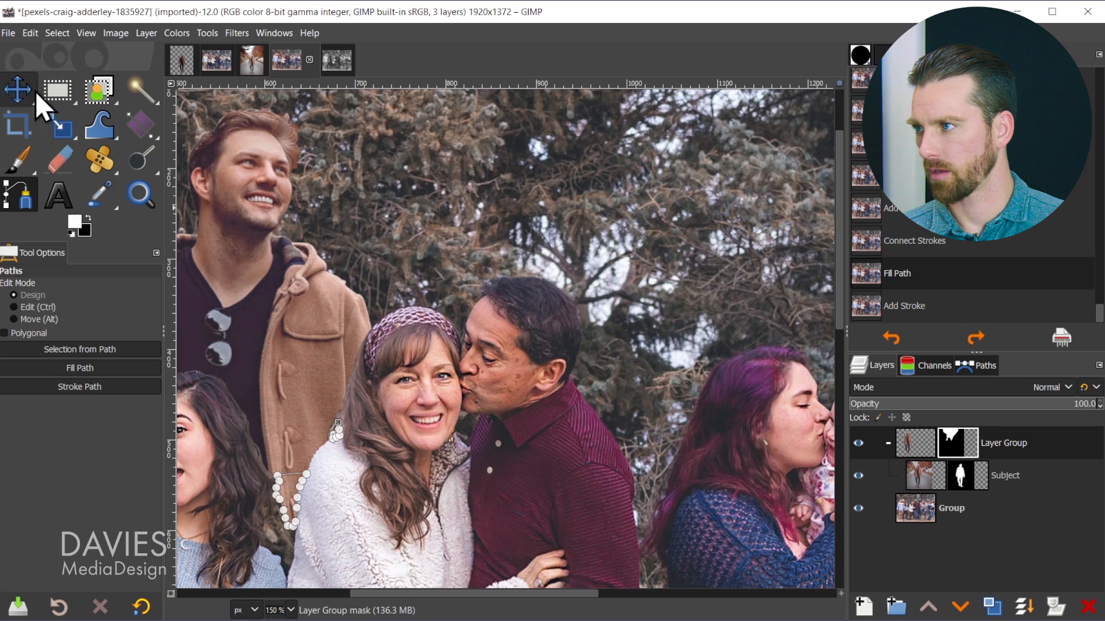
{"action": "left_click_drag", "start_coordinate": [404, 410], "coordinate": [780, 291]}
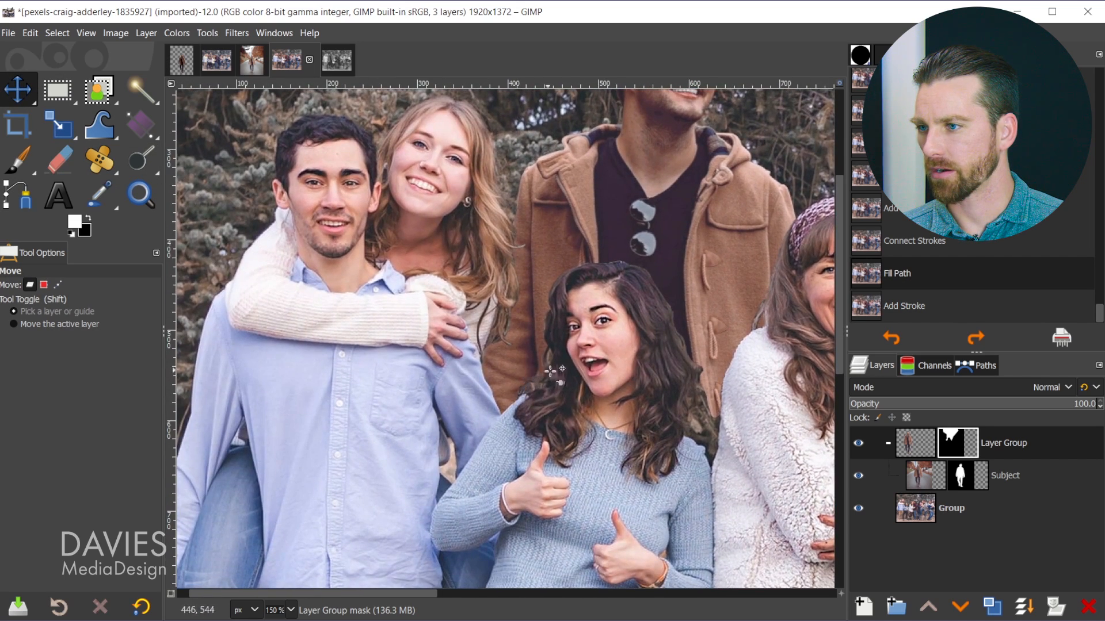
{"action": "scroll", "coordinate": [552, 368], "scroll_direction": "up", "scroll_amount": 5, "text": "ctrl"}
{"action": "left_click", "coordinate": [13, 199]}
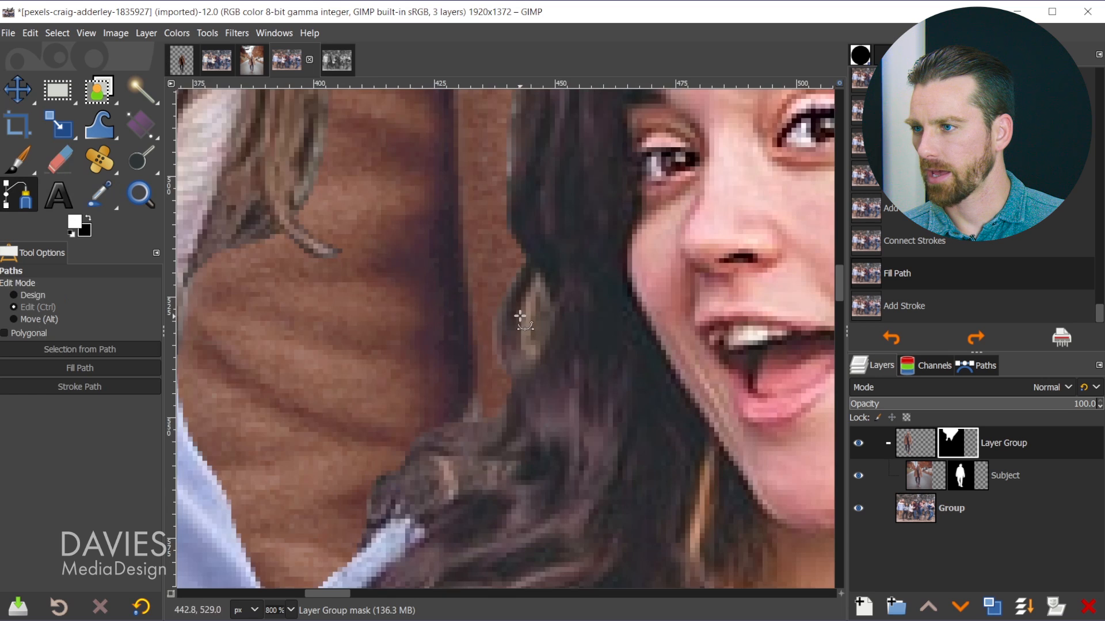
{"action": "scroll", "coordinate": [523, 316], "scroll_direction": "up", "scroll_amount": 2, "text": "ctrl"}
{"action": "left_click_drag", "start_coordinate": [545, 272], "coordinate": [530, 320]}
{"action": "left_click", "coordinate": [533, 347]}
{"action": "left_click", "coordinate": [550, 357]}
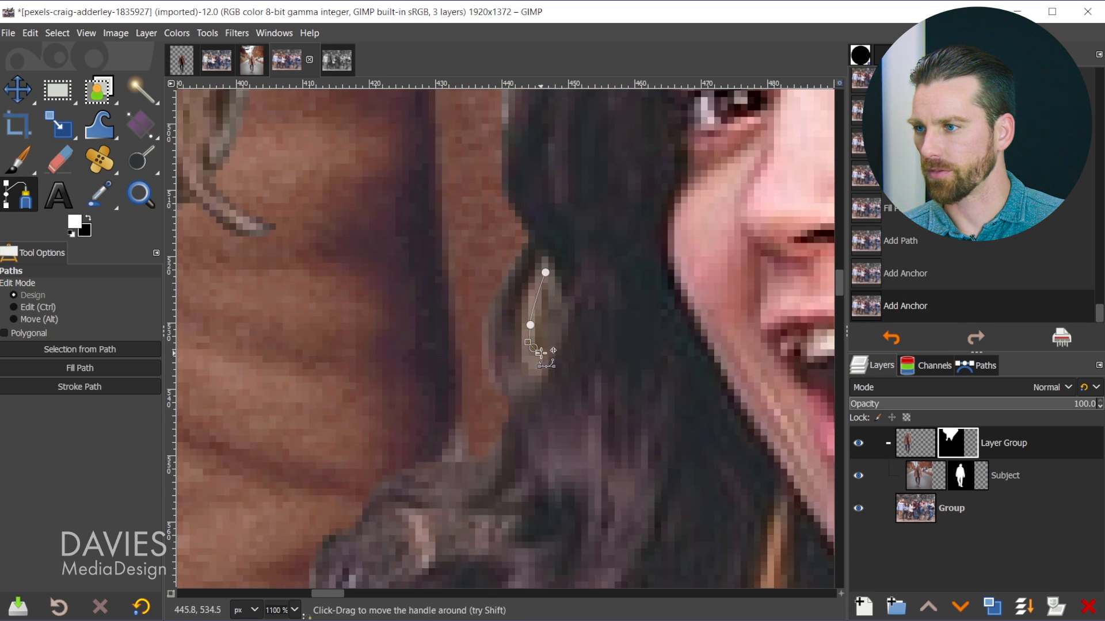
{"action": "left_click", "coordinate": [568, 317]}
{"action": "left_click", "coordinate": [545, 272], "text": "ctrl"}
{"action": "left_click", "coordinate": [102, 369]}
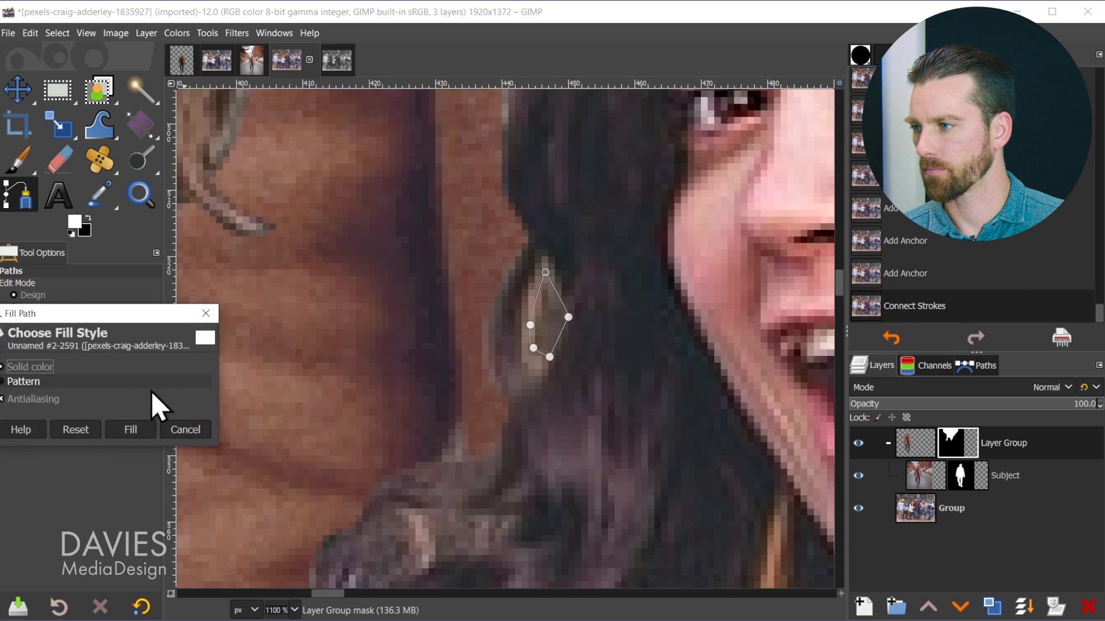
{"action": "left_click", "coordinate": [135, 429]}
Disable the layer group's mask to check where the man's legs fall behind the group, and re-enable it.
{"action": "key", "text": "1"}
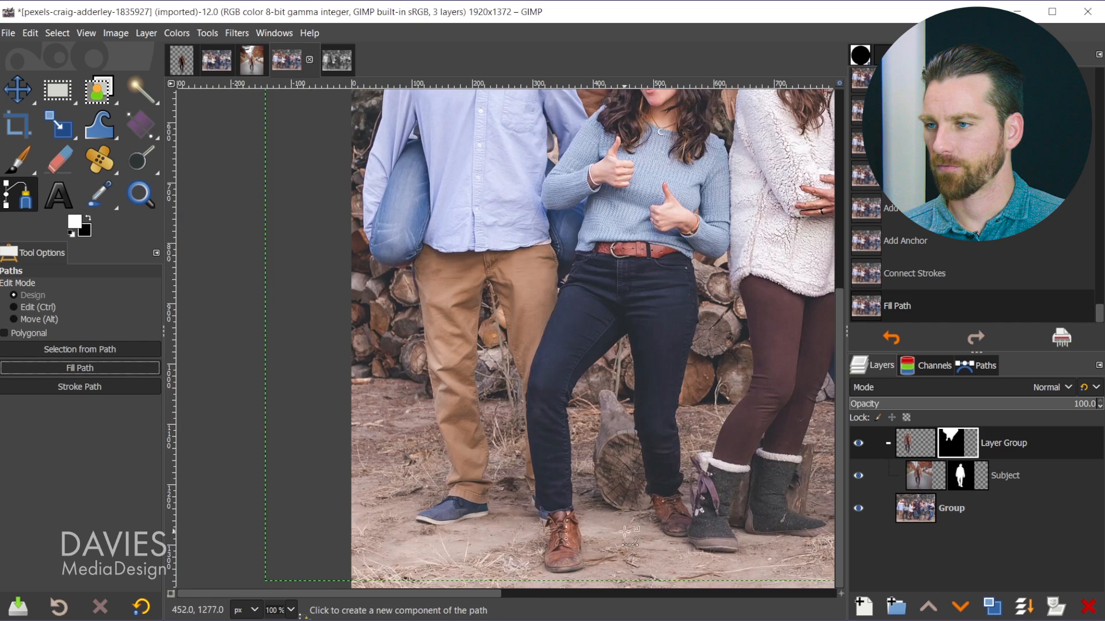
{"action": "left_click_drag", "start_coordinate": [486, 593], "coordinate": [561, 593]}
{"action": "left_click", "coordinate": [957, 448], "text": "ctrl"}
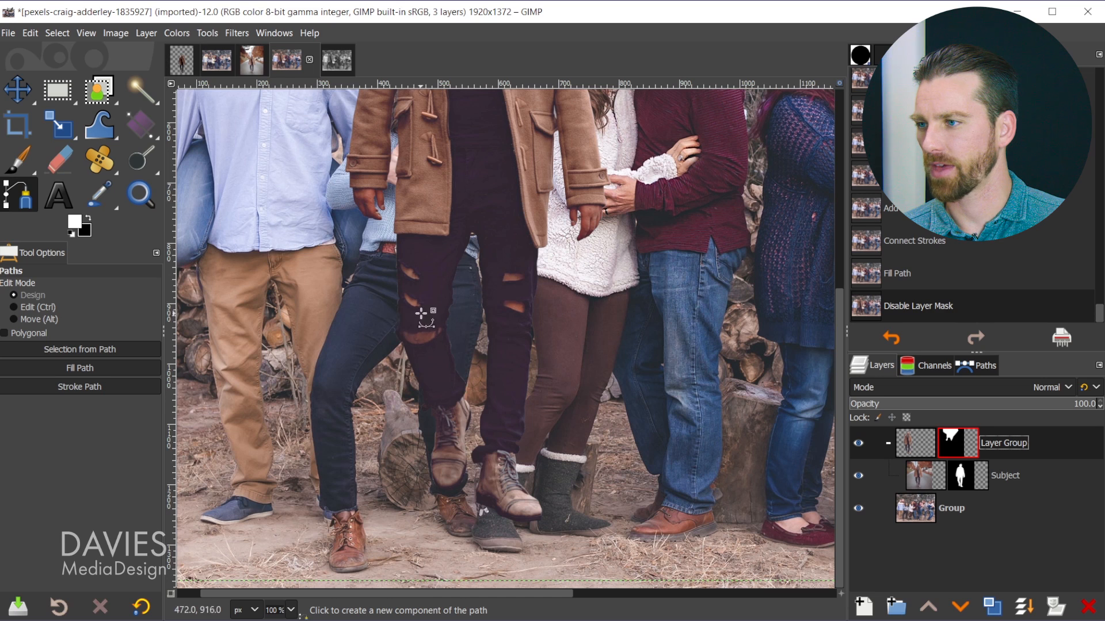
{"action": "left_click", "coordinate": [960, 444], "text": "ctrl"}
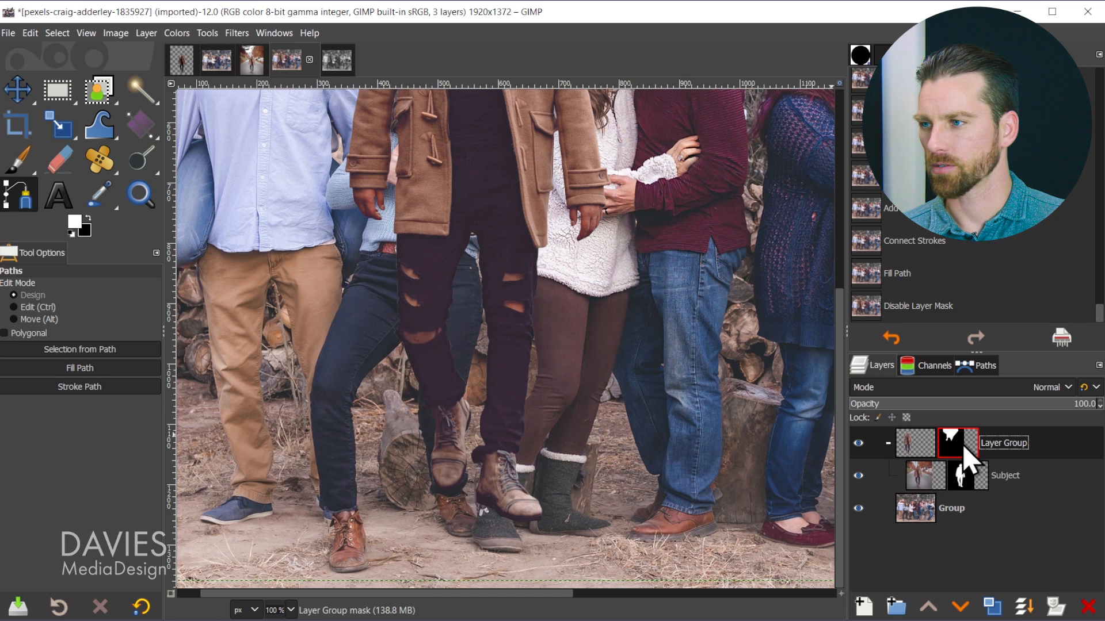
Start a path around the gap between the dark-haired woman's legs, following the inner edges of her jeans over the crotch.
{"action": "scroll", "coordinate": [404, 352], "scroll_direction": "up", "scroll_amount": 4}
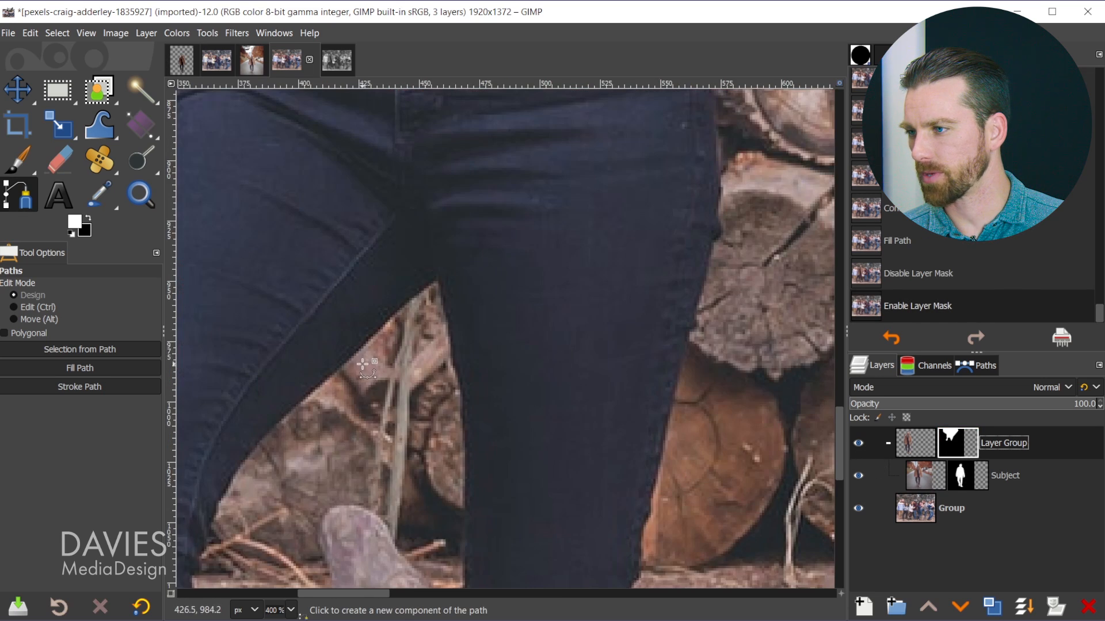
{"action": "scroll", "coordinate": [366, 368], "scroll_direction": "up", "scroll_amount": 1}
{"action": "left_click", "coordinate": [267, 426]}
{"action": "left_click", "coordinate": [344, 359]}
{"action": "left_click", "coordinate": [378, 323]}
{"action": "left_click", "coordinate": [418, 282]}
{"action": "left_click", "coordinate": [447, 261]}
{"action": "left_click", "coordinate": [469, 246]}
{"action": "left_click", "coordinate": [471, 277]}
{"action": "left_click", "coordinate": [480, 299]}
{"action": "left_click", "coordinate": [484, 328]}
{"action": "left_click", "coordinate": [485, 356]}
Toggle the layer group's mask to check the man's leg position, and close the path around the gap between her legs.
{"action": "left_click", "coordinate": [957, 446], "text": "ctrl"}
{"action": "left_click", "coordinate": [958, 446], "text": "ctrl"}
{"action": "left_click", "coordinate": [514, 401]}
{"action": "left_click", "coordinate": [512, 444]}
{"action": "left_click", "coordinate": [362, 411]}
{"action": "left_click", "coordinate": [279, 293], "text": "ctrl"}
Fill the closed path between the woman's legs with solid white on the mask.
{"action": "left_click", "coordinate": [98, 370]}
{"action": "left_click_drag", "start_coordinate": [112, 340], "coordinate": [314, 188]}
{"action": "left_click", "coordinate": [342, 263]}
Trace a closed path around the tiny background gap between the blue sweater's body and the woman's wrist.
{"action": "left_click_drag", "start_coordinate": [353, 594], "coordinate": [412, 593]}
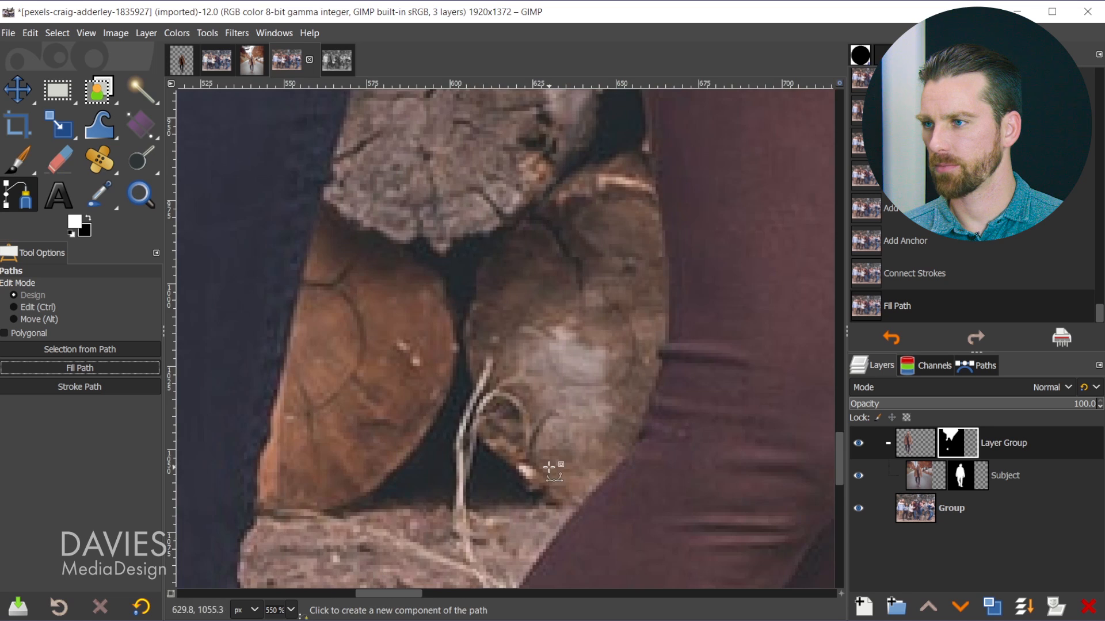
{"action": "scroll", "coordinate": [549, 469], "scroll_direction": "down", "scroll_amount": 3}
{"action": "scroll", "coordinate": [535, 387], "scroll_direction": "down", "scroll_amount": 3}
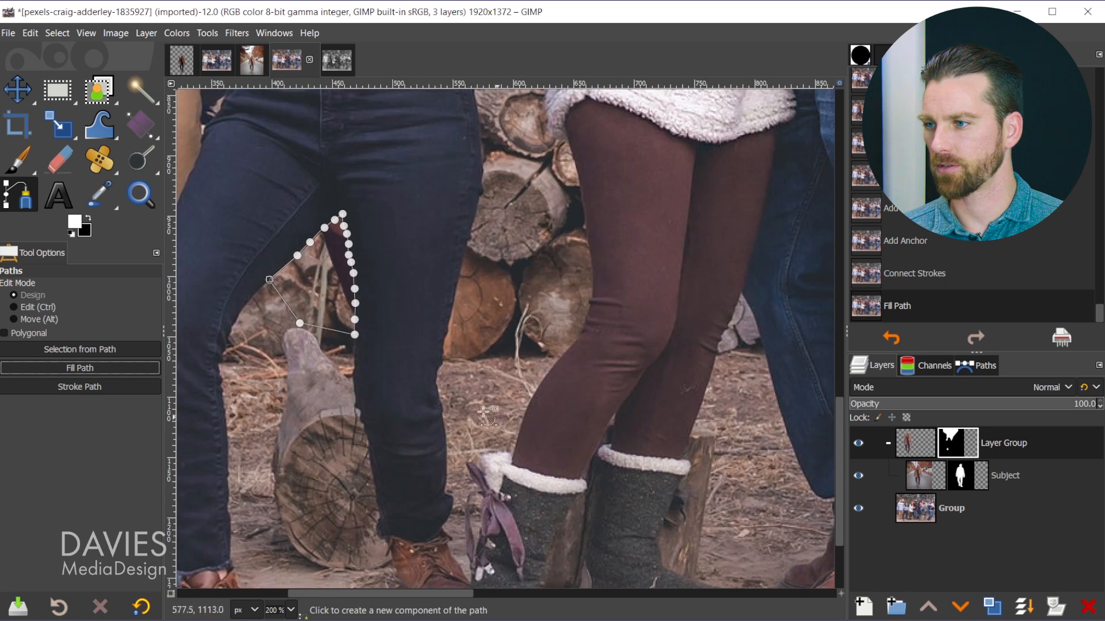
{"action": "scroll", "coordinate": [466, 275], "scroll_direction": "up", "scroll_amount": 6}
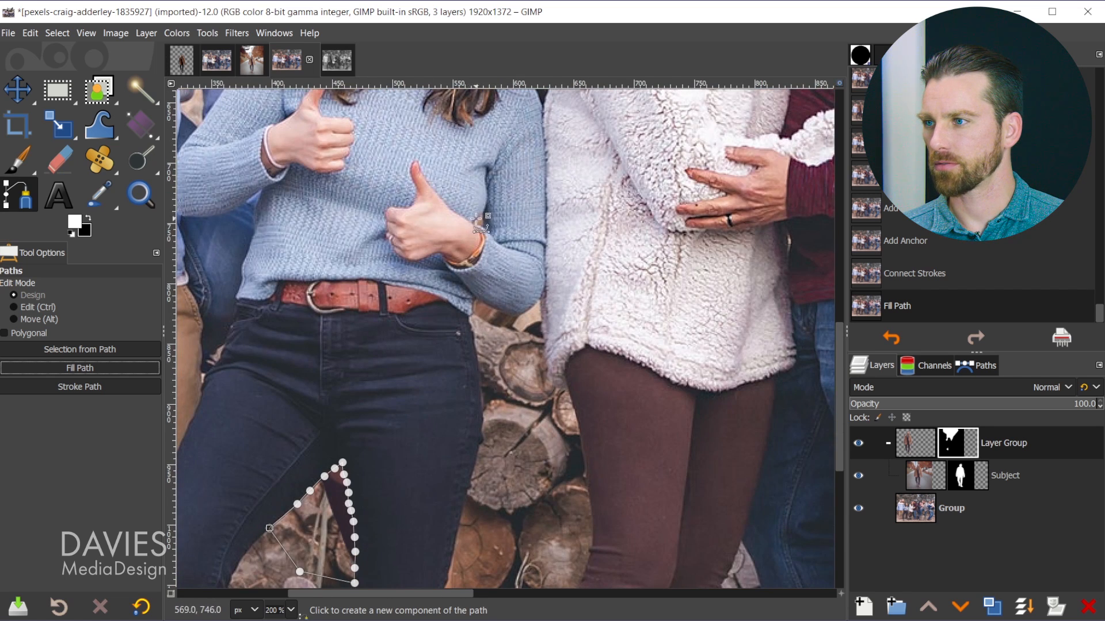
{"action": "scroll", "coordinate": [478, 222], "scroll_direction": "up", "scroll_amount": 5}
{"action": "left_click", "coordinate": [506, 193]}
{"action": "left_click", "coordinate": [468, 234]}
{"action": "left_click", "coordinate": [452, 249]}
{"action": "left_click", "coordinate": [507, 192], "text": "ctrl"}
Start a new path component below the blue sweater's sleeve and route it down the sweater hem to the hip of the jeans.
{"action": "scroll", "coordinate": [525, 253], "scroll_direction": "down", "scroll_amount": 1}
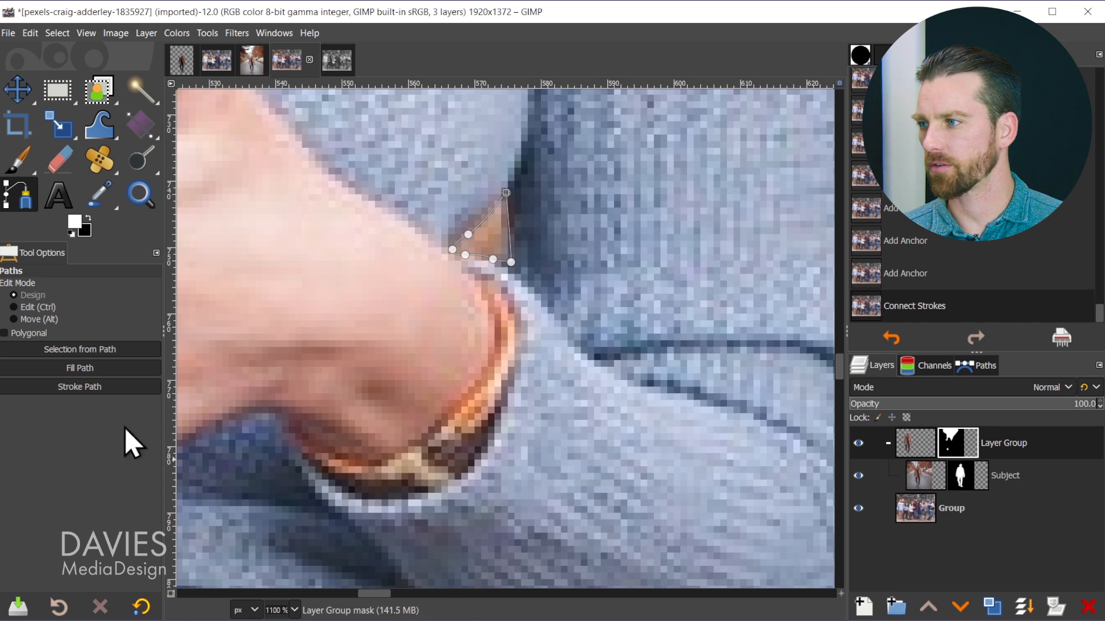
{"action": "scroll", "coordinate": [623, 402], "scroll_direction": "down", "scroll_amount": 1}
{"action": "scroll", "coordinate": [699, 391], "scroll_direction": "down", "scroll_amount": 3}
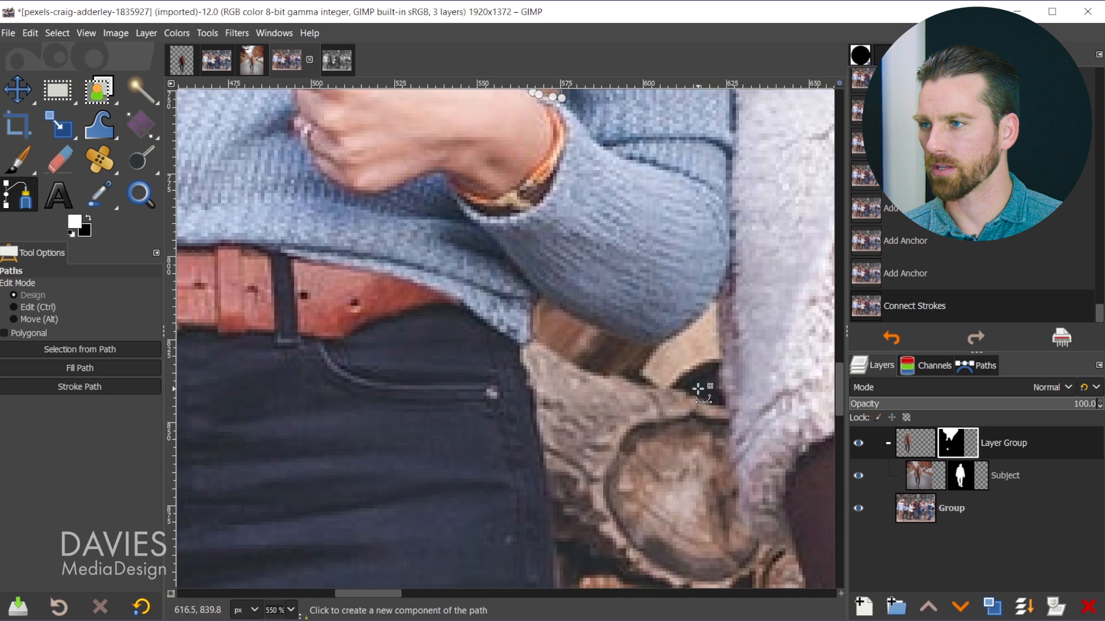
{"action": "scroll", "coordinate": [662, 183], "scroll_direction": "up", "scroll_amount": 3}
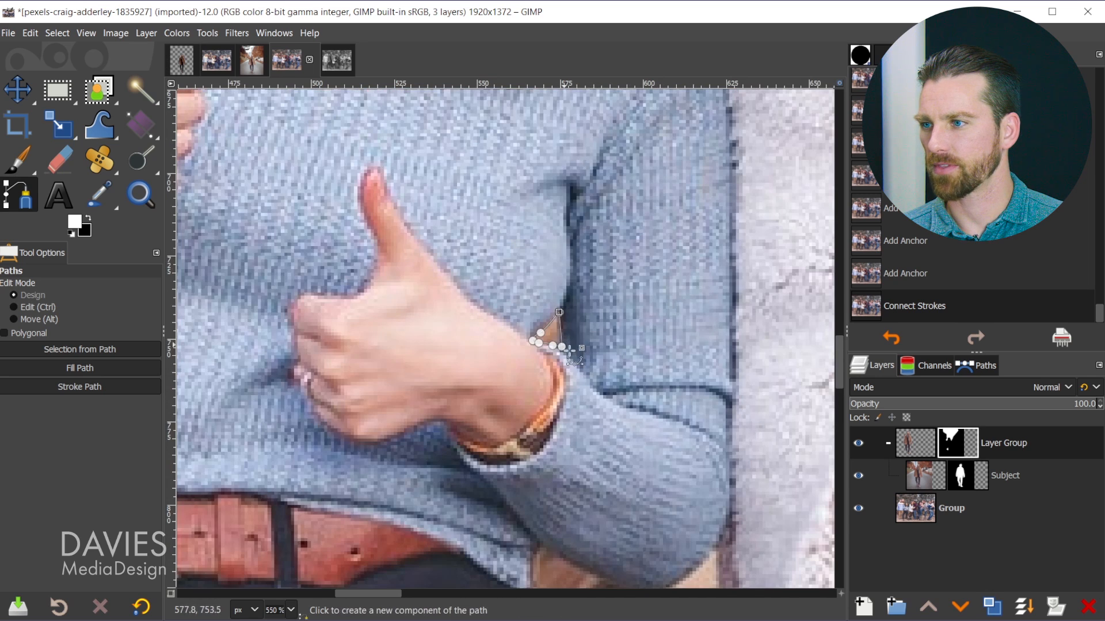
{"action": "scroll", "coordinate": [539, 284], "scroll_direction": "down", "scroll_amount": 5}
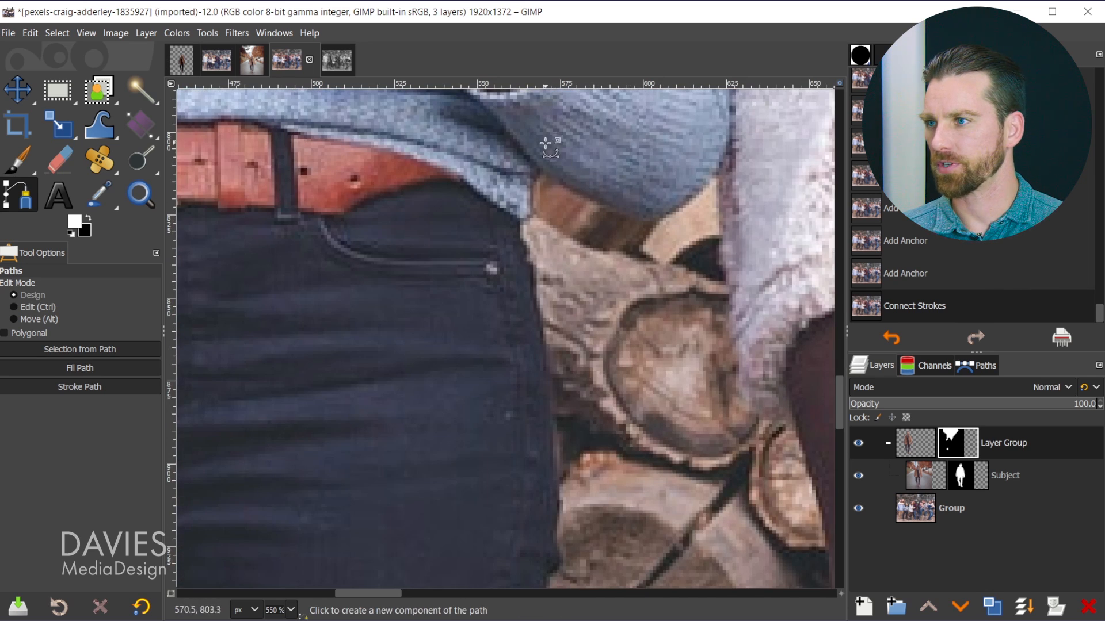
{"action": "left_click", "coordinate": [541, 174]}
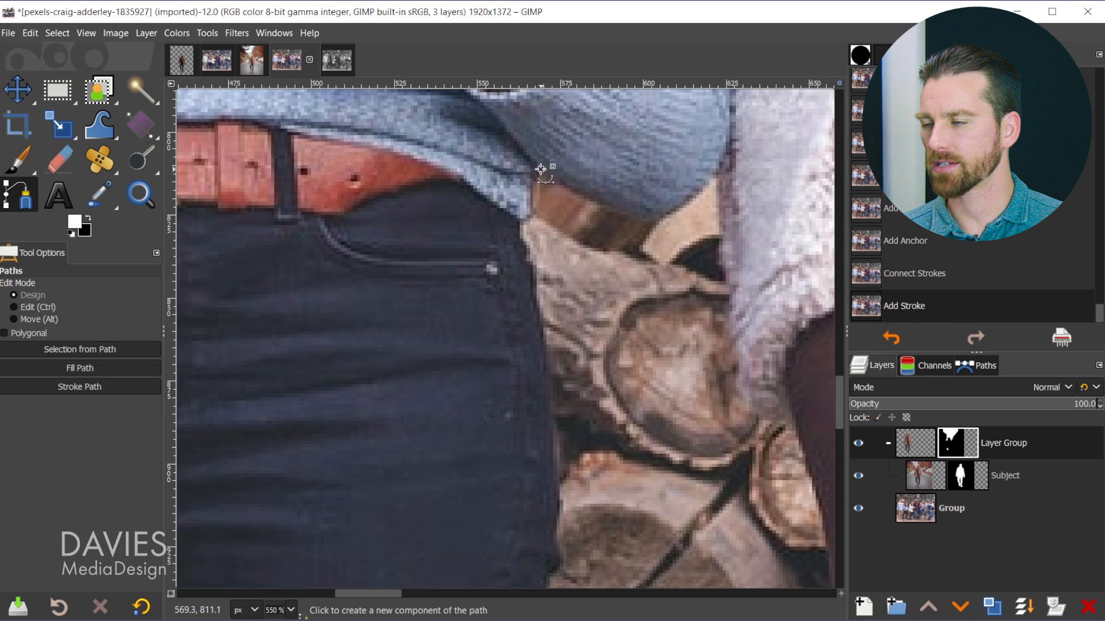
{"action": "scroll", "coordinate": [535, 276], "scroll_direction": "up", "scroll_amount": 3}
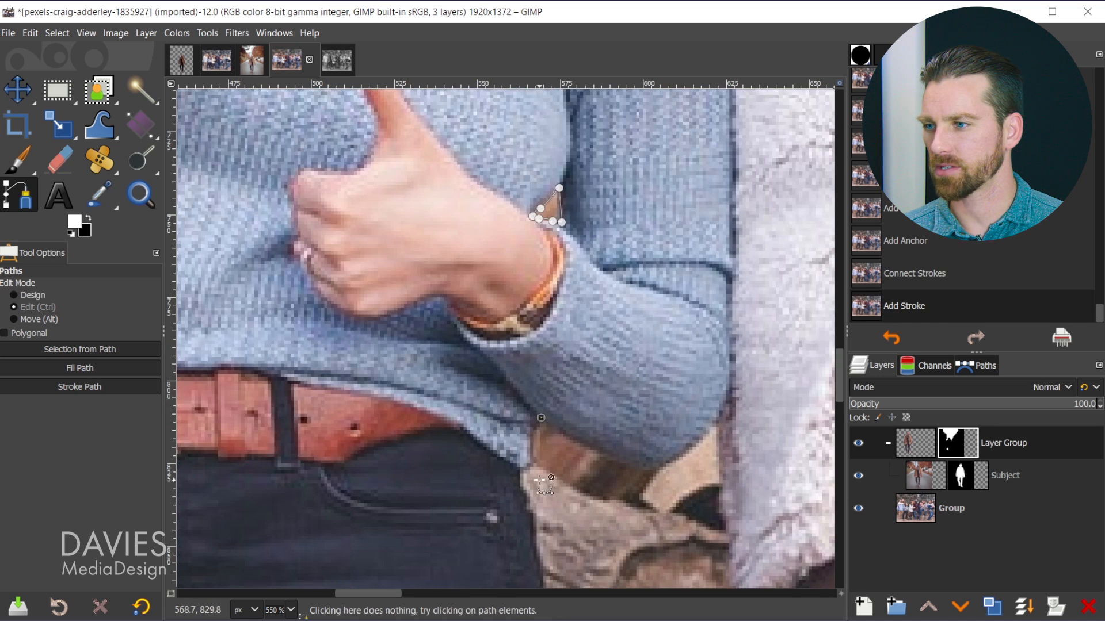
{"action": "scroll", "coordinate": [538, 429], "scroll_direction": "up", "scroll_amount": 2}
{"action": "left_click", "coordinate": [534, 435]}
{"action": "left_click", "coordinate": [521, 281]}
{"action": "left_click", "coordinate": [520, 311]}
{"action": "left_click", "coordinate": [518, 336]}
{"action": "left_click", "coordinate": [504, 350]}
{"action": "left_click_drag", "start_coordinate": [496, 361], "coordinate": [496, 373]}
Continue the path down the outer hip and upper thigh edge of the woman's dark jeans.
{"action": "key", "text": "space"}
{"action": "left_click_drag", "start_coordinate": [459, 153], "coordinate": [460, 164]}
{"action": "left_click", "coordinate": [468, 171]}
{"action": "left_click_drag", "start_coordinate": [478, 207], "coordinate": [484, 260]}
{"action": "key", "text": "space"}
{"action": "left_click_drag", "start_coordinate": [437, 175], "coordinate": [439, 187]}
{"action": "left_click_drag", "start_coordinate": [450, 205], "coordinate": [456, 239]}
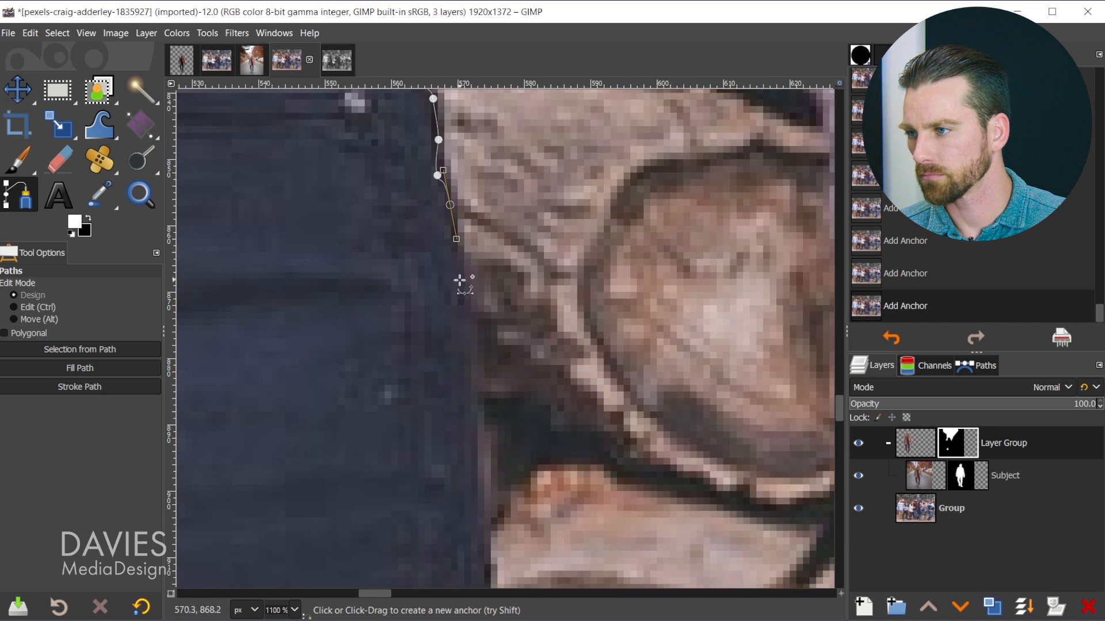
{"action": "left_click", "coordinate": [461, 283]}
Extend the path along the outer thigh of the jeans beside the stacked logs.
{"action": "scroll", "coordinate": [466, 351], "scroll_direction": "down", "scroll_amount": 3}
{"action": "left_click", "coordinate": [435, 198]}
{"action": "scroll", "coordinate": [436, 221], "scroll_direction": "up", "scroll_amount": 3}
{"action": "left_click", "coordinate": [433, 276]}
{"action": "scroll", "coordinate": [411, 322], "scroll_direction": "down", "scroll_amount": 1}
{"action": "left_click", "coordinate": [508, 293]}
{"action": "scroll", "coordinate": [492, 354], "scroll_direction": "up", "scroll_amount": 3}
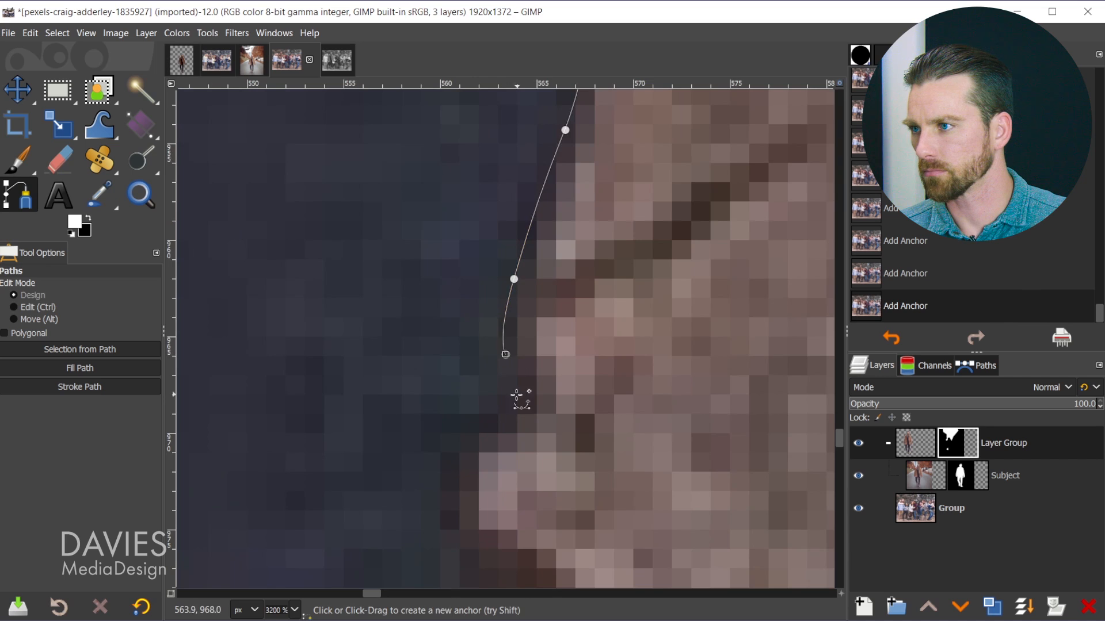
Continue the path past the knee of the jeans to where the logs meet the ground.
{"action": "scroll", "coordinate": [521, 386], "scroll_direction": "down", "scroll_amount": 5}
{"action": "left_click", "coordinate": [619, 202]}
{"action": "scroll", "coordinate": [605, 288], "scroll_direction": "up", "scroll_amount": 2}
{"action": "left_click", "coordinate": [579, 316]}
{"action": "left_click", "coordinate": [570, 368]}
{"action": "left_click", "coordinate": [557, 387]}
{"action": "scroll", "coordinate": [717, 454], "scroll_direction": "down", "scroll_amount": 1}
{"action": "left_click_drag", "start_coordinate": [577, 287], "coordinate": [569, 297]}
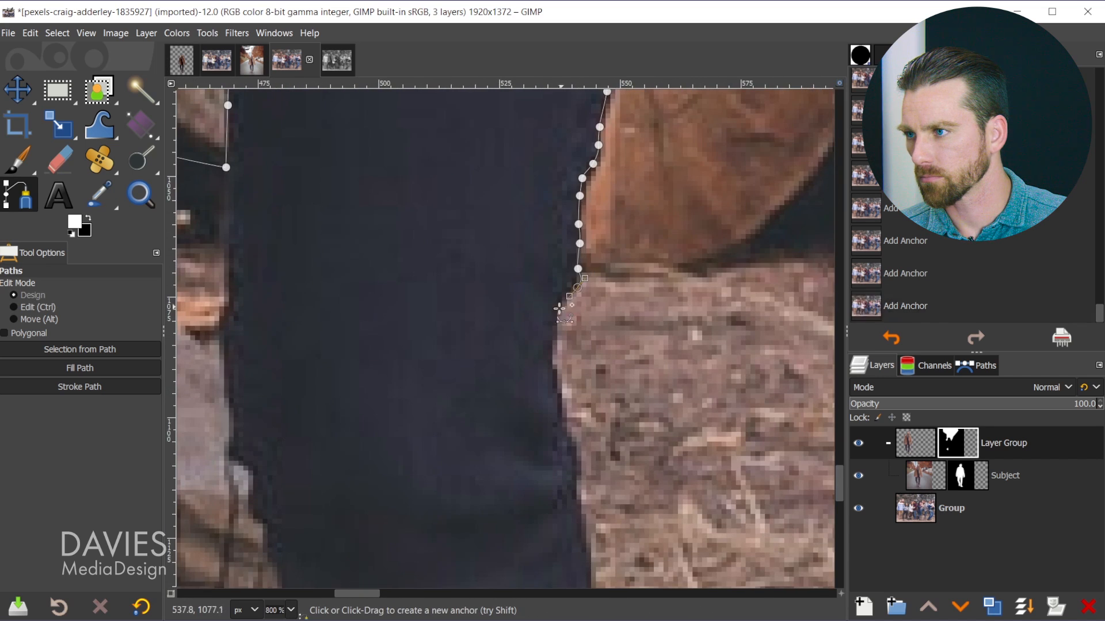
Route the path down the outer lower-leg edge of the jeans toward the cuff.
{"action": "key", "text": "space"}
{"action": "left_click", "coordinate": [505, 153]}
{"action": "left_click", "coordinate": [512, 185]}
{"action": "left_click", "coordinate": [528, 257]}
{"action": "left_click", "coordinate": [530, 299]}
{"action": "key", "text": "space"}
{"action": "left_click", "coordinate": [537, 299]}
Trace the path around the folds of the jeans' cuff, undoing one misplaced anchor and placing it again.
{"action": "left_click_drag", "start_coordinate": [607, 223], "coordinate": [605, 236]}
{"action": "left_click", "coordinate": [599, 292]}
{"action": "key", "text": "ctrl+z"}
{"action": "left_click", "coordinate": [594, 299]}
{"action": "left_click", "coordinate": [571, 332]}
{"action": "scroll", "coordinate": [609, 432], "scroll_direction": "up", "scroll_amount": 3}
{"action": "left_click", "coordinate": [547, 335]}
{"action": "scroll", "coordinate": [543, 378], "scroll_direction": "down", "scroll_amount": 1}
Continue the path down the edge of the brown shoe and back up along the grey boot's purple lace.
{"action": "left_click_drag", "start_coordinate": [451, 261], "coordinate": [456, 286]}
{"action": "left_click", "coordinate": [468, 298]}
{"action": "left_click", "coordinate": [506, 331]}
{"action": "left_click", "coordinate": [551, 402]}
{"action": "left_click", "coordinate": [581, 456]}
{"action": "left_click", "coordinate": [611, 494]}
{"action": "left_click", "coordinate": [623, 512]}
{"action": "left_click", "coordinate": [630, 403]}
{"action": "scroll", "coordinate": [627, 356], "scroll_direction": "down", "scroll_amount": 1}
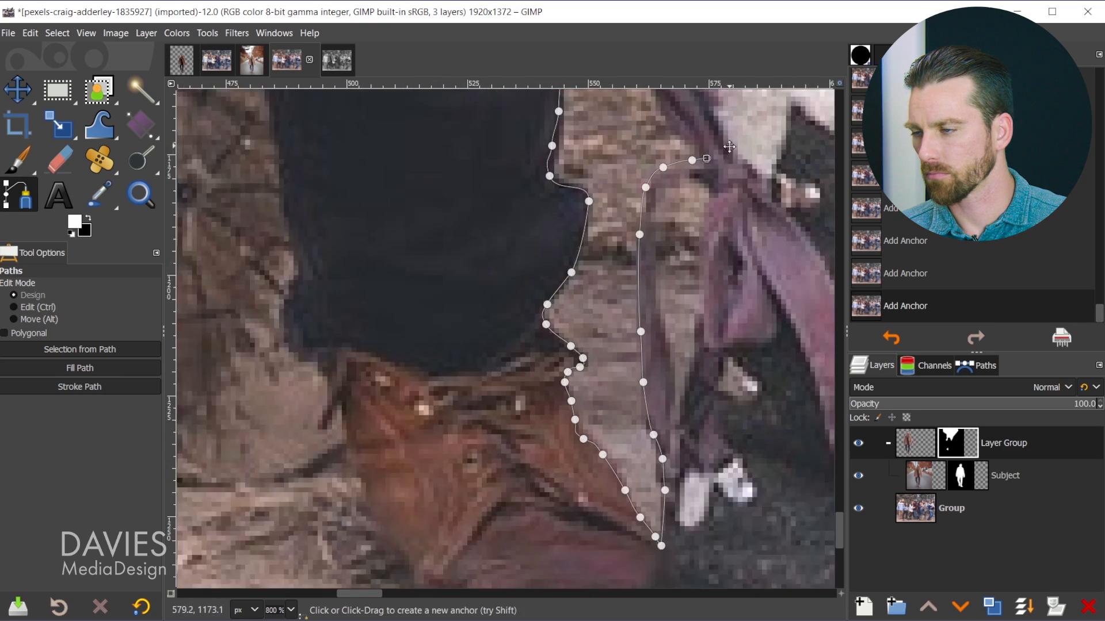
Route the path around the boot's fleece-trimmed top and up the lower leg of the brown leggings.
{"action": "scroll", "coordinate": [728, 150], "scroll_direction": "up", "scroll_amount": 1}
{"action": "key", "text": "space"}
{"action": "left_click", "coordinate": [592, 439]}
{"action": "left_click", "coordinate": [580, 370]}
{"action": "left_click", "coordinate": [634, 402]}
{"action": "scroll", "coordinate": [650, 402], "scroll_direction": "down", "scroll_amount": 2}
{"action": "key", "text": "space"}
{"action": "left_click_drag", "start_coordinate": [519, 384], "coordinate": [547, 345]}
{"action": "left_click", "coordinate": [454, 555]}
{"action": "left_click", "coordinate": [519, 384]}
{"action": "left_click", "coordinate": [638, 246]}
{"action": "left_click_drag", "start_coordinate": [638, 246], "coordinate": [634, 243]}
{"action": "left_click_drag", "start_coordinate": [624, 257], "coordinate": [635, 248]}
Continue the path from the boot's purple lace up the inner edge of the brown leggings to the white fleece coat's hem.
{"action": "scroll", "coordinate": [637, 248], "scroll_direction": "up", "scroll_amount": 2}
{"action": "left_click", "coordinate": [531, 440]}
{"action": "left_click_drag", "start_coordinate": [546, 399], "coordinate": [548, 387]}
{"action": "left_click", "coordinate": [555, 363]}
{"action": "left_click", "coordinate": [579, 298]}
{"action": "left_click", "coordinate": [592, 242]}
{"action": "scroll", "coordinate": [626, 202], "scroll_direction": "down", "scroll_amount": 2}
{"action": "left_click", "coordinate": [521, 382]}
{"action": "scroll", "coordinate": [521, 340], "scroll_direction": "down", "scroll_amount": 1}
{"action": "left_click", "coordinate": [558, 371]}
{"action": "left_click", "coordinate": [546, 298]}
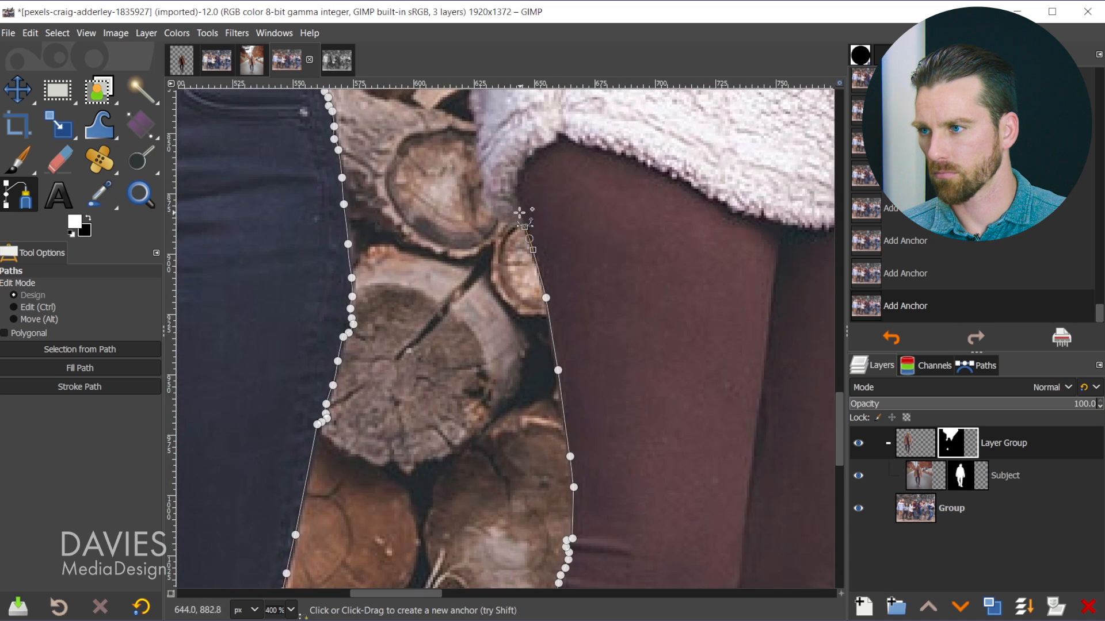
{"action": "left_click", "coordinate": [521, 214]}
Trace the path up the edge of the white fleece coat toward the blue sweater's elbow.
{"action": "scroll", "coordinate": [509, 232], "scroll_direction": "up", "scroll_amount": 3}
{"action": "key", "text": "space"}
{"action": "left_click_drag", "start_coordinate": [476, 366], "coordinate": [440, 320]}
{"action": "left_click_drag", "start_coordinate": [470, 291], "coordinate": [471, 281]}
{"action": "left_click", "coordinate": [476, 367]}
{"action": "left_click_drag", "start_coordinate": [440, 320], "coordinate": [460, 345]}
{"action": "left_click", "coordinate": [468, 253]}
{"action": "left_click", "coordinate": [464, 233]}
{"action": "key", "text": "space"}
{"action": "left_click", "coordinate": [522, 459]}
{"action": "left_click", "coordinate": [526, 412]}
{"action": "left_click", "coordinate": [519, 375]}
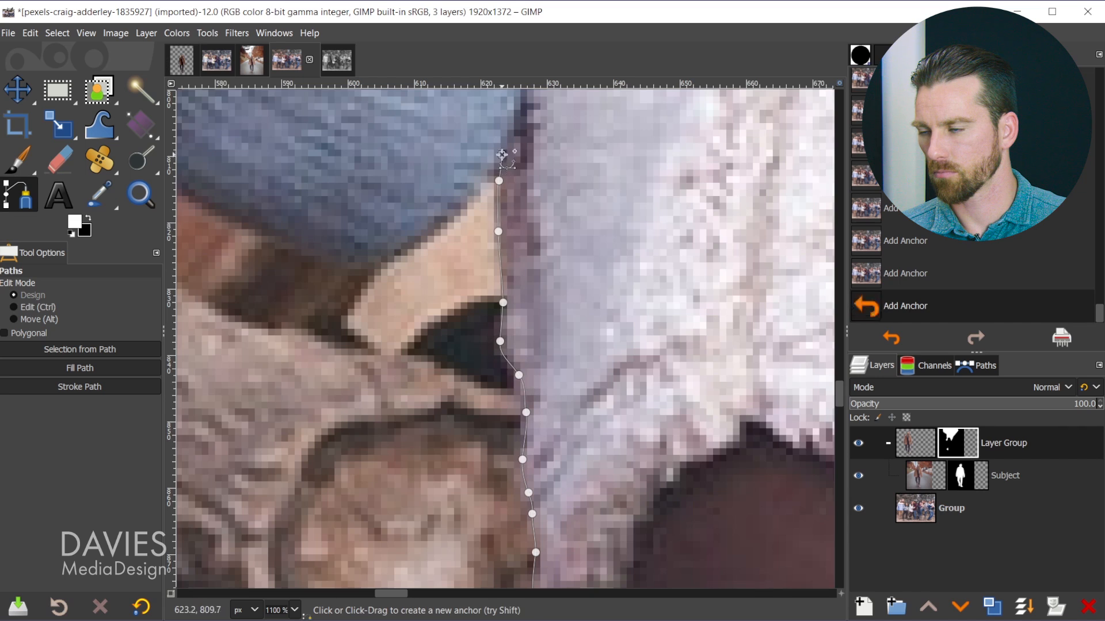
Follow the lower edge of the blue sweater sleeve back to the starting anchor and close the path.
{"action": "key", "text": "space"}
{"action": "left_click", "coordinate": [522, 253]}
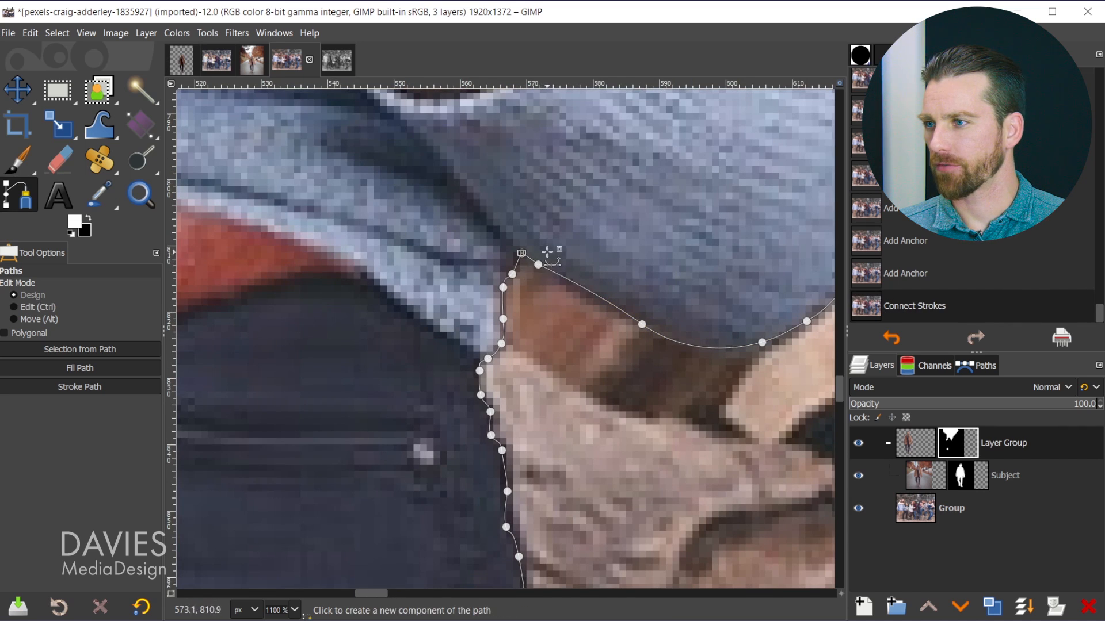
{"action": "key", "text": "ctrl"}
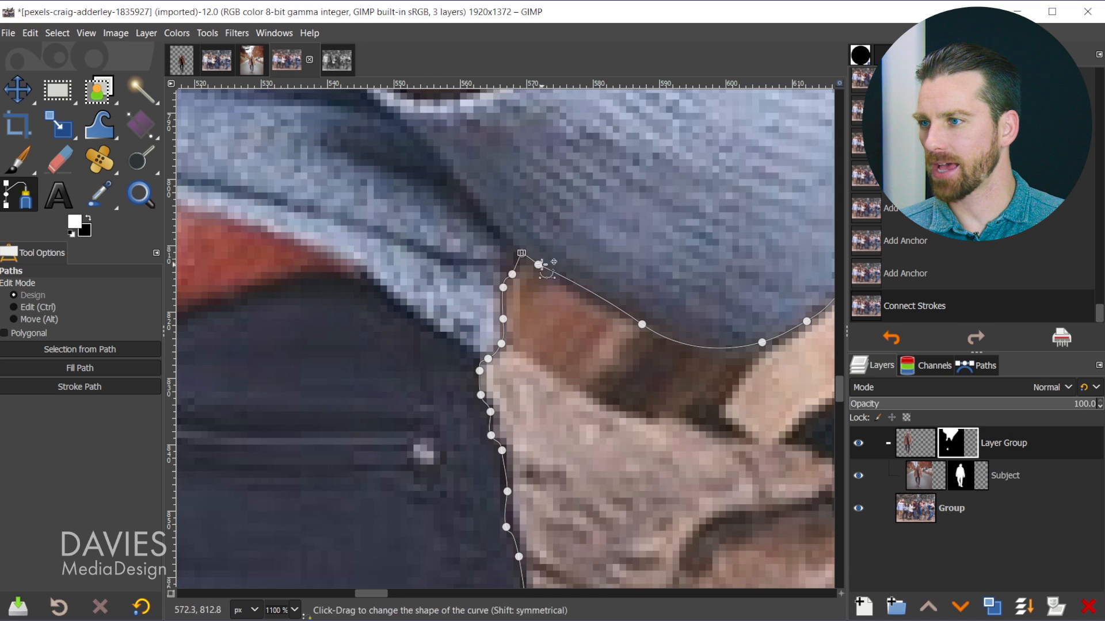
Fill the closed path between the two women's legs with solid white on the layer group mask.
{"action": "scroll", "coordinate": [601, 397], "scroll_direction": "down", "scroll_amount": 6}
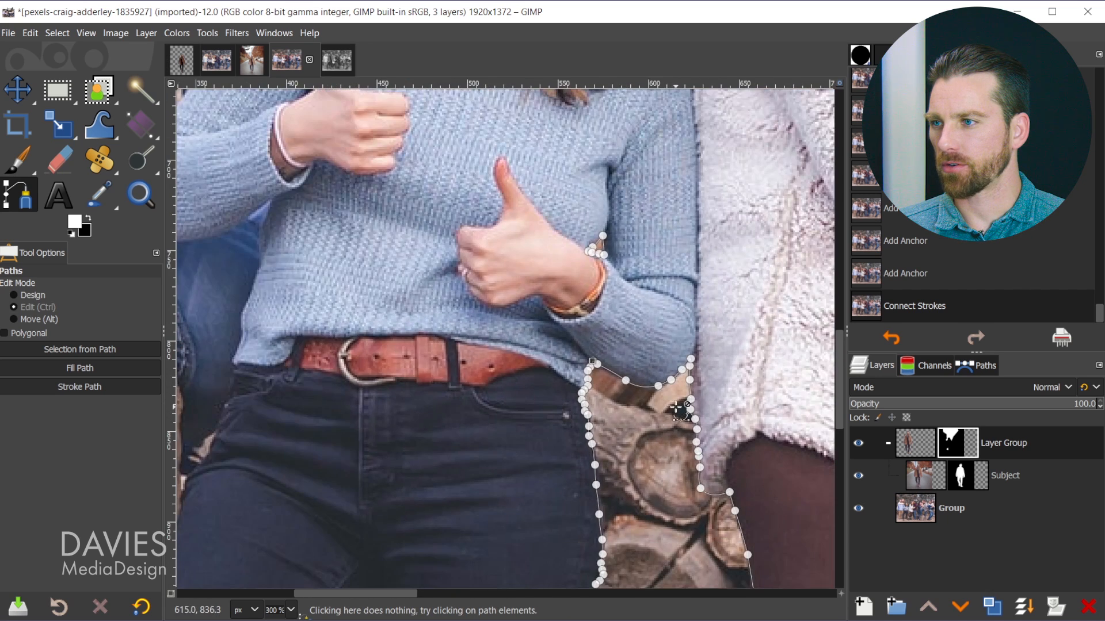
{"action": "scroll", "coordinate": [713, 418], "scroll_direction": "down", "scroll_amount": 2}
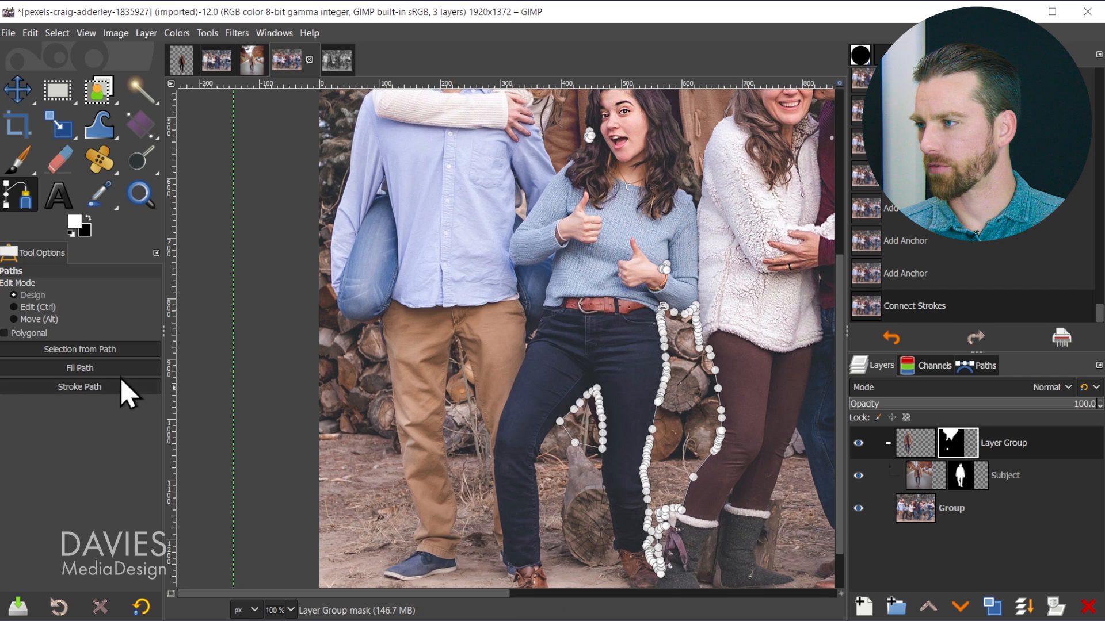
{"action": "left_click", "coordinate": [105, 371]}
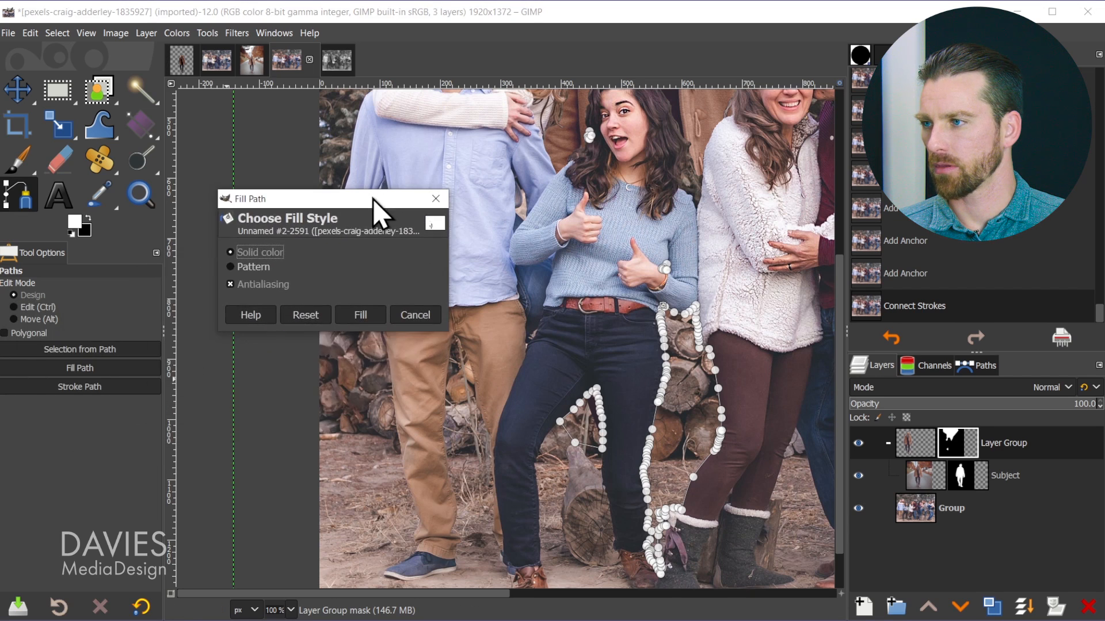
{"action": "left_click", "coordinate": [367, 312]}
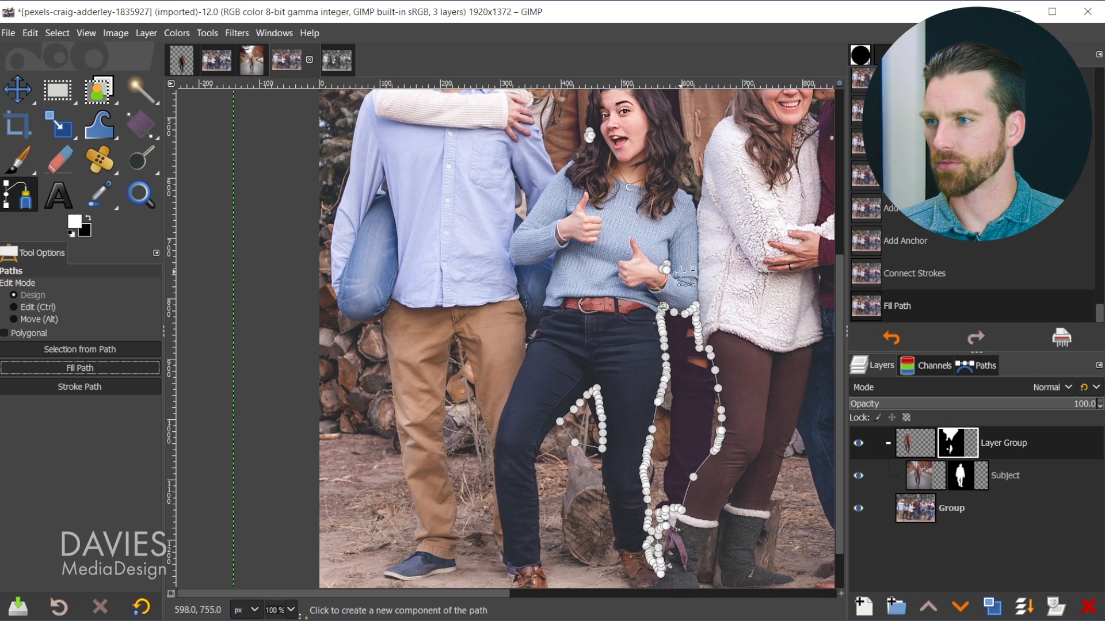
Inspect the filled gaps near the wrist and boot, disabling and re-enabling the layer group mask.
{"action": "scroll", "coordinate": [682, 270], "scroll_direction": "up", "scroll_amount": 6}
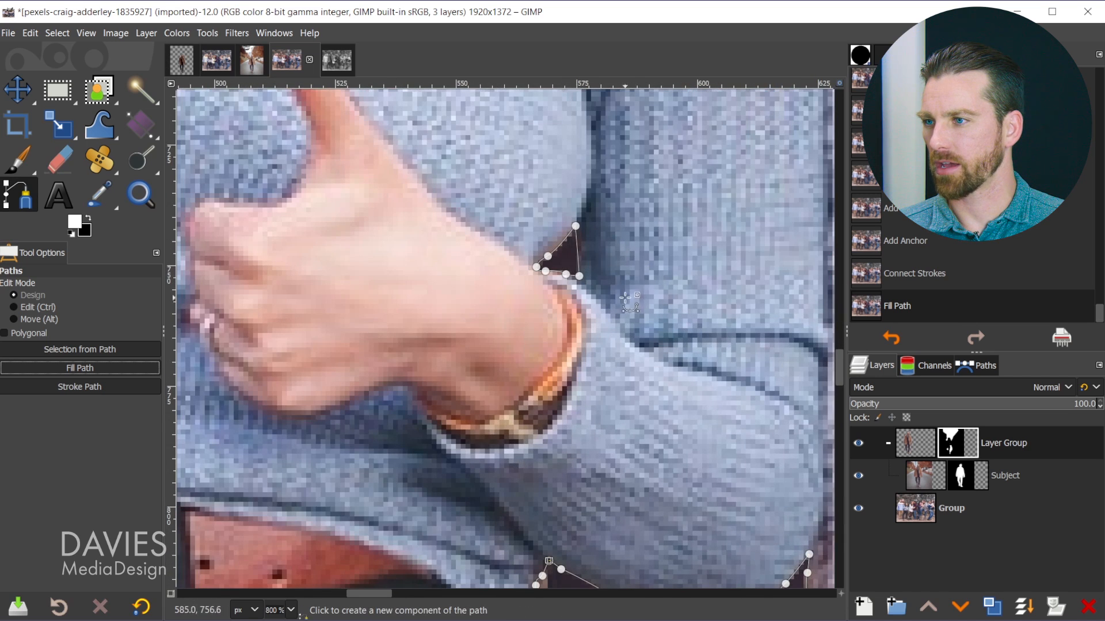
{"action": "scroll", "coordinate": [621, 370], "scroll_direction": "down", "scroll_amount": 7}
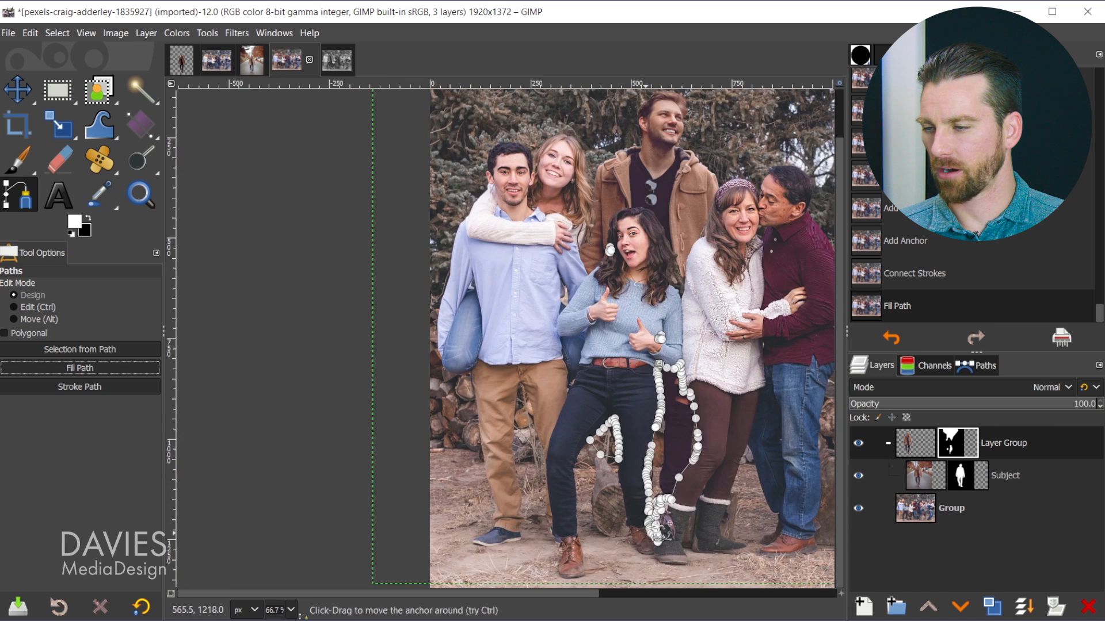
{"action": "scroll", "coordinate": [669, 538], "scroll_direction": "up", "scroll_amount": 7}
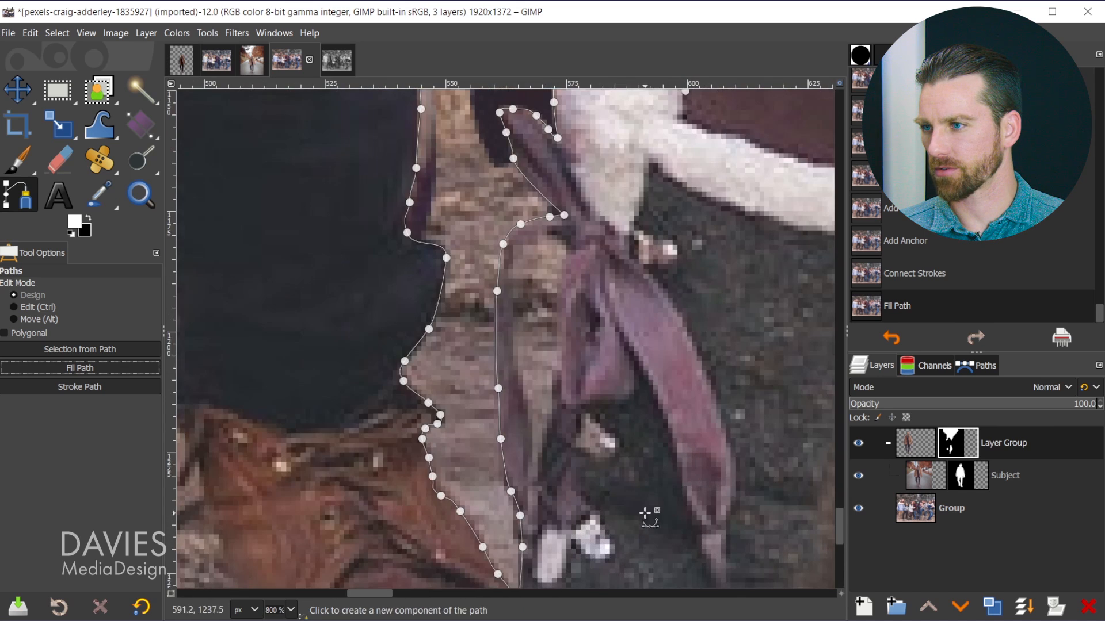
{"action": "left_click", "coordinate": [956, 444], "text": "ctrl"}
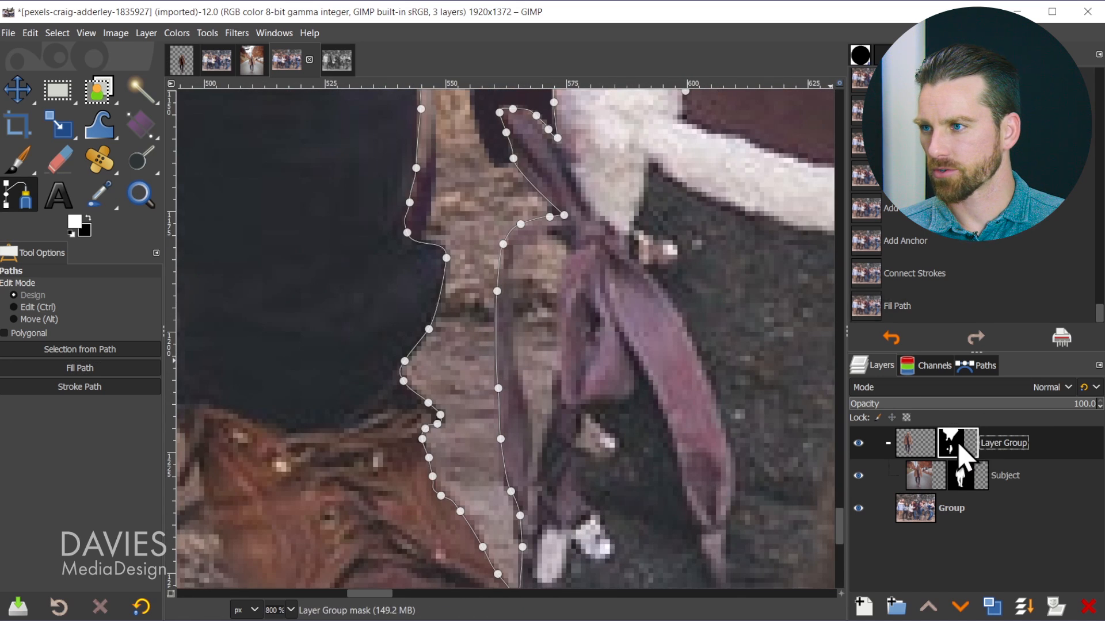
{"action": "left_click", "coordinate": [956, 444], "text": "ctrl"}
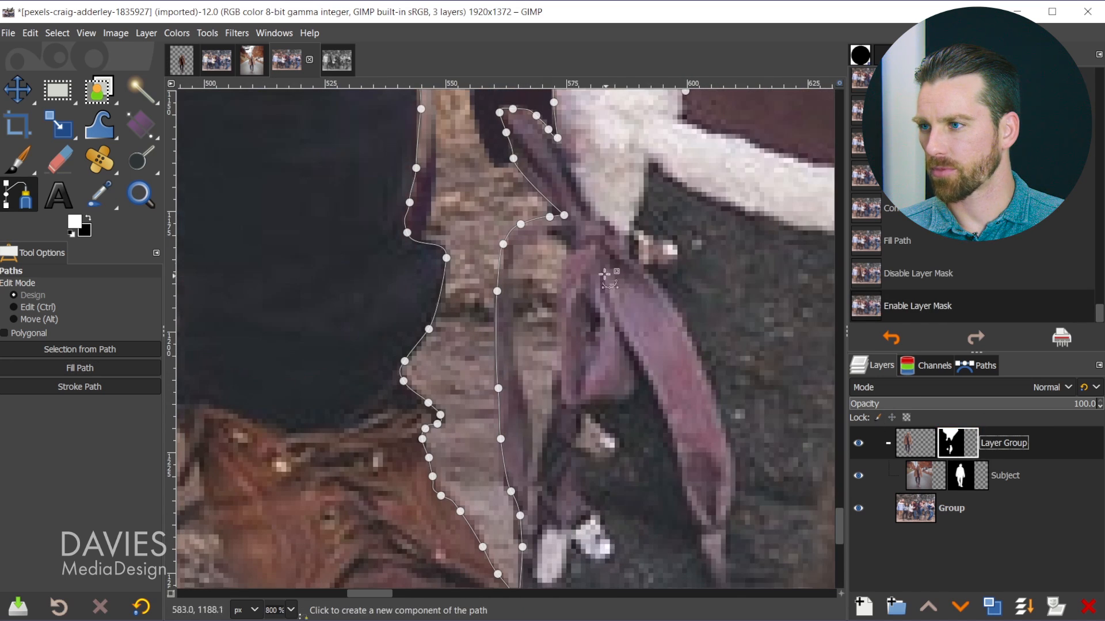
Start a new path component at the lower tip of the gap inside the boot's purple lace and trace up its left edge.
{"action": "left_click", "coordinate": [532, 482]}
{"action": "left_click", "coordinate": [529, 424]}
{"action": "left_click", "coordinate": [525, 397]}
{"action": "left_click", "coordinate": [515, 358]}
{"action": "left_click", "coordinate": [515, 309]}
{"action": "left_click", "coordinate": [517, 268]}
{"action": "left_click", "coordinate": [525, 244]}
{"action": "left_click", "coordinate": [553, 235]}
Trace the right edge of the lace gap back down to its lower tip and close the path component.
{"action": "left_click", "coordinate": [568, 245]}
{"action": "left_click", "coordinate": [556, 298]}
{"action": "left_click", "coordinate": [555, 350]}
{"action": "left_click", "coordinate": [552, 399]}
{"action": "left_click", "coordinate": [549, 426]}
{"action": "left_click", "coordinate": [542, 449]}
{"action": "left_click", "coordinate": [539, 473]}
{"action": "left_click", "coordinate": [532, 482]}
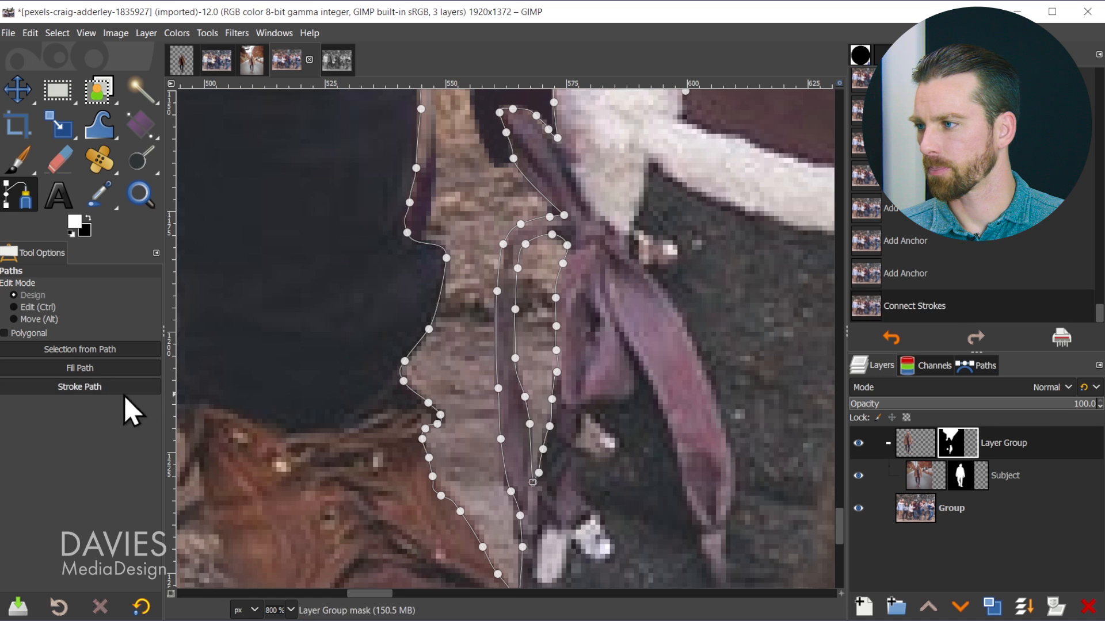
Fill the closed lace-gap path with white on the layer group mask and review the whole photo.
{"action": "left_click", "coordinate": [103, 371]}
{"action": "left_click", "coordinate": [129, 430]}
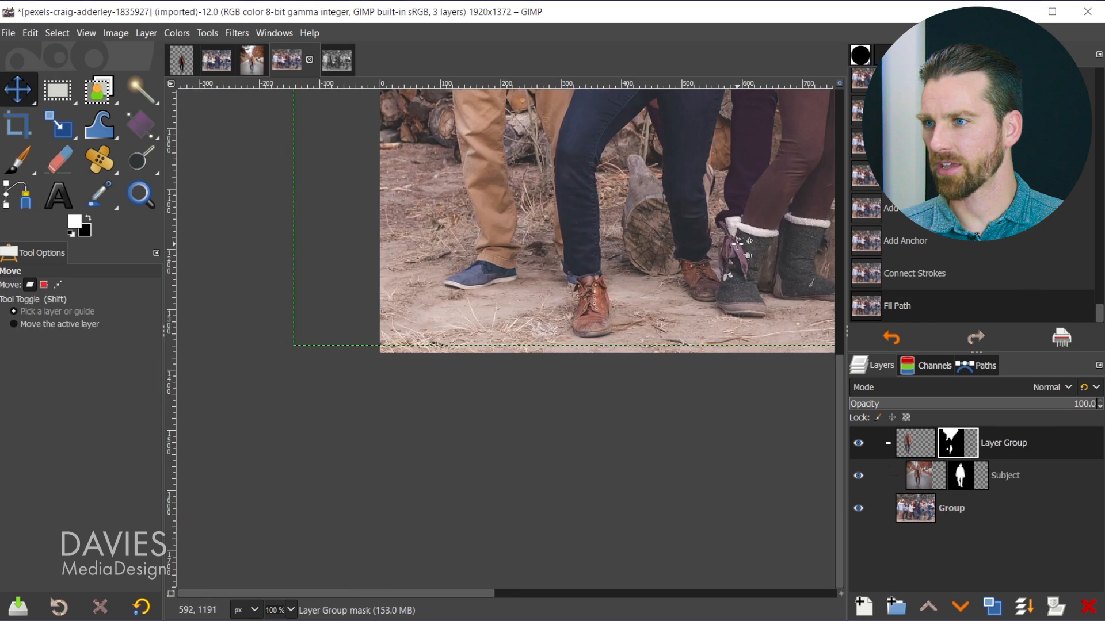
{"action": "scroll", "coordinate": [744, 223], "scroll_direction": "down", "scroll_amount": 1}
{"action": "left_click_drag", "start_coordinate": [562, 594], "coordinate": [611, 592]}
{"action": "scroll", "coordinate": [371, 284], "scroll_direction": "up", "scroll_amount": 5}
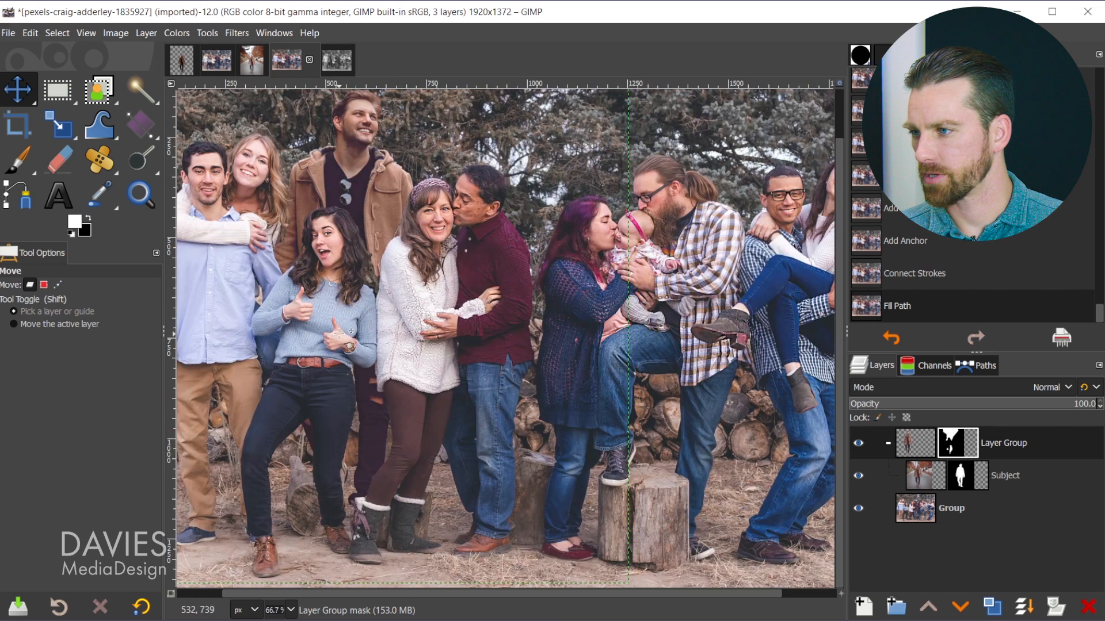
{"action": "key", "text": "minus"}
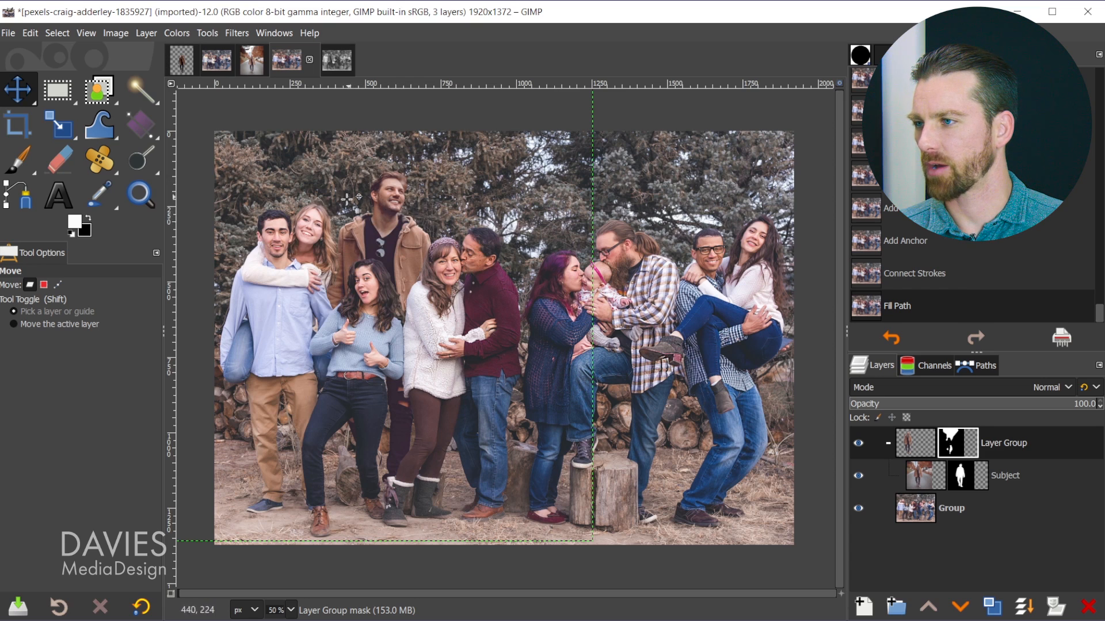
Scale the Subject layer proportionally to 1392 × 1739 px.
{"action": "left_click", "coordinate": [924, 475]}
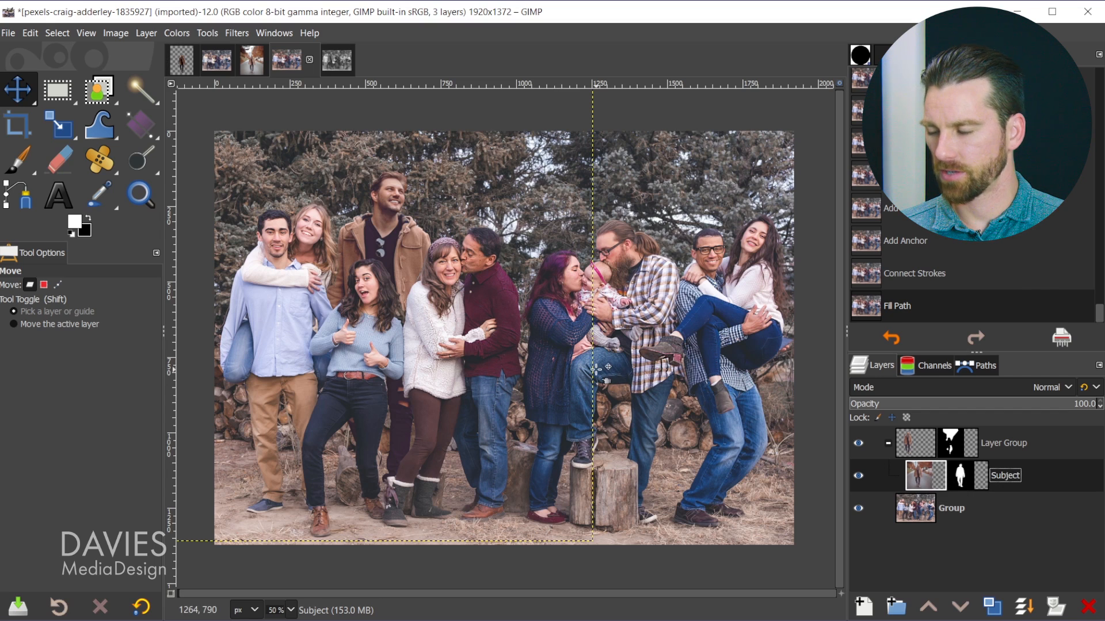
{"action": "key", "text": "shift+s"}
{"action": "left_click", "coordinate": [596, 369]}
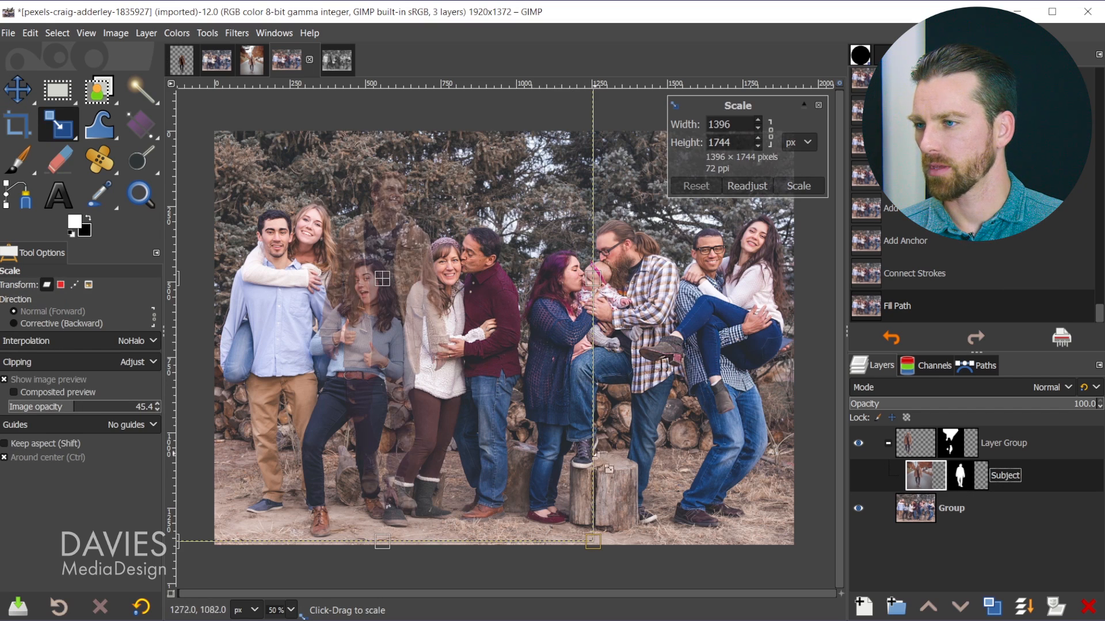
{"action": "mouse_move", "coordinate": [604, 287]}
{"action": "left_mouse_down"}
{"action": "mouse_move", "coordinate": [620, 283]}
{"action": "mouse_move", "coordinate": [584, 287]}
{"action": "left_mouse_up"}
{"action": "left_click", "coordinate": [771, 143]}
{"action": "left_click", "coordinate": [801, 188]}
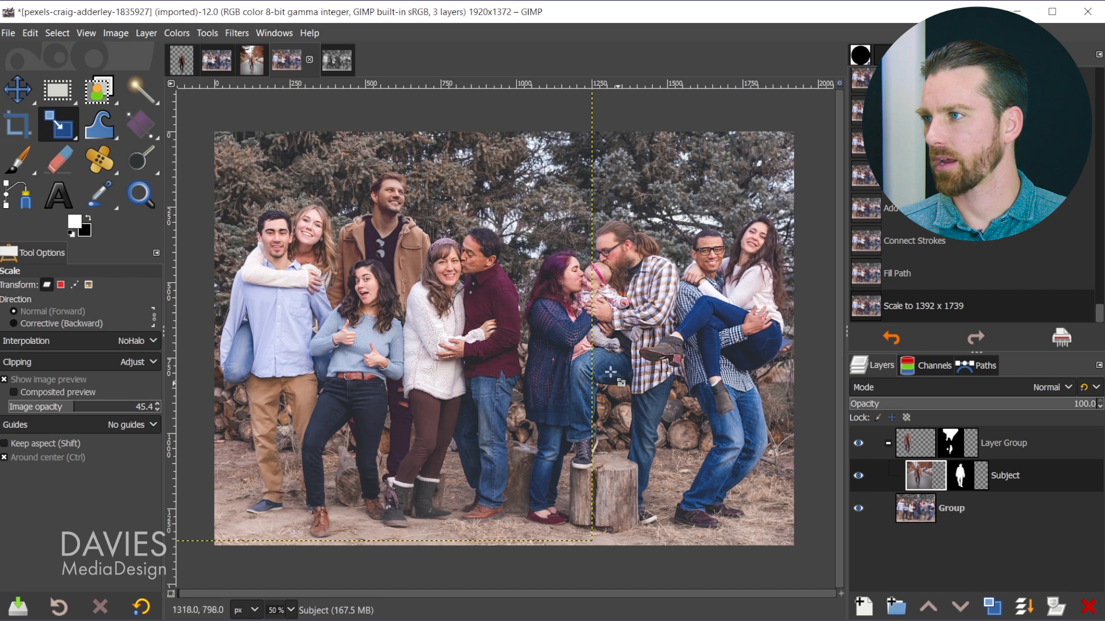
Set up Sharpen (Unsharp Mask) on the Subject layer with radius 0.484 and amount 1.124, comparing the preview off and on.
{"action": "left_click", "coordinate": [236, 33]}
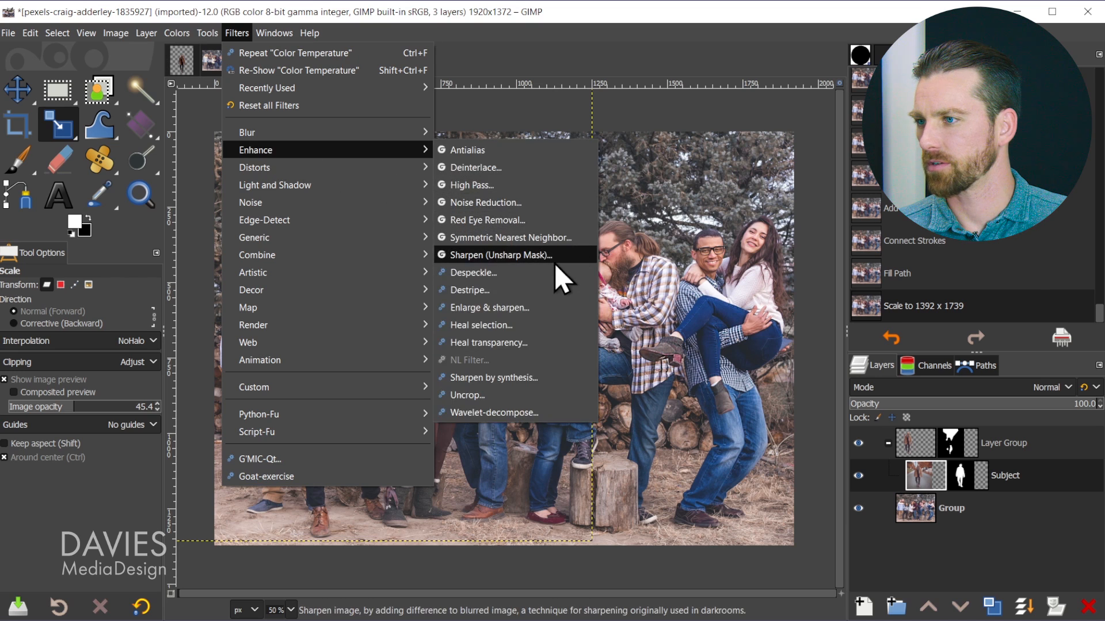
{"action": "left_click", "coordinate": [514, 258]}
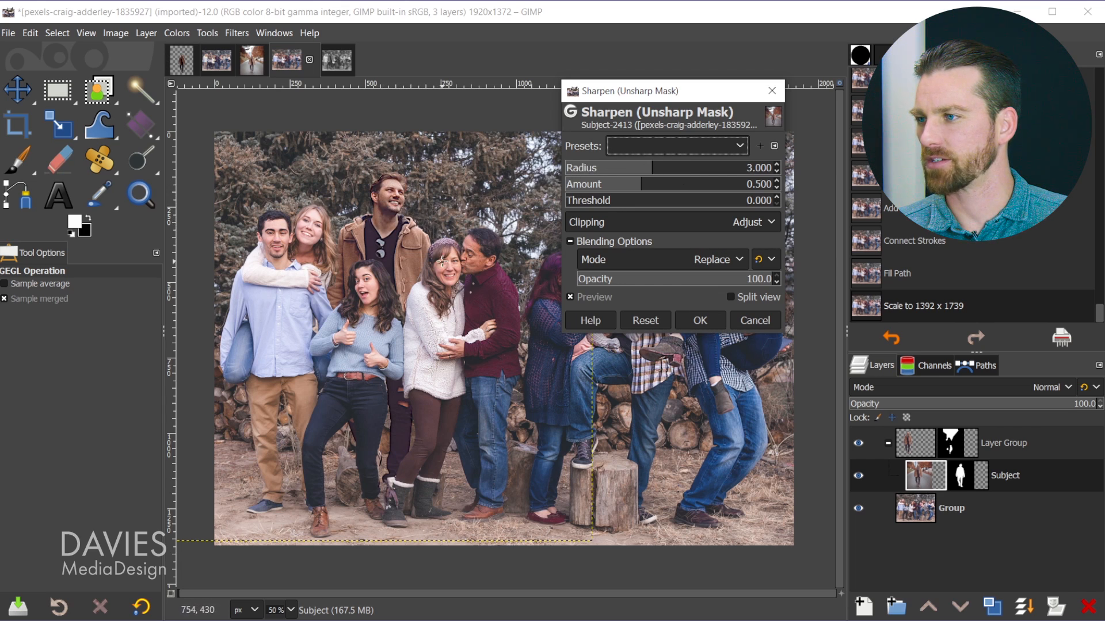
{"action": "mouse_move", "coordinate": [652, 170]}
{"action": "left_mouse_down"}
{"action": "mouse_move", "coordinate": [611, 168]}
{"action": "mouse_move", "coordinate": [615, 184]}
{"action": "mouse_move", "coordinate": [663, 183]}
{"action": "left_mouse_up"}
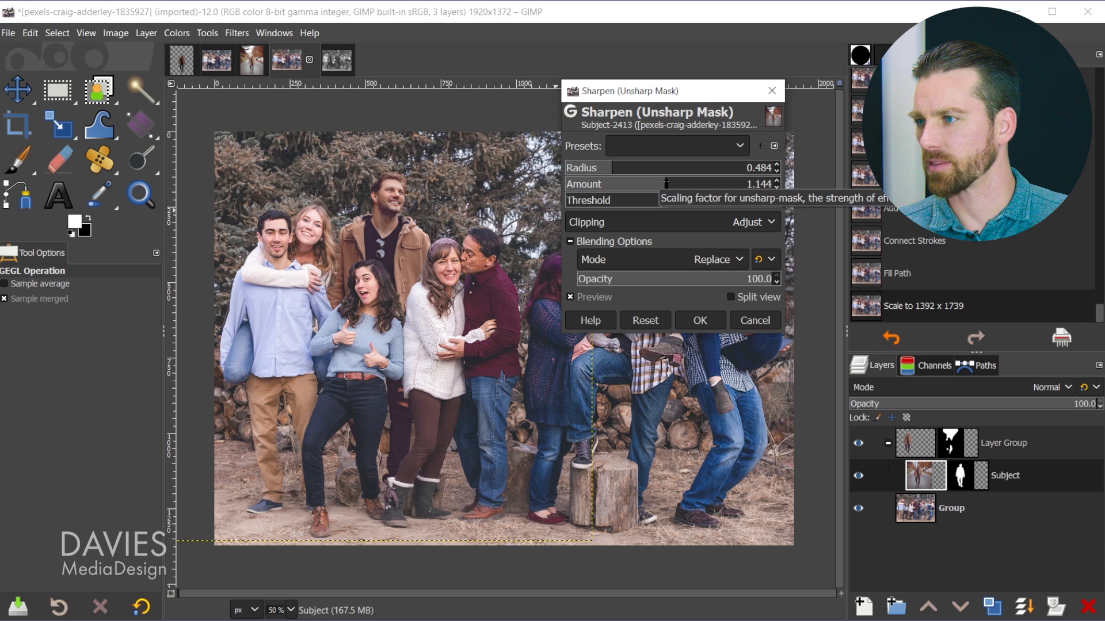
{"action": "left_click", "coordinate": [599, 299]}
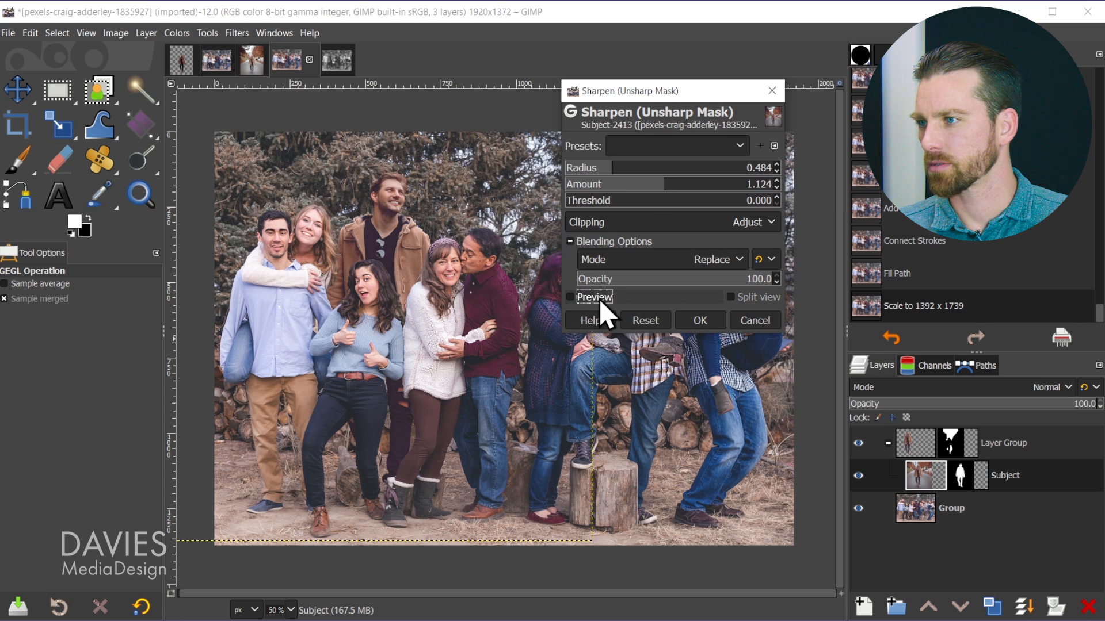
{"action": "left_click", "coordinate": [588, 293]}
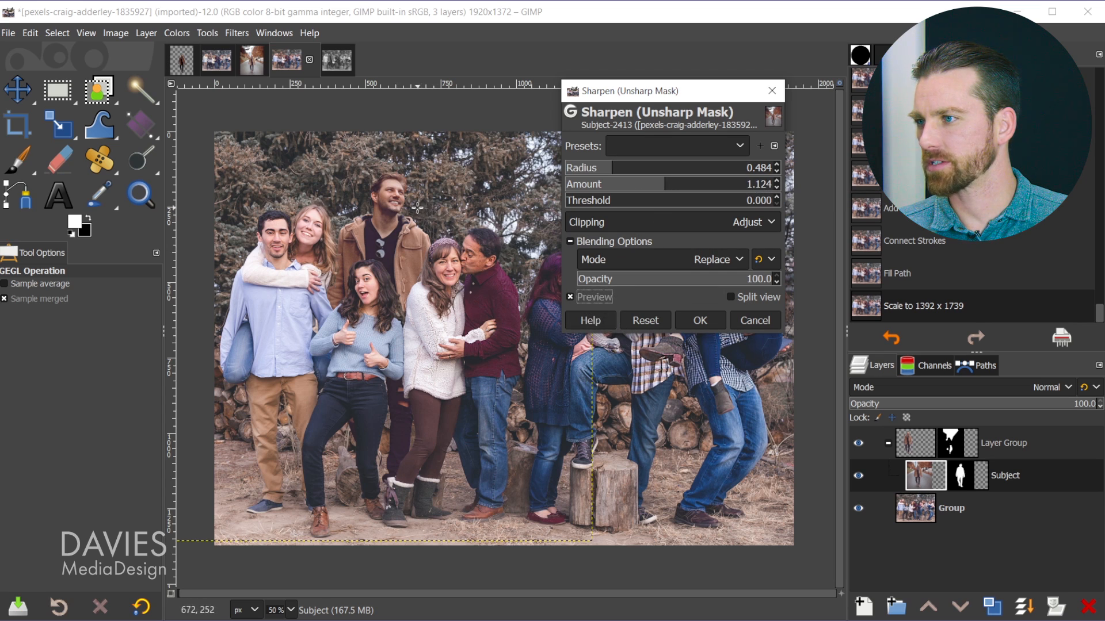
Compare the sharpening again at closer zoom, raise its radius to about 0.647, and apply it.
{"action": "key", "text": "1"}
{"action": "left_click", "coordinate": [599, 298]}
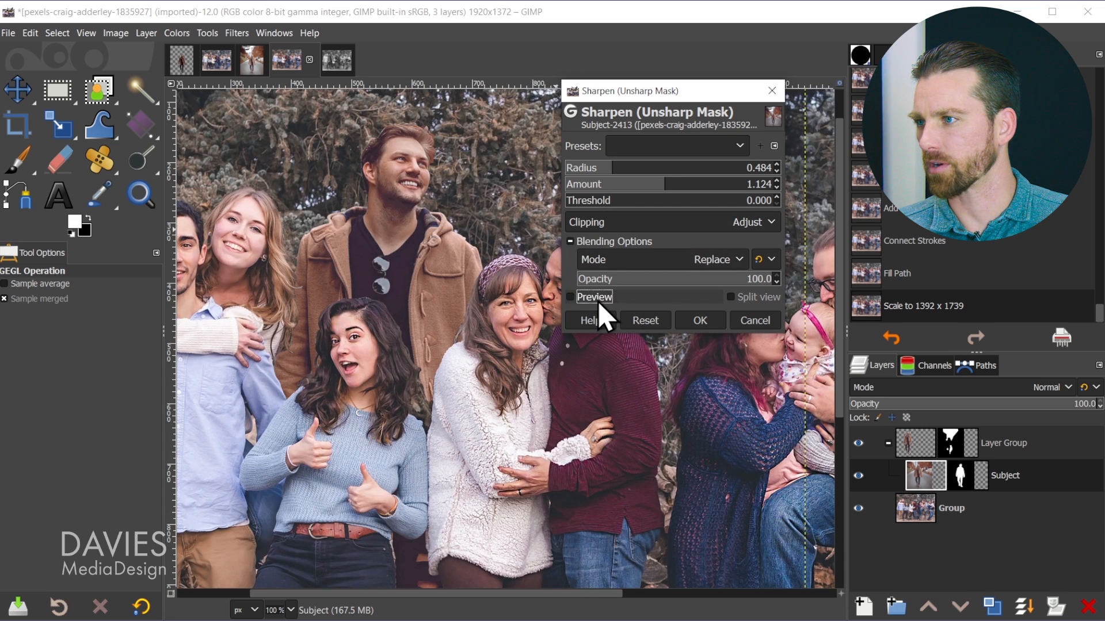
{"action": "key", "text": "minus"}
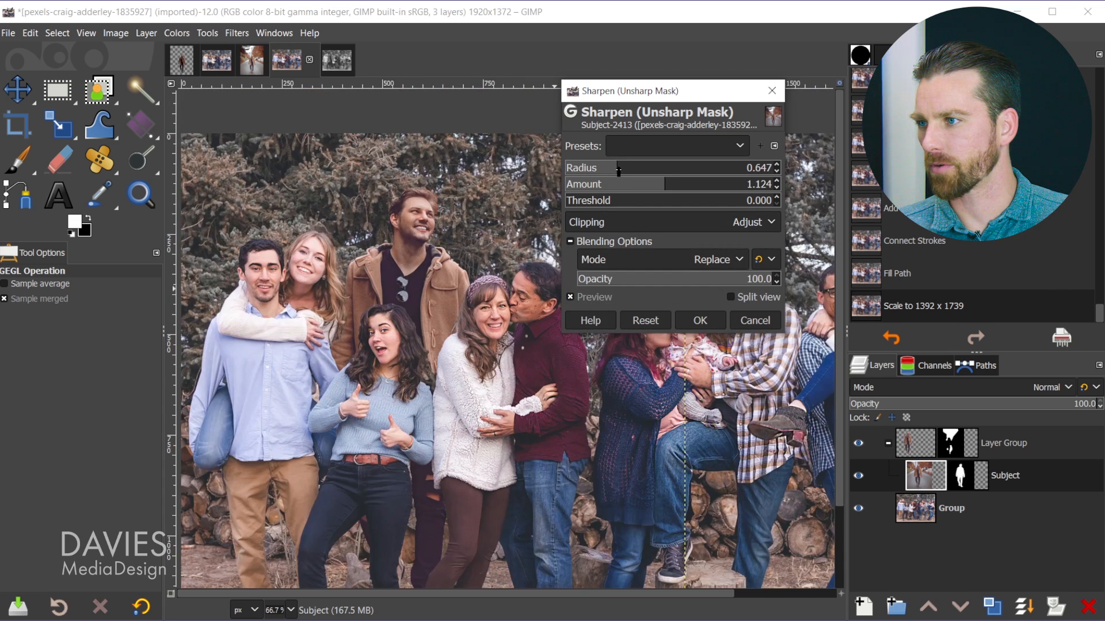
{"action": "left_click", "coordinate": [708, 326]}
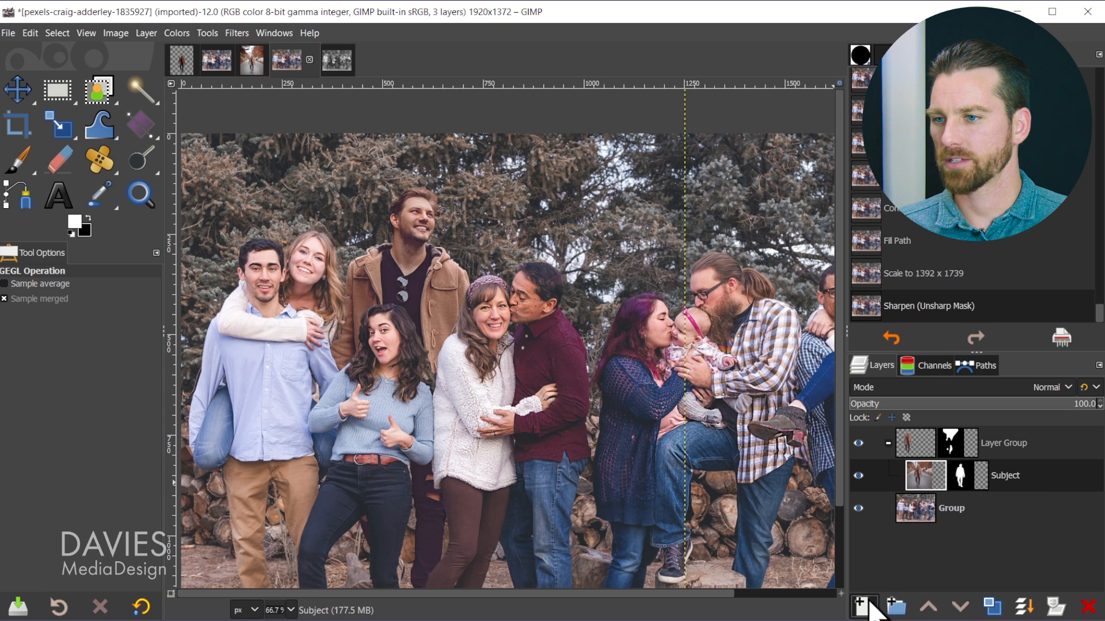
Add a transparent layer named shading above Subject inside the layer group and reset the foreground colour to black.
{"action": "left_click", "coordinate": [863, 605]}
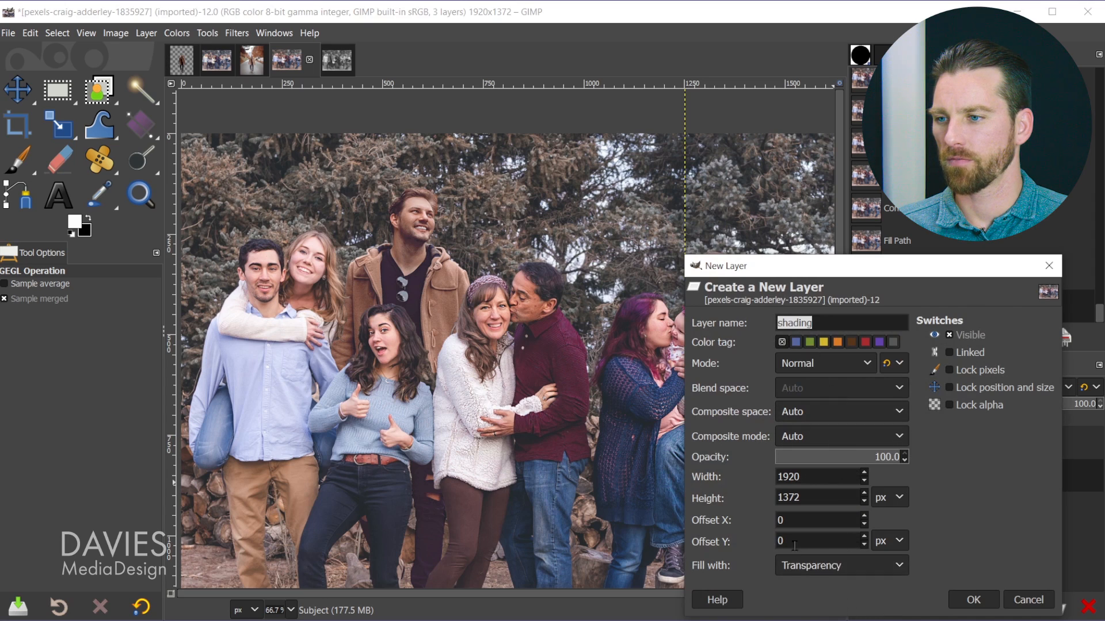
{"action": "left_click", "coordinate": [972, 600]}
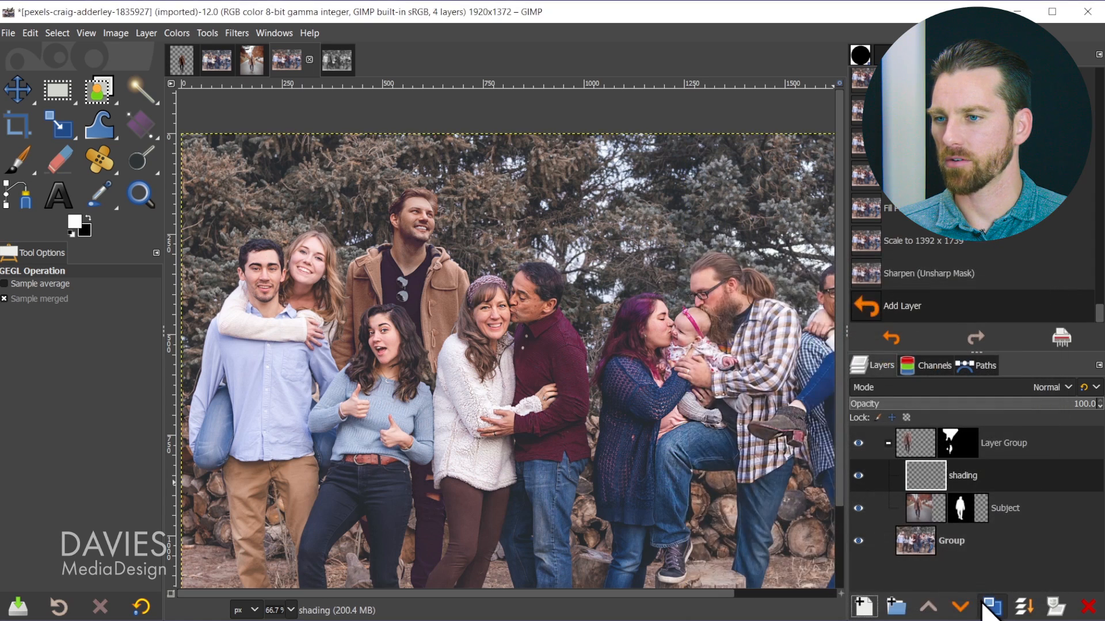
{"action": "key", "text": "d"}
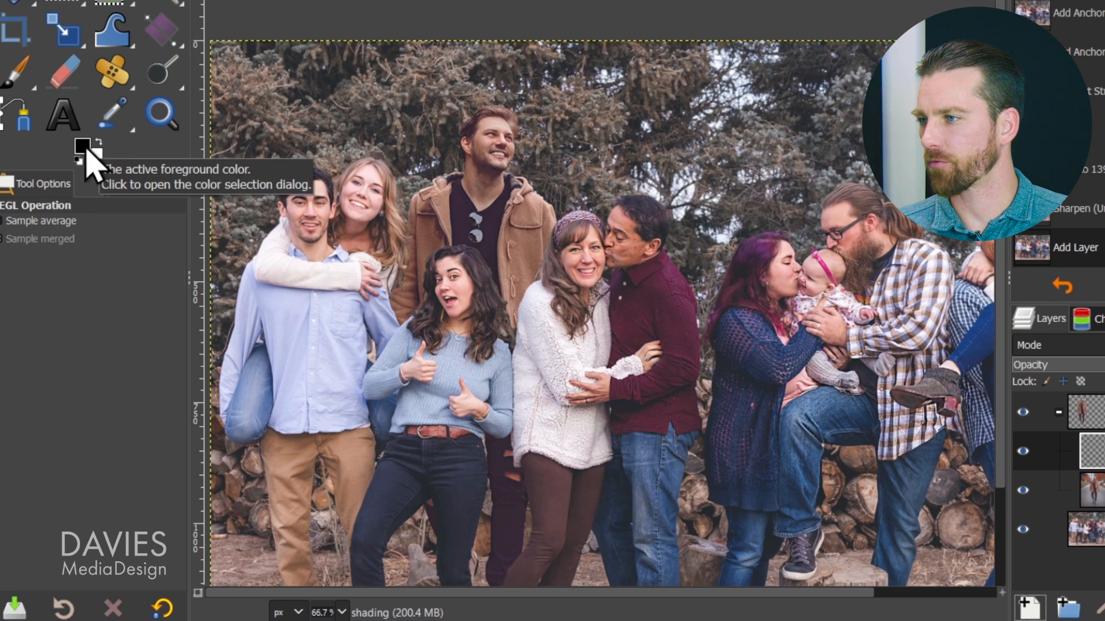
Set up the Paintbrush with the 2. Hardness 100 brush at size 100 and force 10.
{"action": "left_click", "coordinate": [19, 78]}
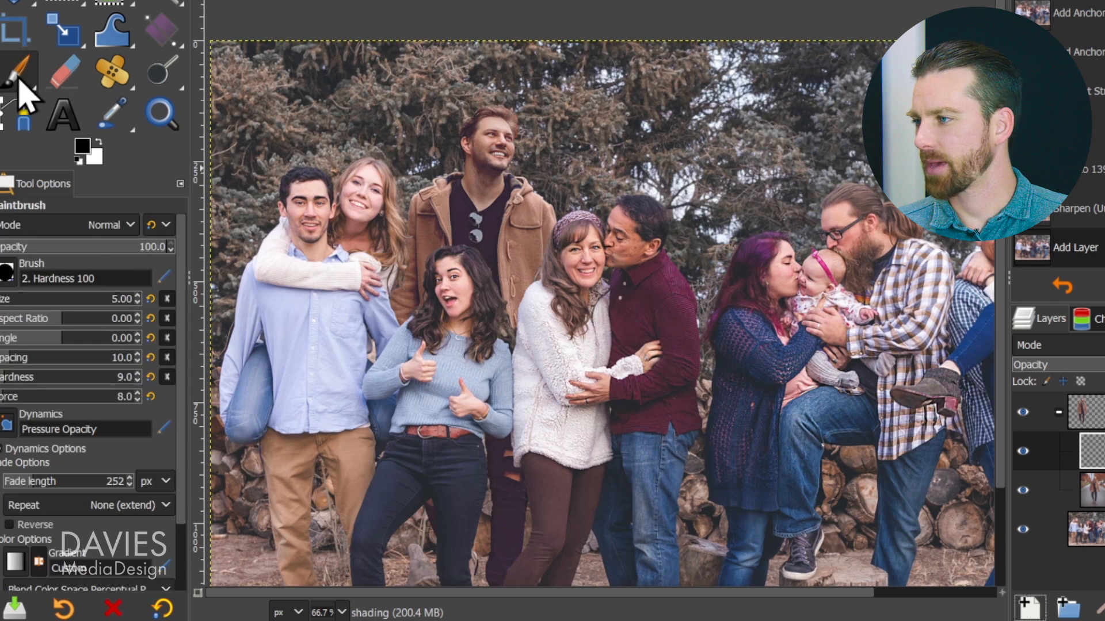
{"action": "left_click_drag", "start_coordinate": [6, 301], "coordinate": [25, 300]}
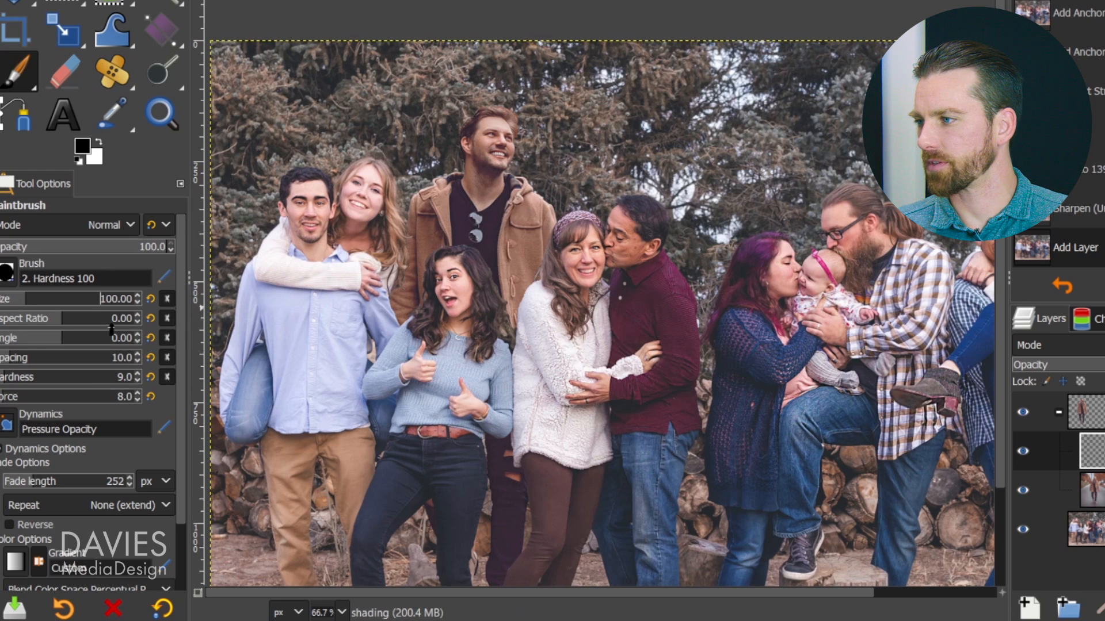
{"action": "mouse_move", "coordinate": [106, 378]}
{"action": "left_mouse_down"}
{"action": "mouse_move", "coordinate": [2, 379]}
{"action": "mouse_move", "coordinate": [73, 397]}
{"action": "mouse_move", "coordinate": [9, 397]}
{"action": "left_mouse_up"}
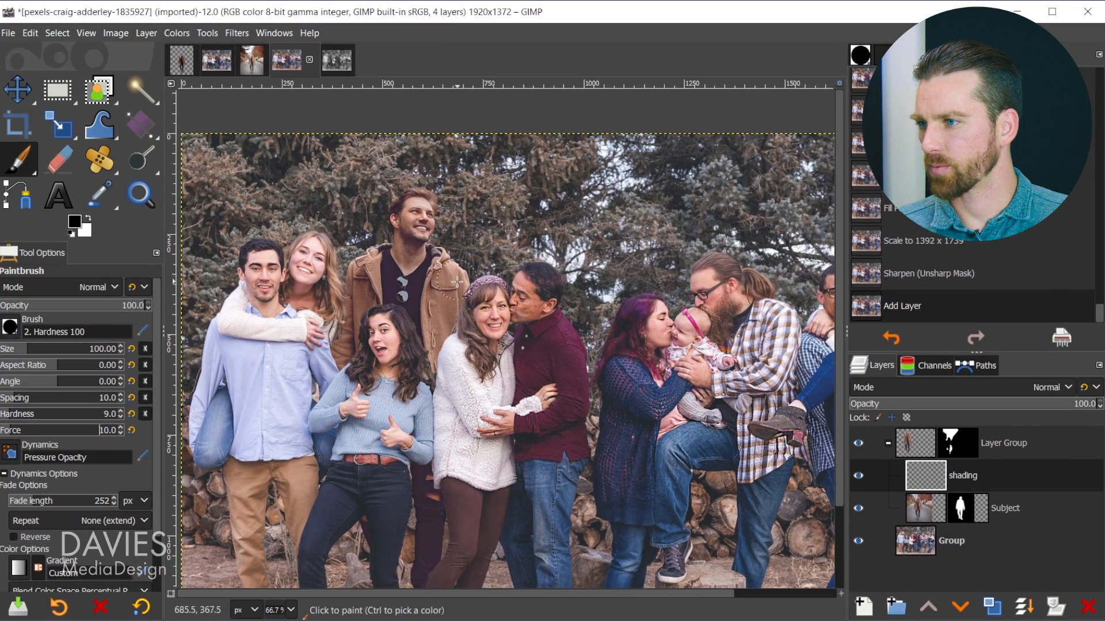
{"action": "scroll", "coordinate": [350, 331], "scroll_direction": "up", "scroll_amount": 1}
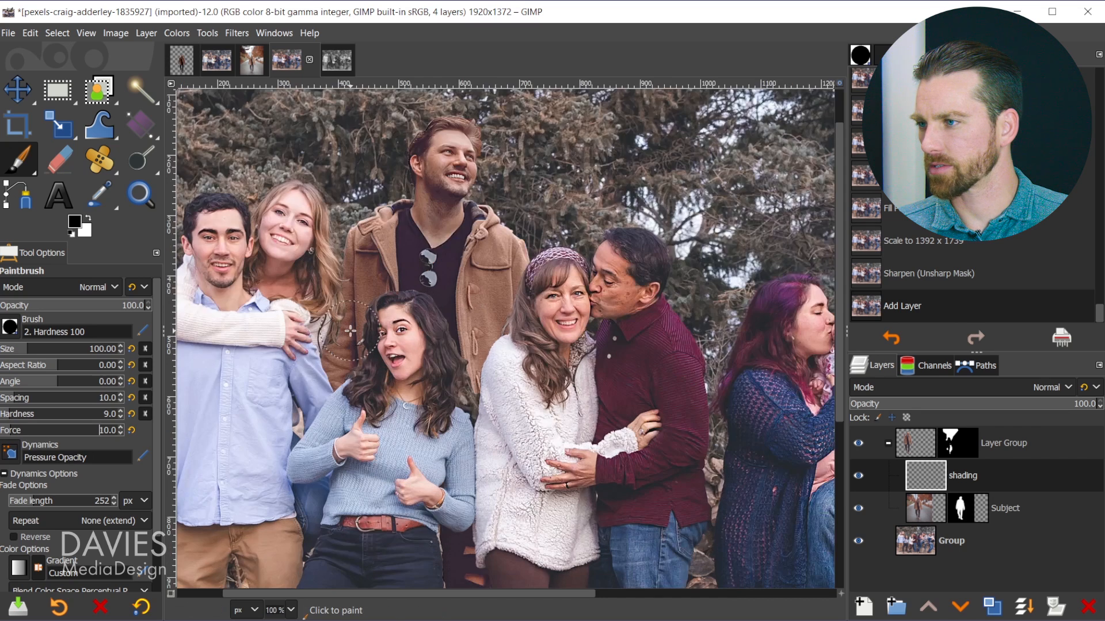
Paint black shading on the shading layer over the man's coat where it meets the women beside and in front of him.
{"action": "scroll", "coordinate": [351, 331], "scroll_direction": "up", "scroll_amount": 1}
{"action": "mouse_move", "coordinate": [324, 294]}
{"action": "left_mouse_down"}
{"action": "mouse_move", "coordinate": [314, 351]}
{"action": "mouse_move", "coordinate": [350, 397]}
{"action": "left_mouse_up"}
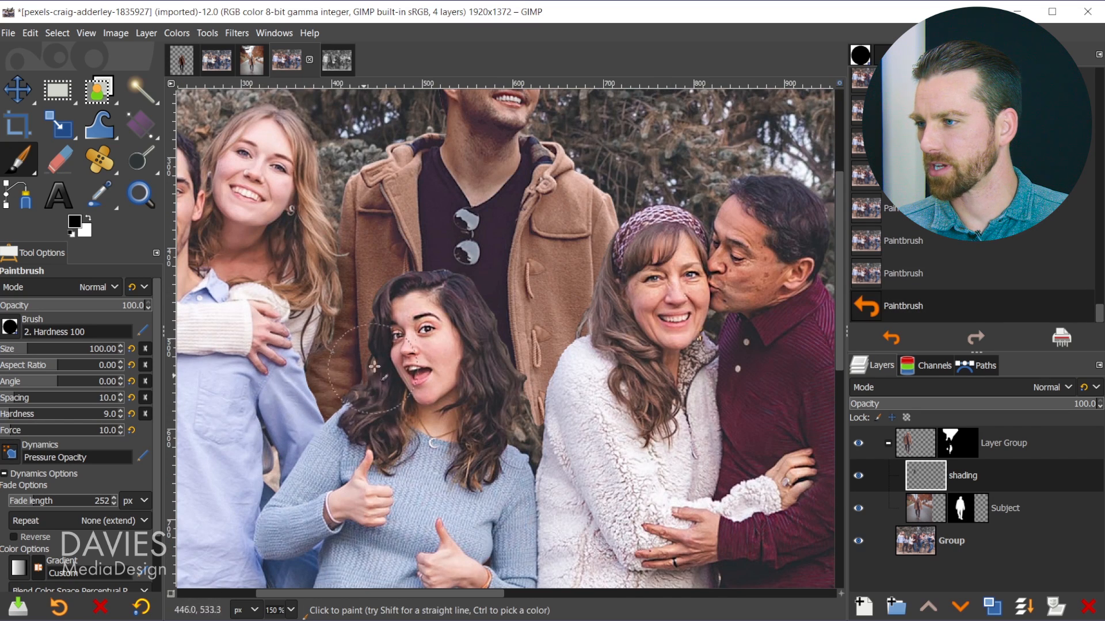
{"action": "mouse_move", "coordinate": [381, 333]}
{"action": "left_mouse_down"}
{"action": "mouse_move", "coordinate": [397, 298]}
{"action": "mouse_move", "coordinate": [370, 324]}
{"action": "mouse_move", "coordinate": [427, 268]}
{"action": "mouse_move", "coordinate": [421, 291]}
{"action": "left_mouse_up"}
{"action": "left_click_drag", "start_coordinate": [424, 288], "coordinate": [461, 290]}
{"action": "mouse_move", "coordinate": [468, 294]}
{"action": "left_mouse_down"}
{"action": "mouse_move", "coordinate": [492, 321]}
{"action": "mouse_move", "coordinate": [514, 411]}
{"action": "mouse_move", "coordinate": [532, 403]}
{"action": "left_mouse_up"}
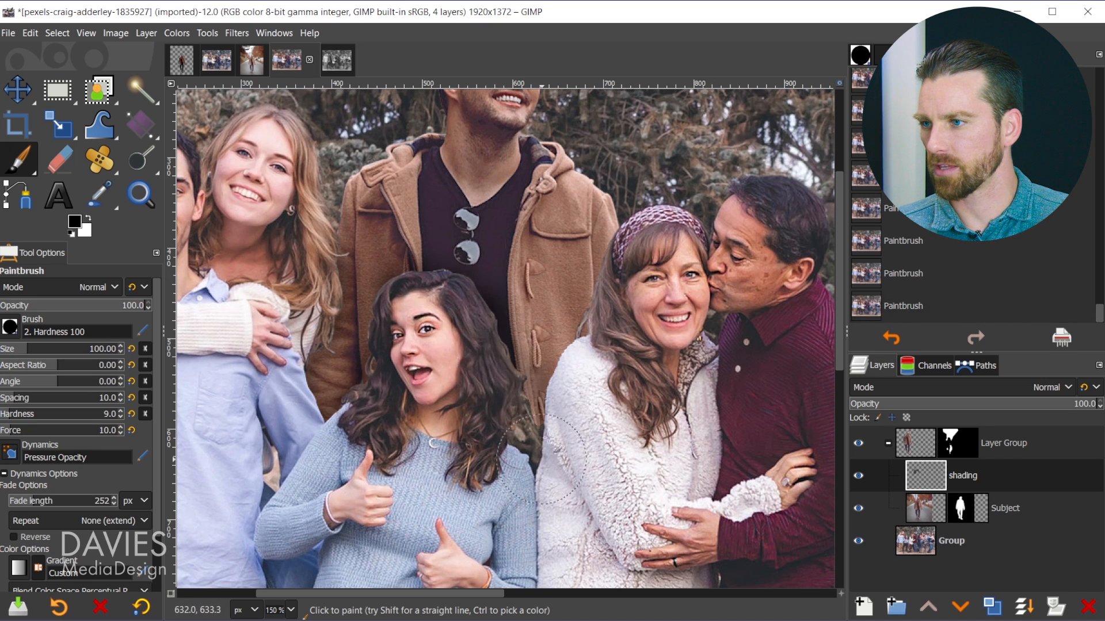
{"action": "mouse_move", "coordinate": [522, 450]}
{"action": "left_mouse_down"}
{"action": "mouse_move", "coordinate": [590, 276]}
{"action": "mouse_move", "coordinate": [621, 227]}
{"action": "left_mouse_up"}
{"action": "left_click_drag", "start_coordinate": [576, 331], "coordinate": [557, 367]}
Paint black shading along the man's visible legs between the front woman's jeans and the brown leggings, down to the boots.
{"action": "scroll", "coordinate": [591, 415], "scroll_direction": "down", "scroll_amount": 3}
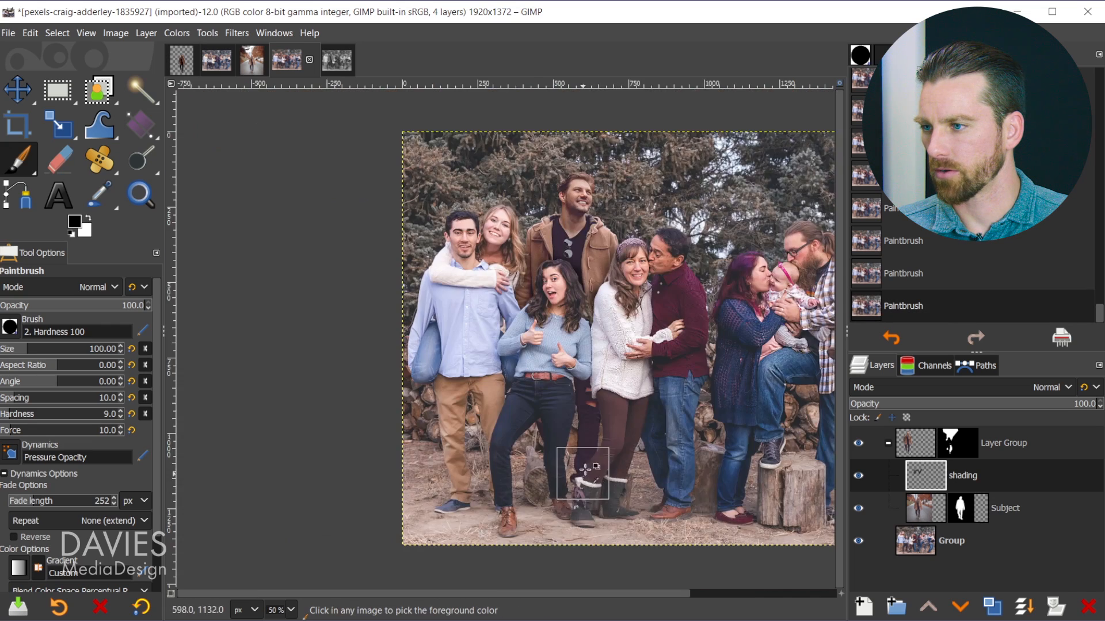
{"action": "scroll", "coordinate": [591, 459], "scroll_direction": "up", "scroll_amount": 2}
{"action": "scroll", "coordinate": [591, 459], "scroll_direction": "up", "scroll_amount": 1}
{"action": "left_click_drag", "start_coordinate": [567, 249], "coordinate": [577, 301]}
{"action": "left_click_drag", "start_coordinate": [572, 224], "coordinate": [610, 326]}
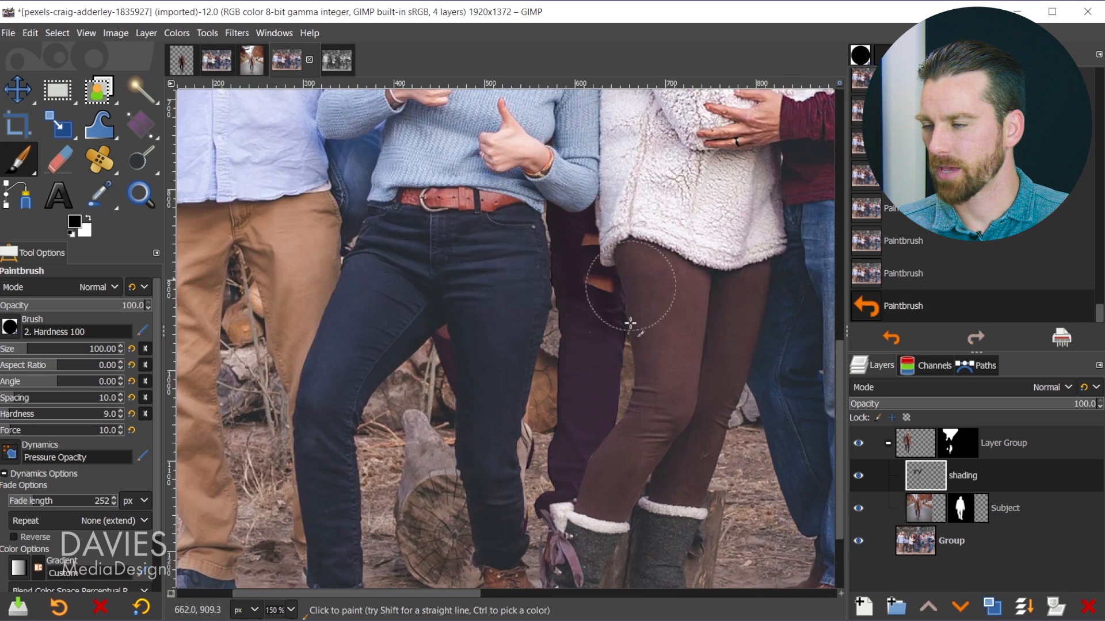
{"action": "left_click_drag", "start_coordinate": [631, 278], "coordinate": [604, 397]}
{"action": "left_click_drag", "start_coordinate": [556, 450], "coordinate": [553, 474]}
{"action": "left_click_drag", "start_coordinate": [578, 333], "coordinate": [581, 423]}
{"action": "left_click_drag", "start_coordinate": [621, 363], "coordinate": [587, 458]}
{"action": "left_click_drag", "start_coordinate": [569, 460], "coordinate": [548, 553]}
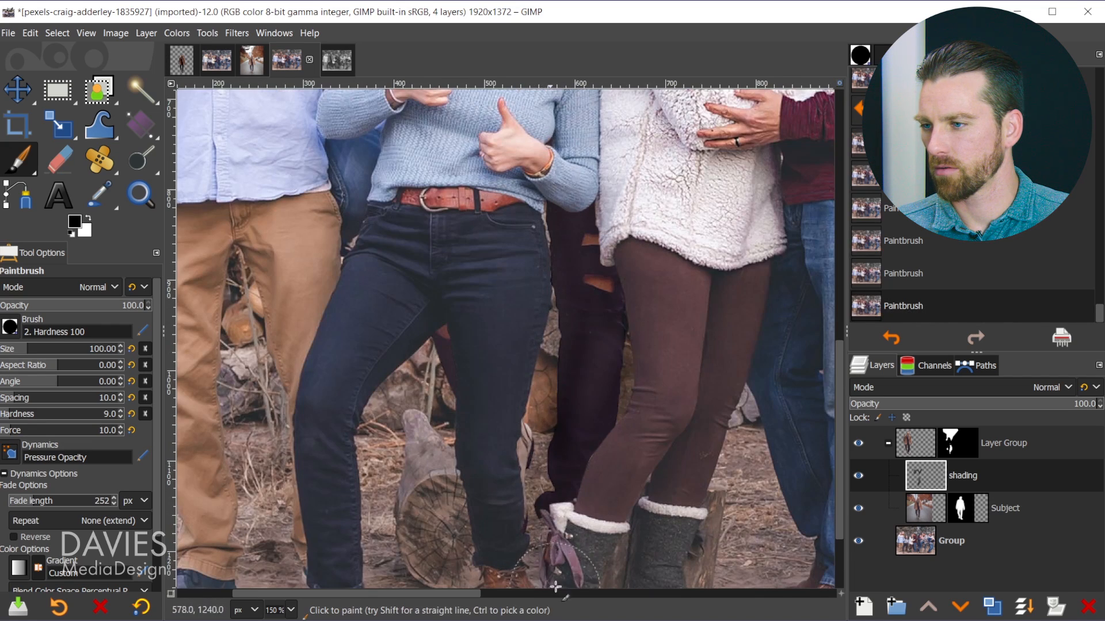
{"action": "scroll", "coordinate": [552, 397], "scroll_direction": "down", "scroll_amount": 3}
{"action": "scroll", "coordinate": [577, 506], "scroll_direction": "up", "scroll_amount": 1}
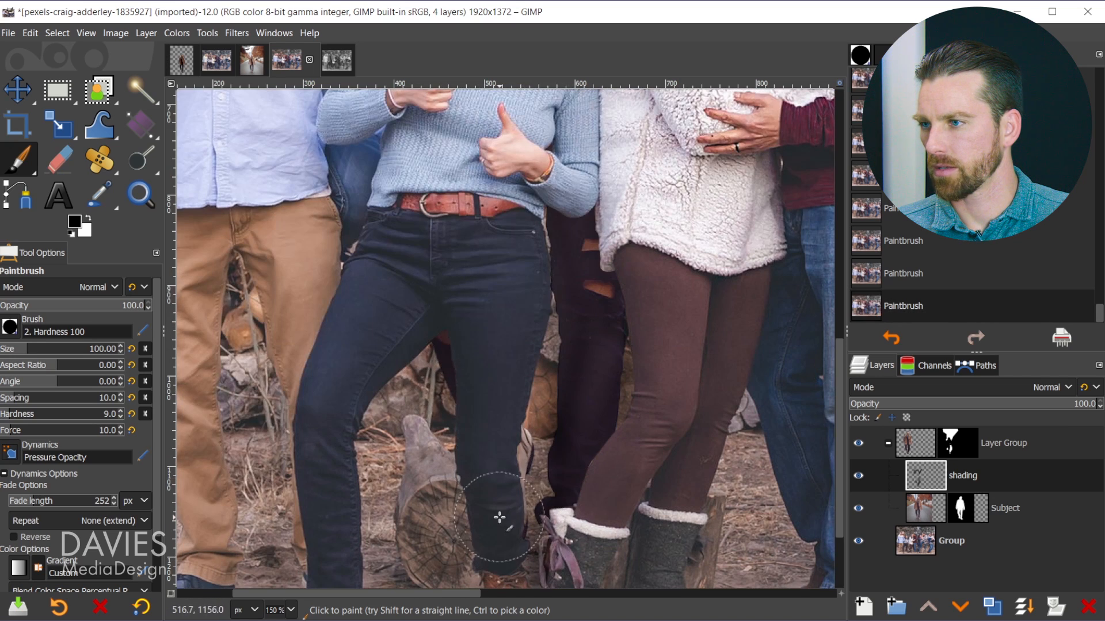
{"action": "scroll", "coordinate": [511, 503], "scroll_direction": "down", "scroll_amount": 1}
{"action": "scroll", "coordinate": [511, 502], "scroll_direction": "down", "scroll_amount": 1}
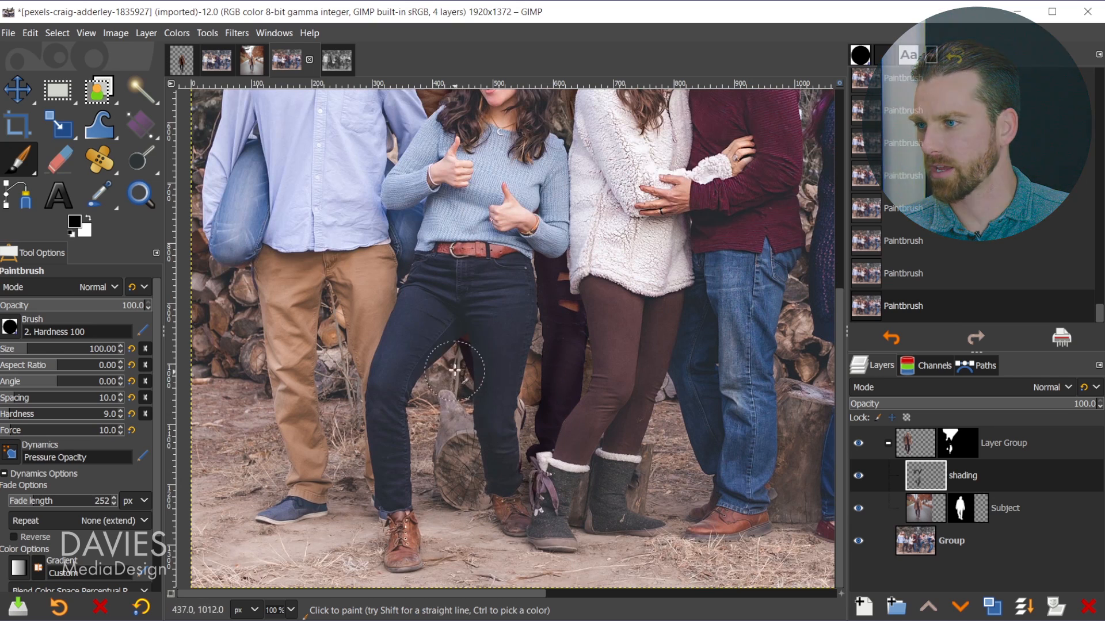
Set the shading layer's blend mode to Overlay and compare the image with the layer hidden and shown.
{"action": "left_click", "coordinate": [955, 387]}
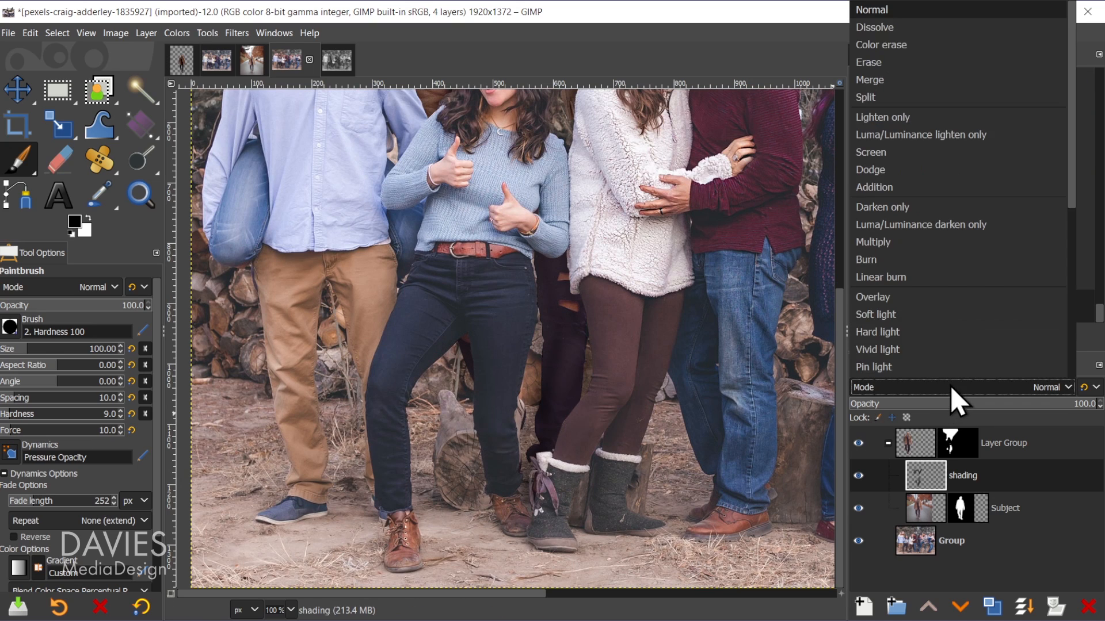
{"action": "left_click", "coordinate": [915, 297]}
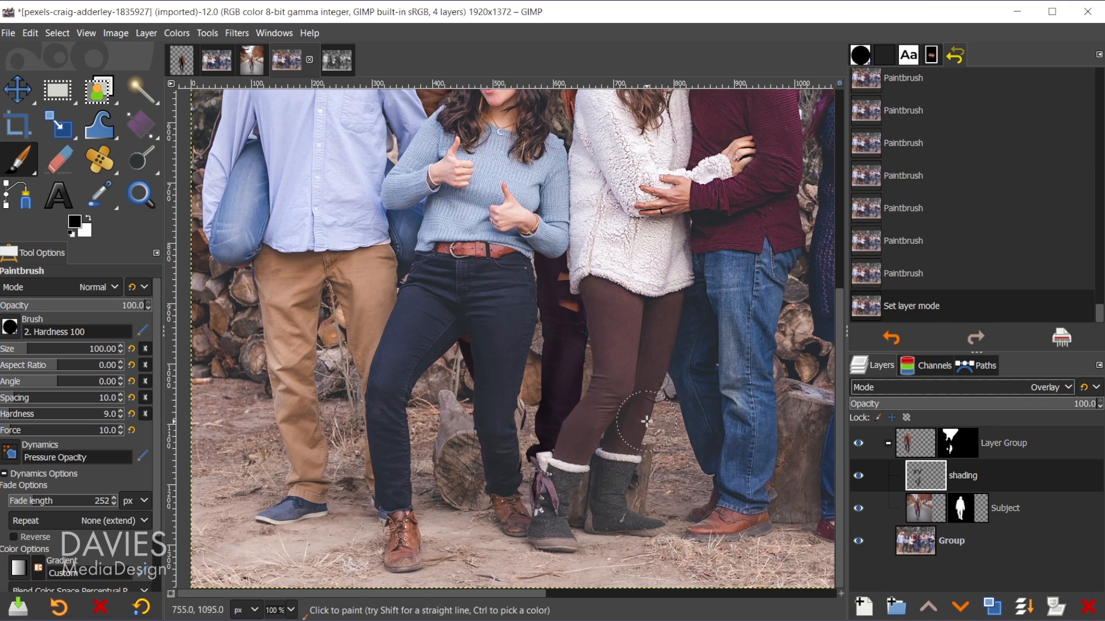
{"action": "key", "text": "minus"}
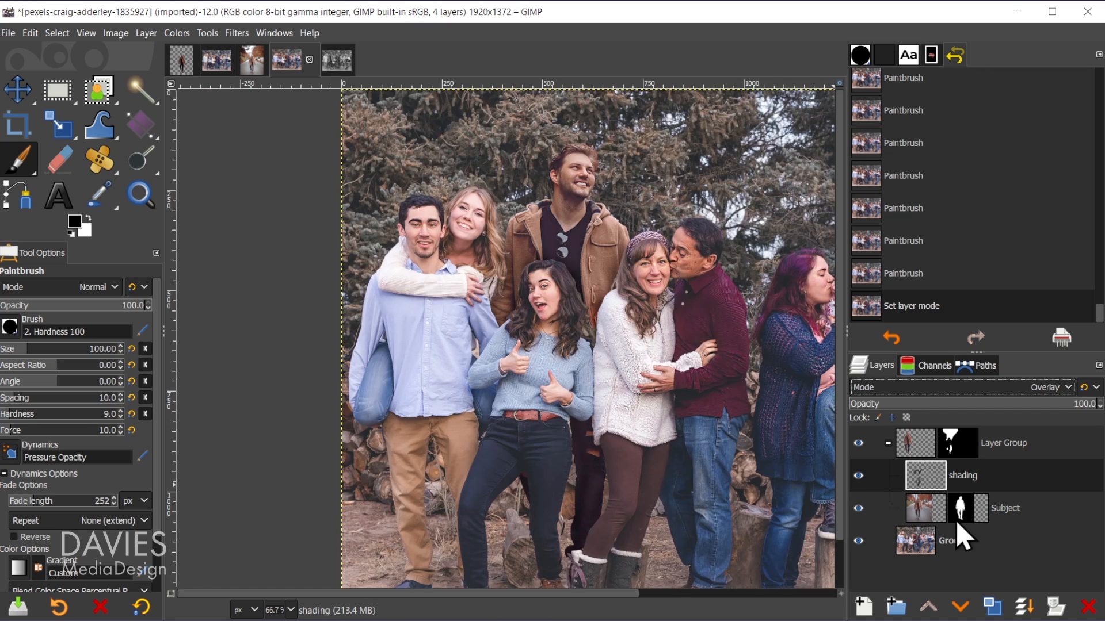
{"action": "left_click", "coordinate": [857, 475]}
{"action": "left_click", "coordinate": [858, 475]}
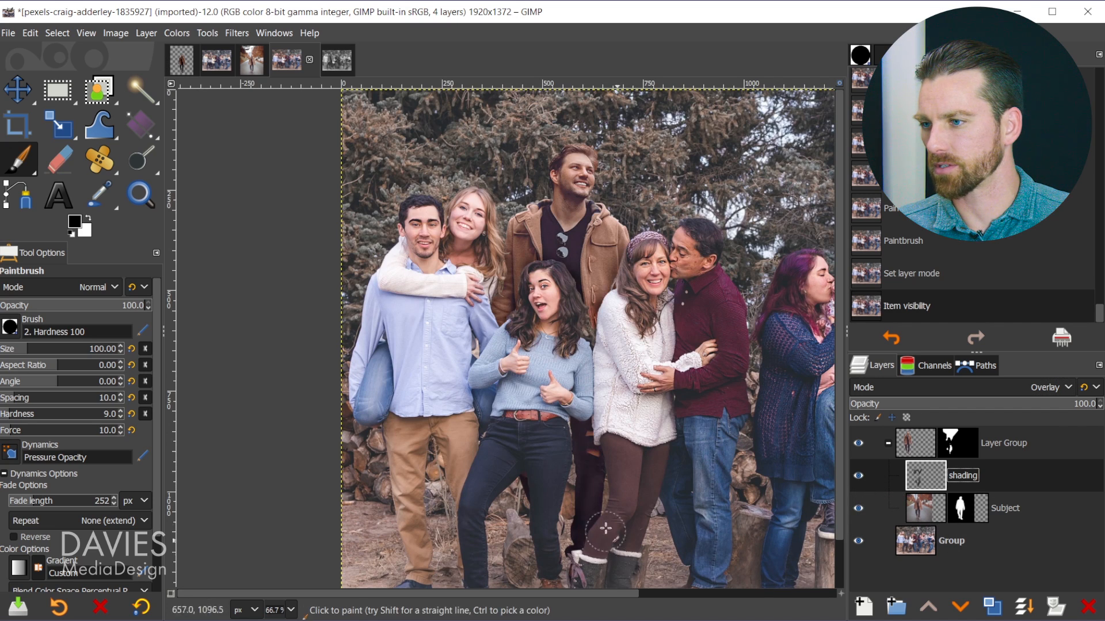
Add more black shading to the man's visible leg and undo the last brush stroke.
{"action": "scroll", "coordinate": [593, 377], "scroll_direction": "down", "scroll_amount": 1}
{"action": "left_click_drag", "start_coordinate": [584, 395], "coordinate": [586, 410]}
{"action": "left_click", "coordinate": [597, 445]}
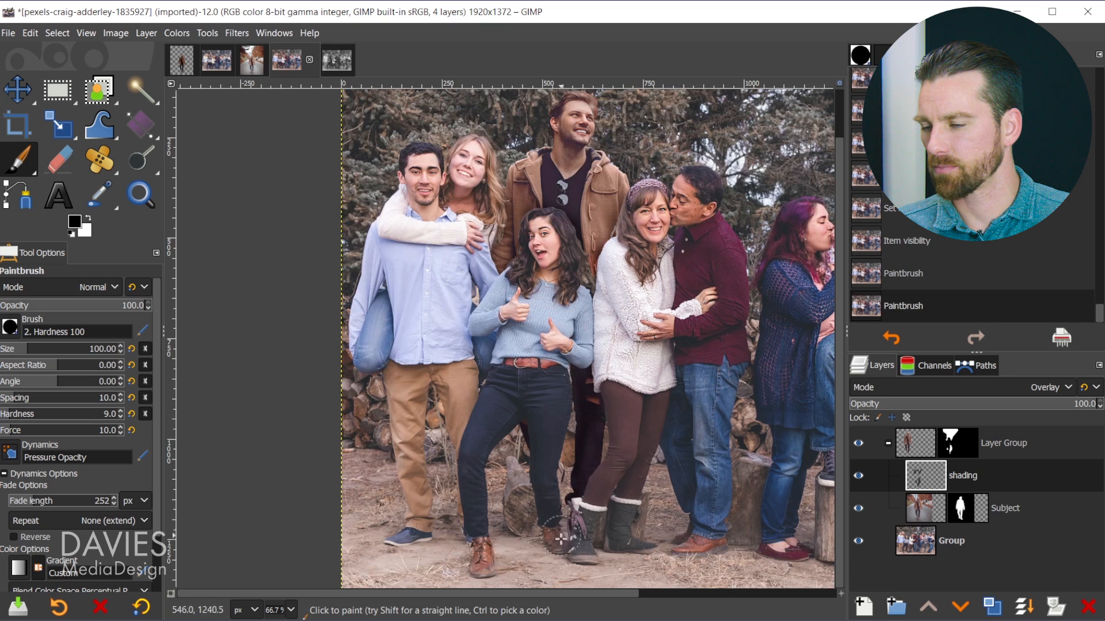
{"action": "key", "text": "ctrl+z"}
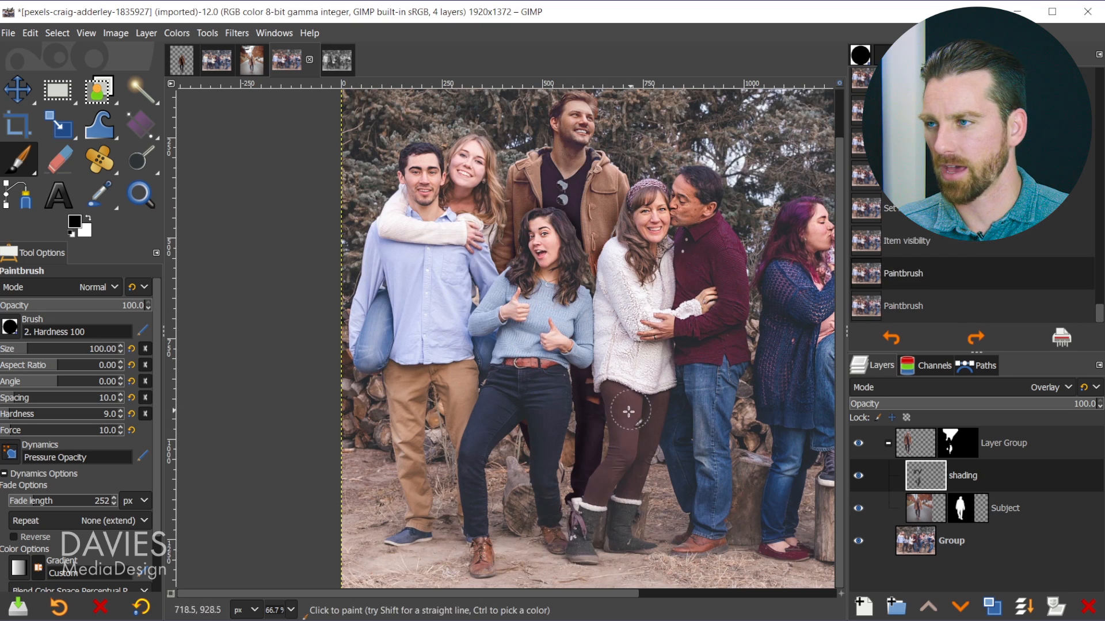
Apply Shadows-Highlights to the Subject layer with shadows at 1.85, highlights at 0 and a slightly raised white point.
{"action": "key", "text": "minus"}
{"action": "left_click", "coordinate": [927, 512]}
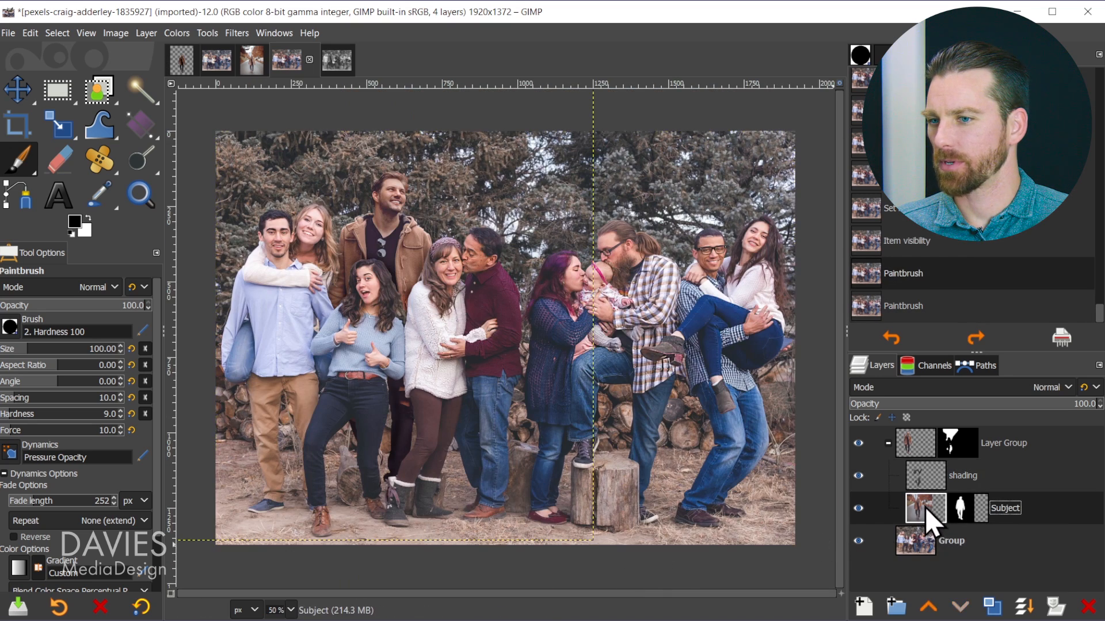
{"action": "left_click", "coordinate": [174, 33]}
{"action": "left_click", "coordinate": [196, 158]}
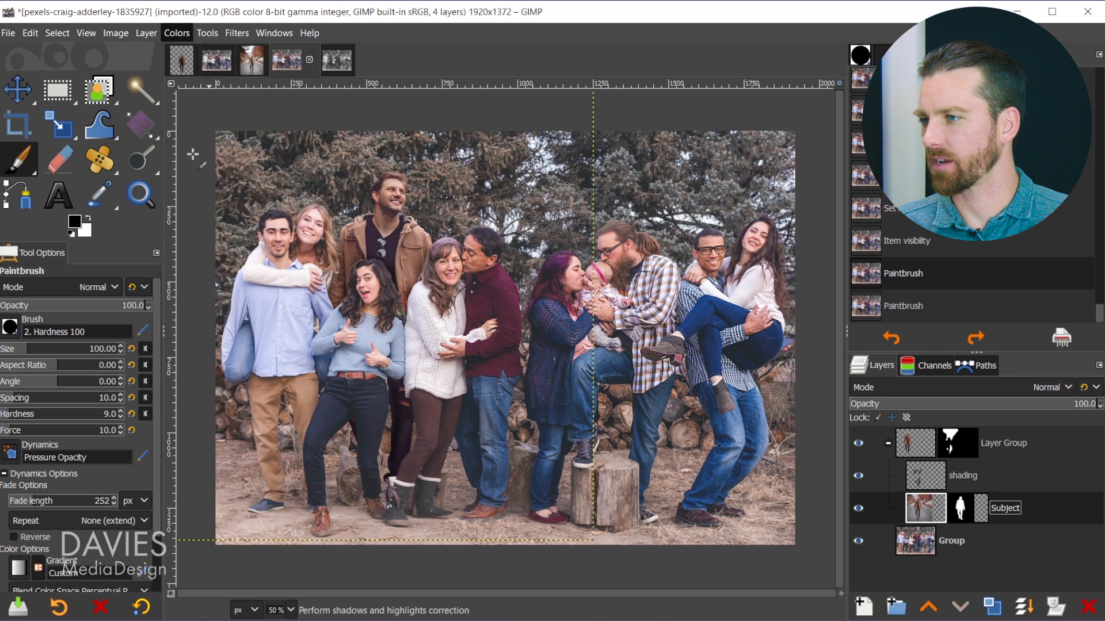
{"action": "mouse_move", "coordinate": [676, 181]}
{"action": "left_mouse_down"}
{"action": "mouse_move", "coordinate": [771, 182]}
{"action": "mouse_move", "coordinate": [670, 181]}
{"action": "left_mouse_up"}
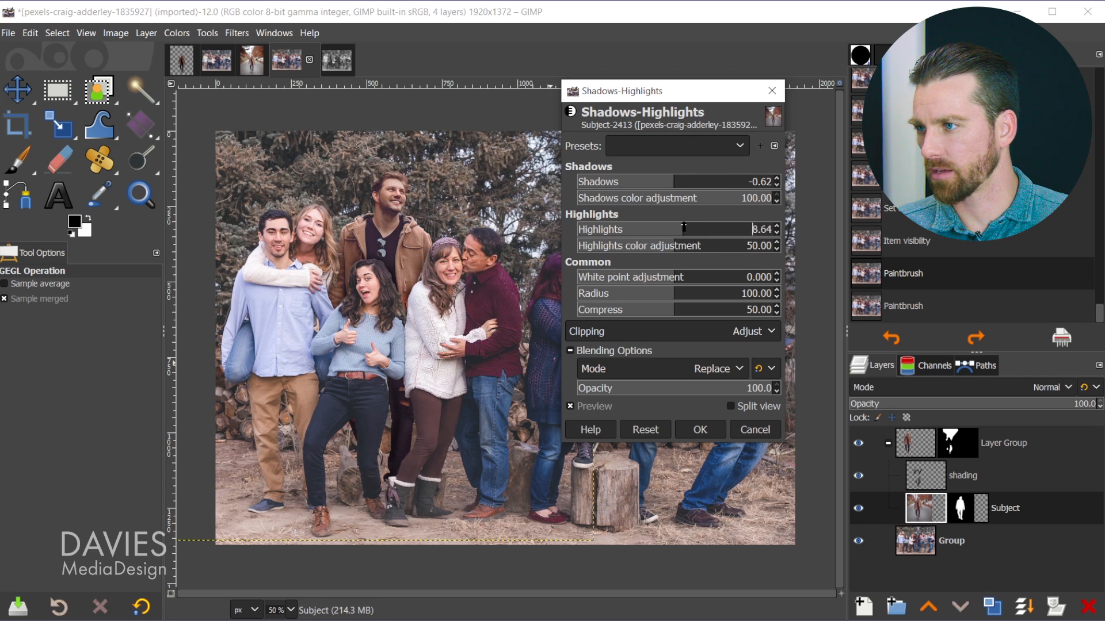
{"action": "left_click_drag", "start_coordinate": [711, 277], "coordinate": [707, 277]}
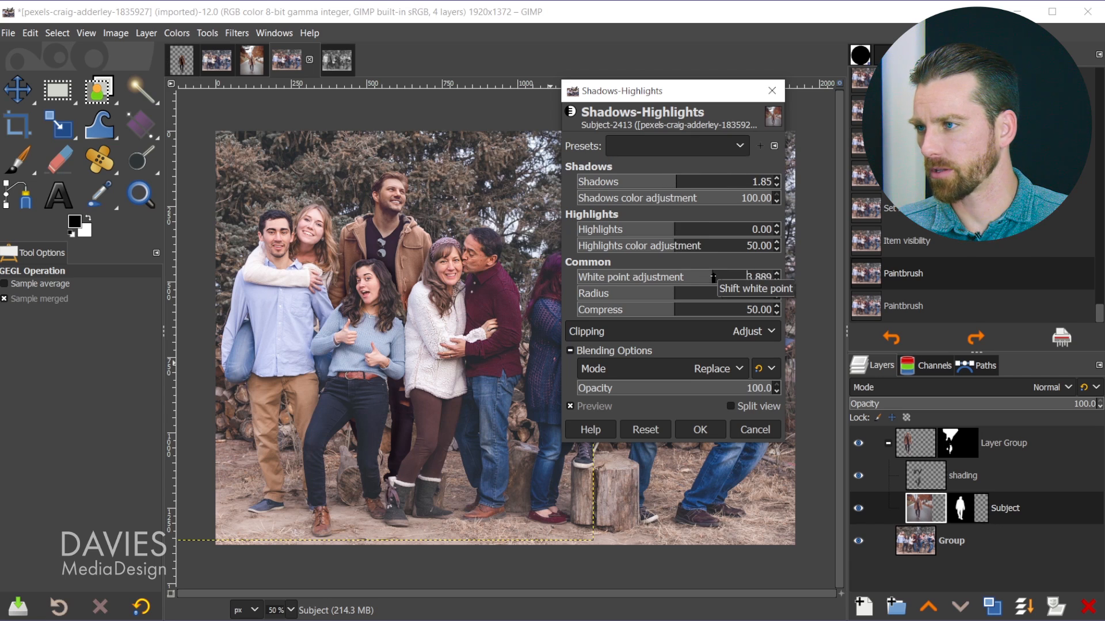
{"action": "left_click", "coordinate": [700, 430]}
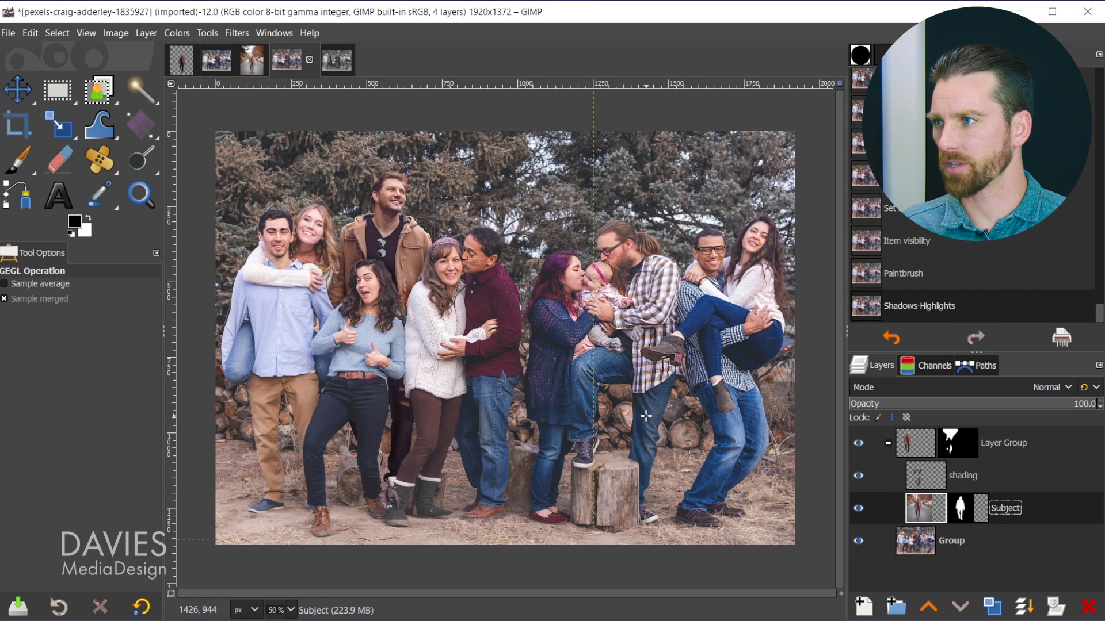
Duplicate the image and convert the copy to grayscale to check the man's brightness against the group.
{"action": "key", "text": "ctrl+d"}
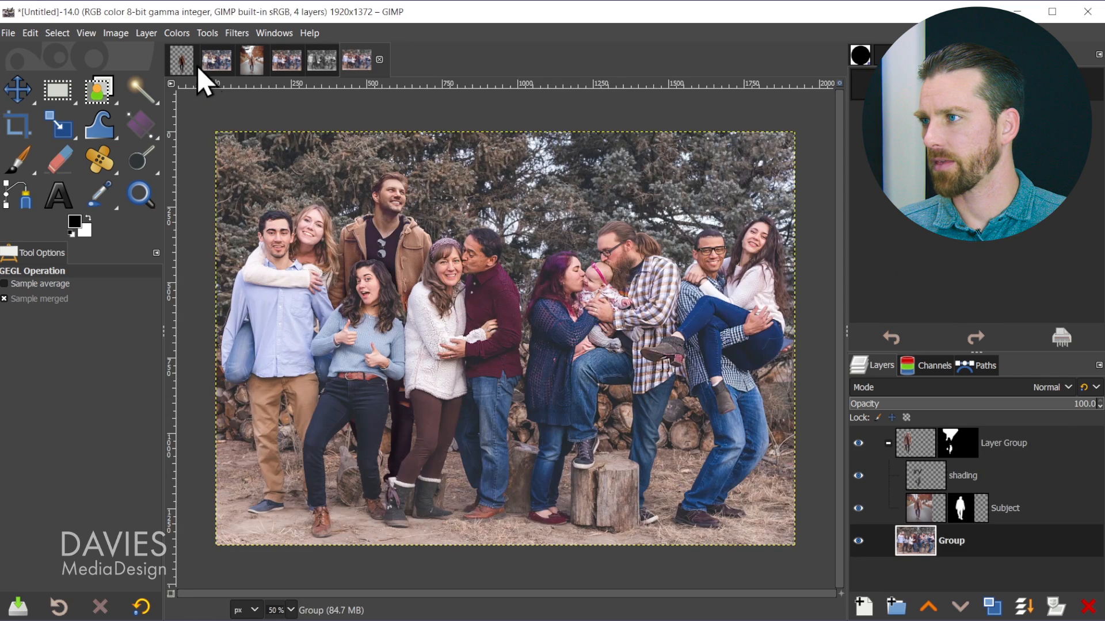
{"action": "left_click", "coordinate": [116, 33]}
{"action": "mouse_move", "coordinate": [138, 81]}
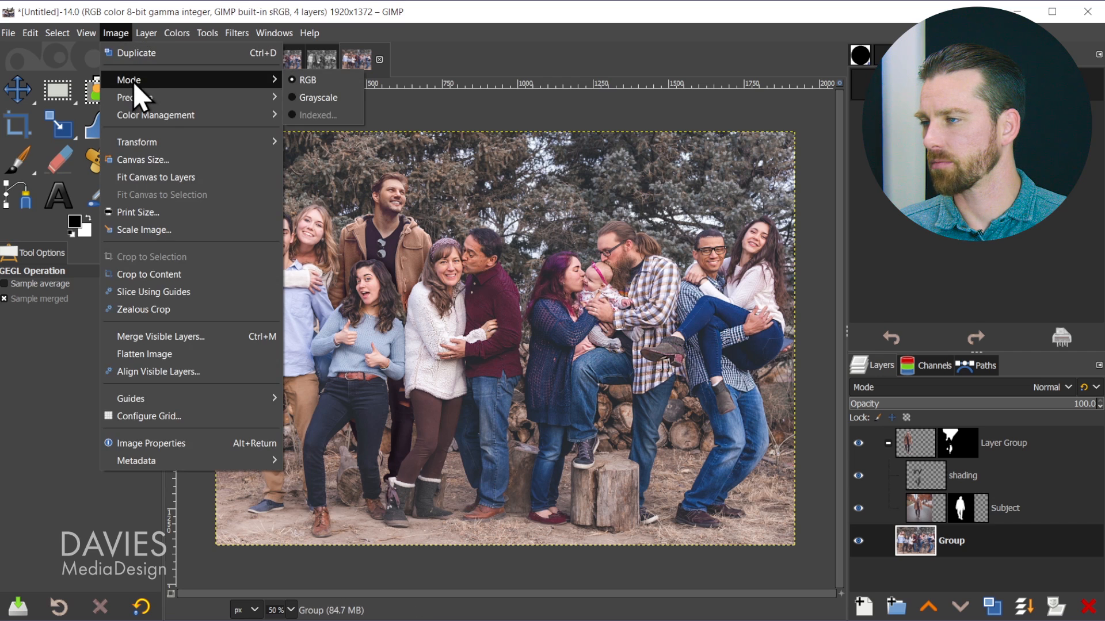
{"action": "left_click", "coordinate": [312, 95]}
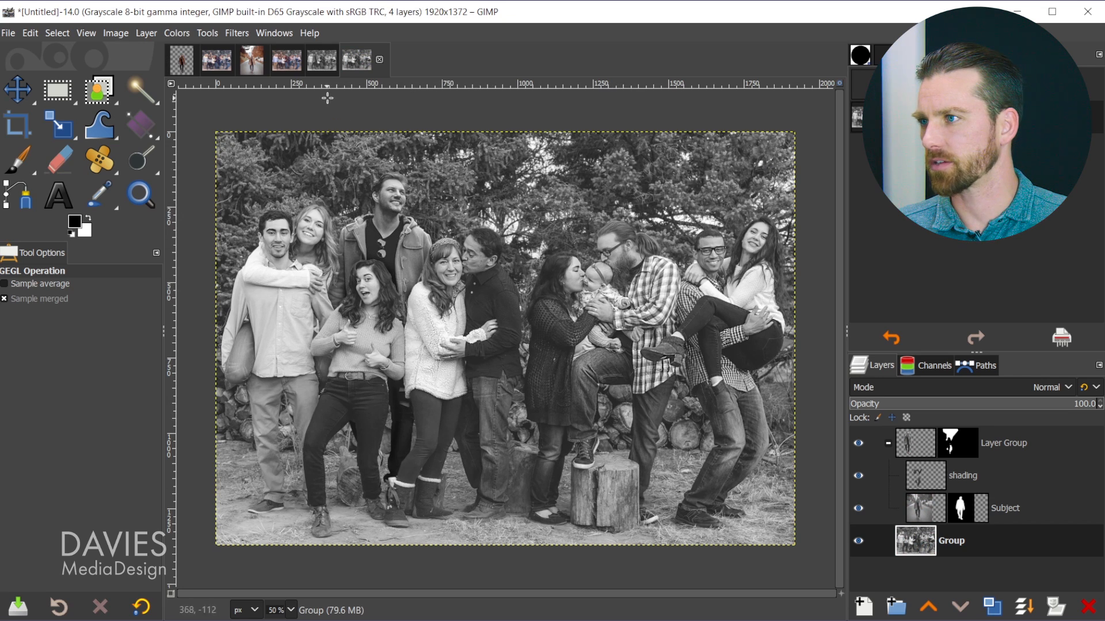
Close both grayscale copies of the image and discard their changes.
{"action": "left_click", "coordinate": [380, 59]}
{"action": "left_click", "coordinate": [557, 393]}
{"action": "left_click", "coordinate": [344, 59]}
{"action": "left_click", "coordinate": [560, 394]}
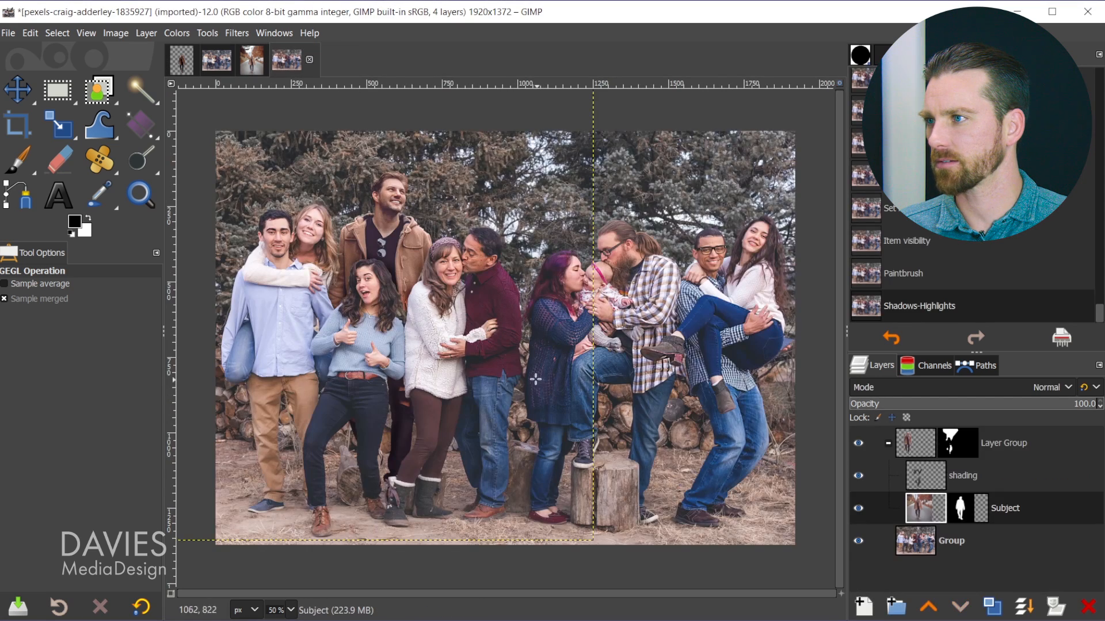
Create a new layer from everything visible and move it above the layer group.
{"action": "left_click", "coordinate": [895, 446]}
{"action": "left_click", "coordinate": [889, 444]}
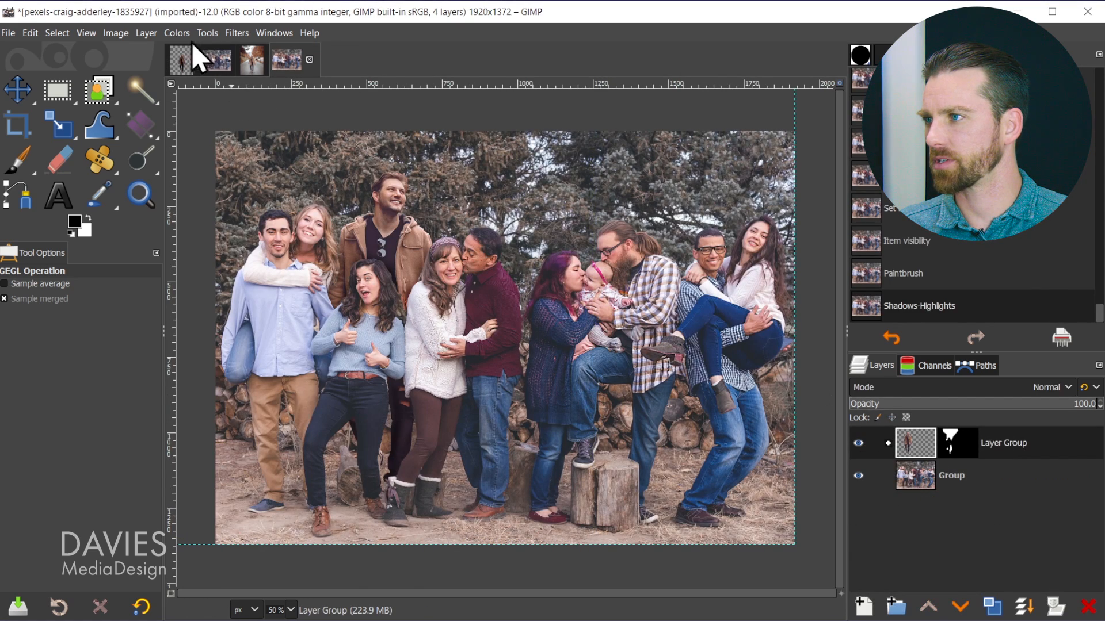
{"action": "left_click", "coordinate": [145, 32]}
{"action": "left_click", "coordinate": [183, 70]}
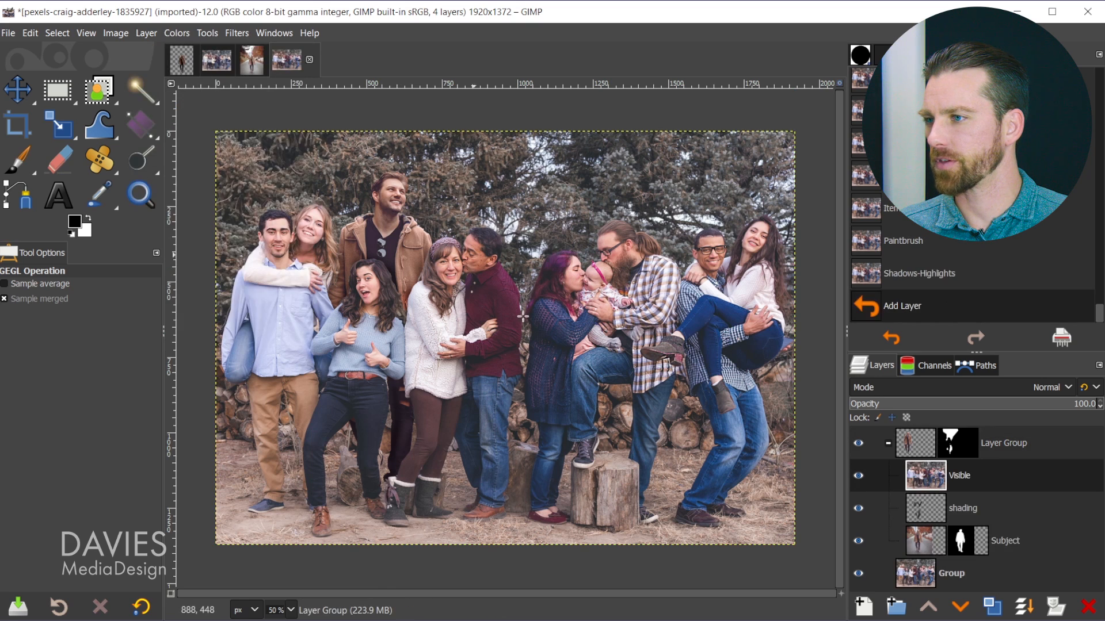
{"action": "left_click_drag", "start_coordinate": [920, 481], "coordinate": [918, 436]}
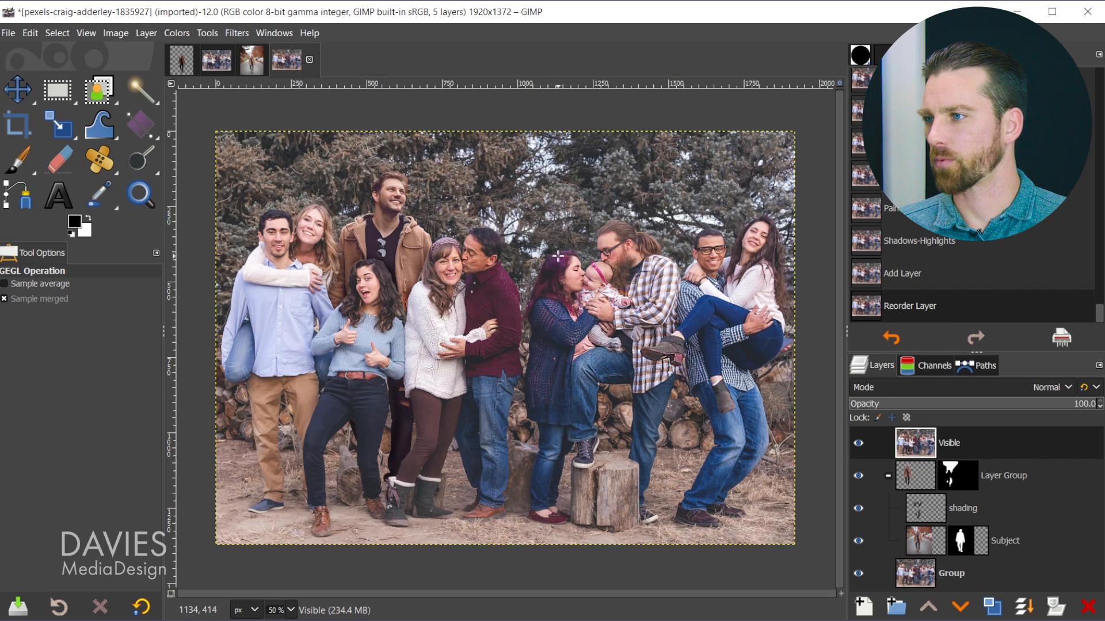
Apply G'MIC-Qt Color Presets with PIXLS.US preset Expired 69, contrast 5.4, to new layers, and compare the result hidden and shown.
{"action": "left_click", "coordinate": [239, 35]}
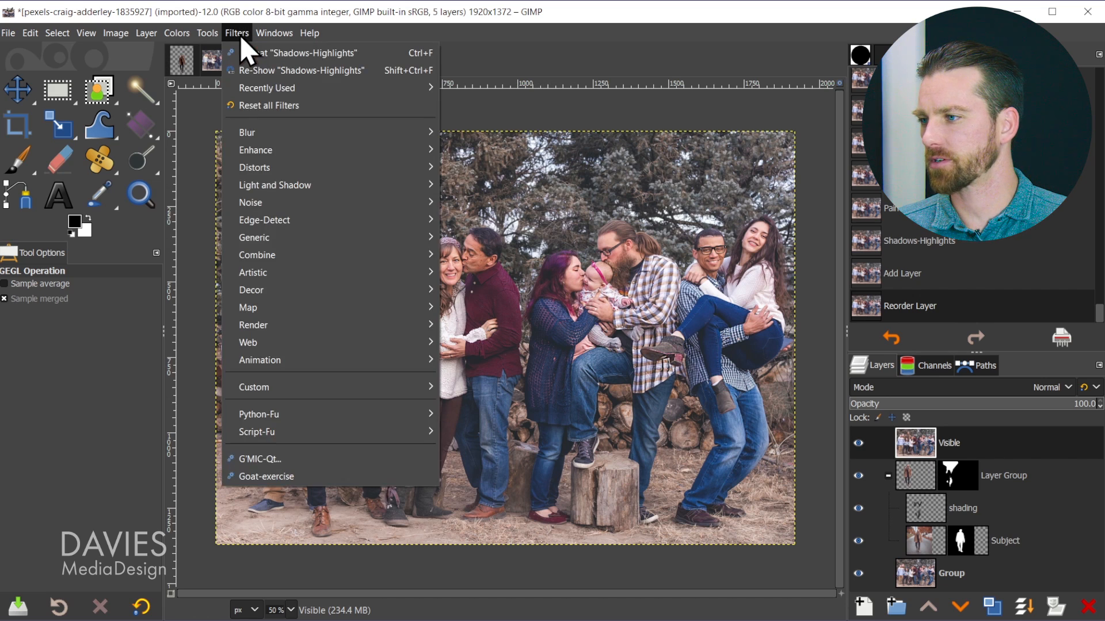
{"action": "left_click", "coordinate": [284, 459]}
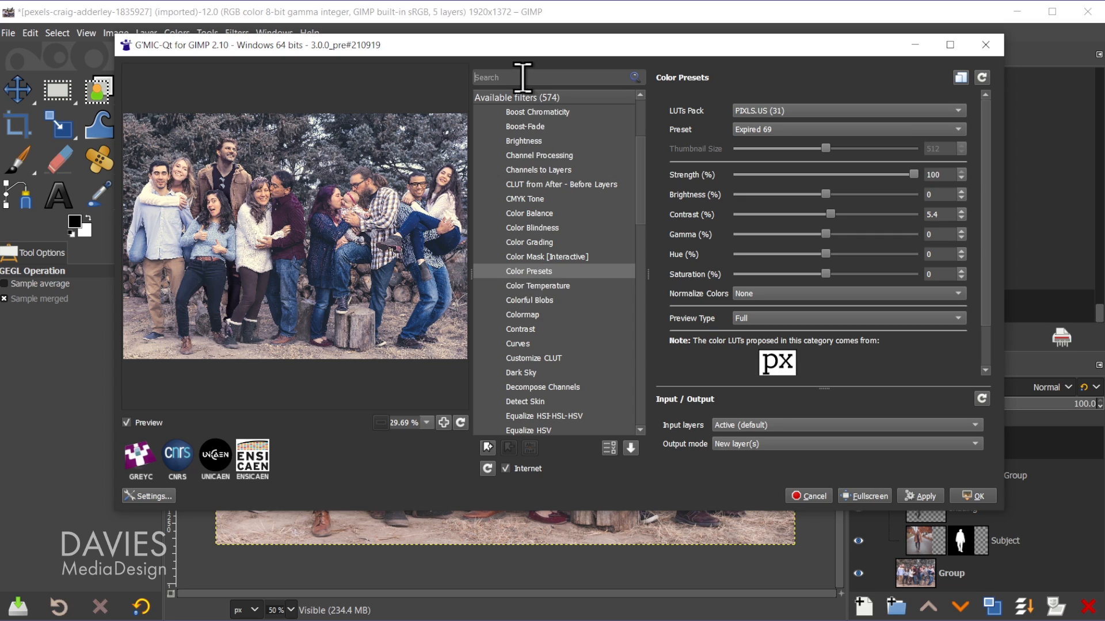
{"action": "type", "text": "color presets"}
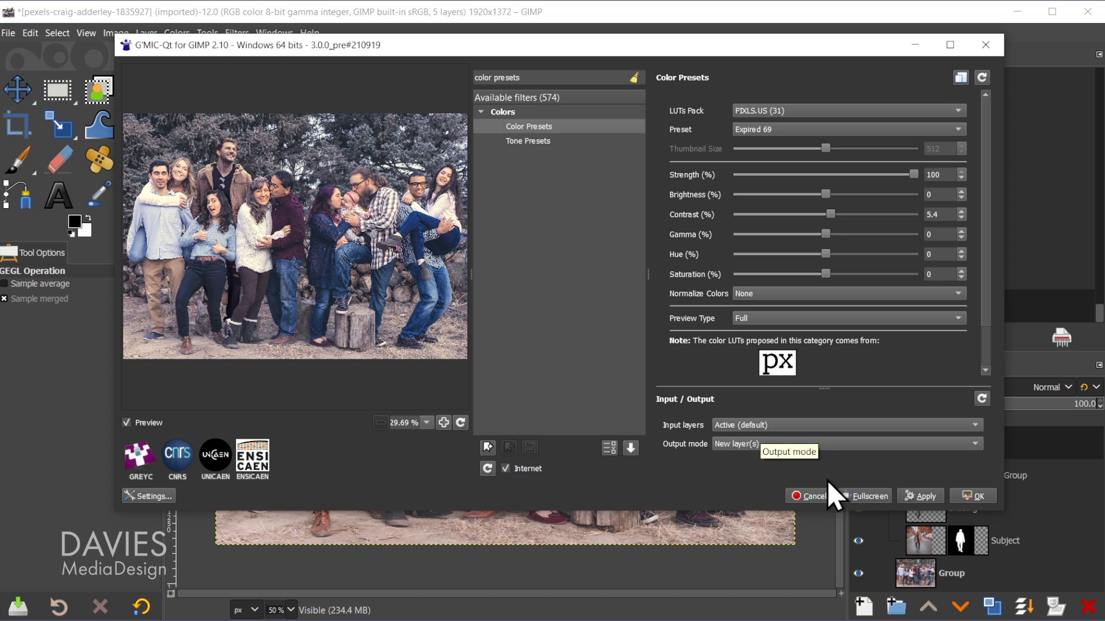
{"action": "left_click", "coordinate": [972, 496]}
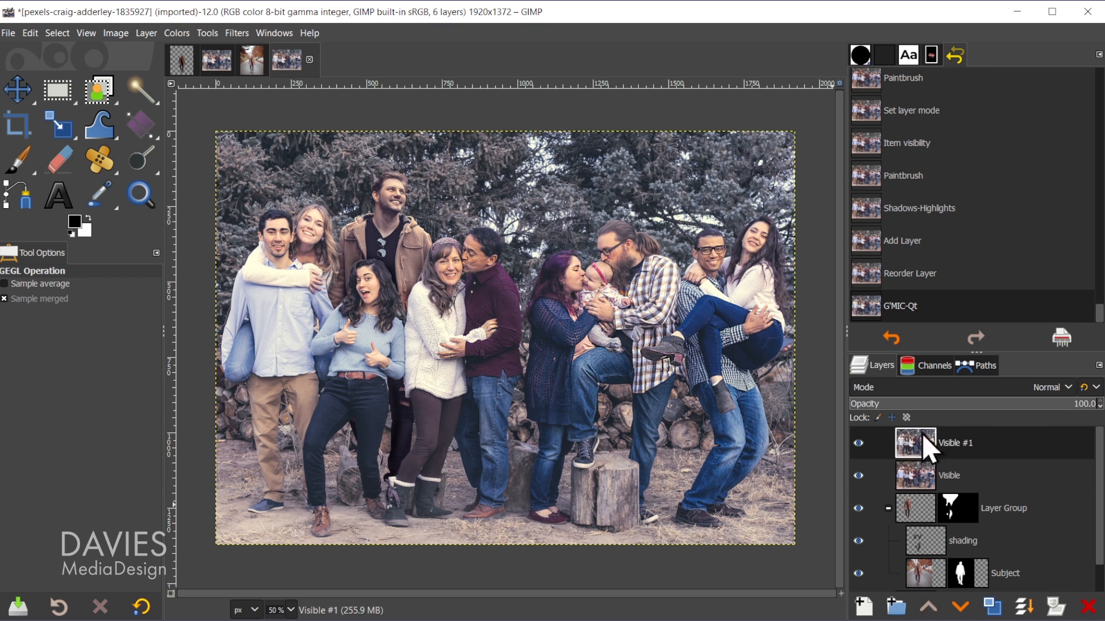
{"action": "left_click", "coordinate": [858, 443]}
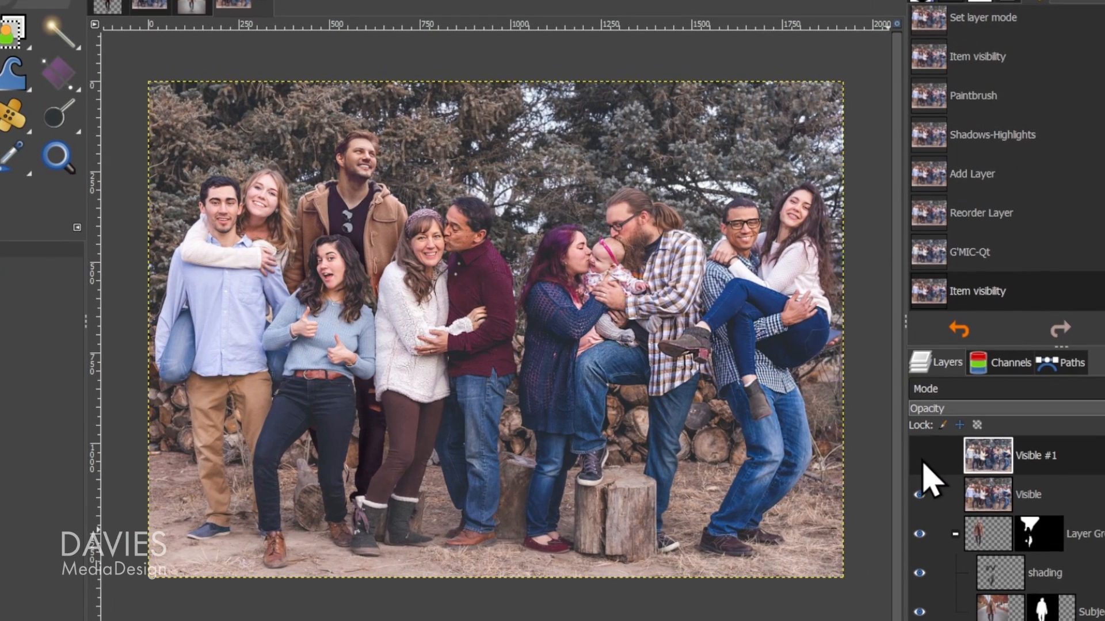
{"action": "left_click", "coordinate": [881, 447]}
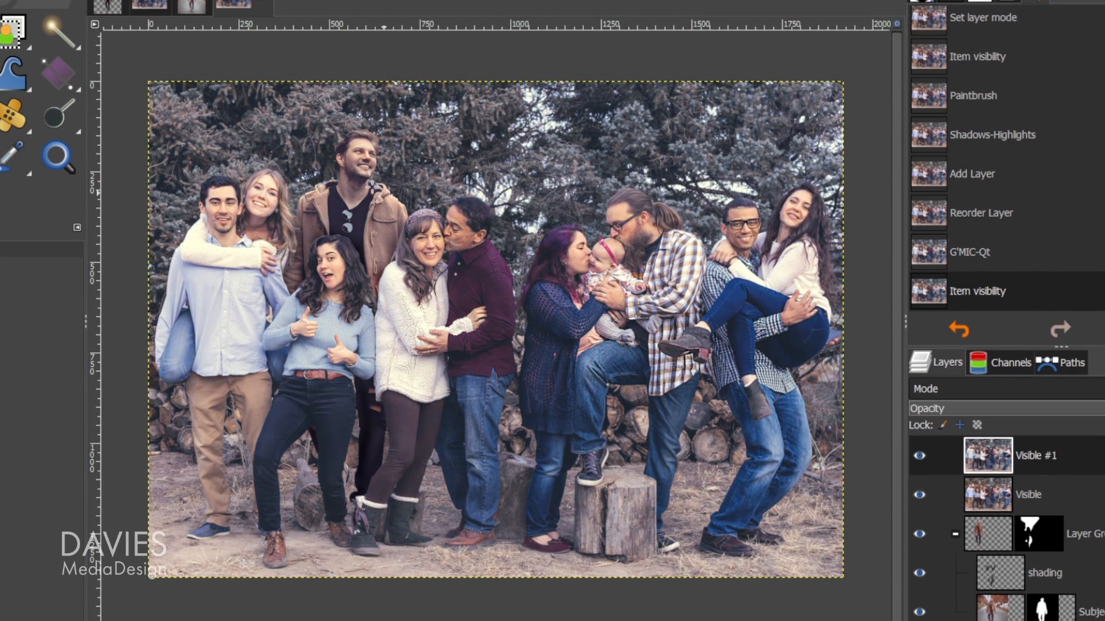